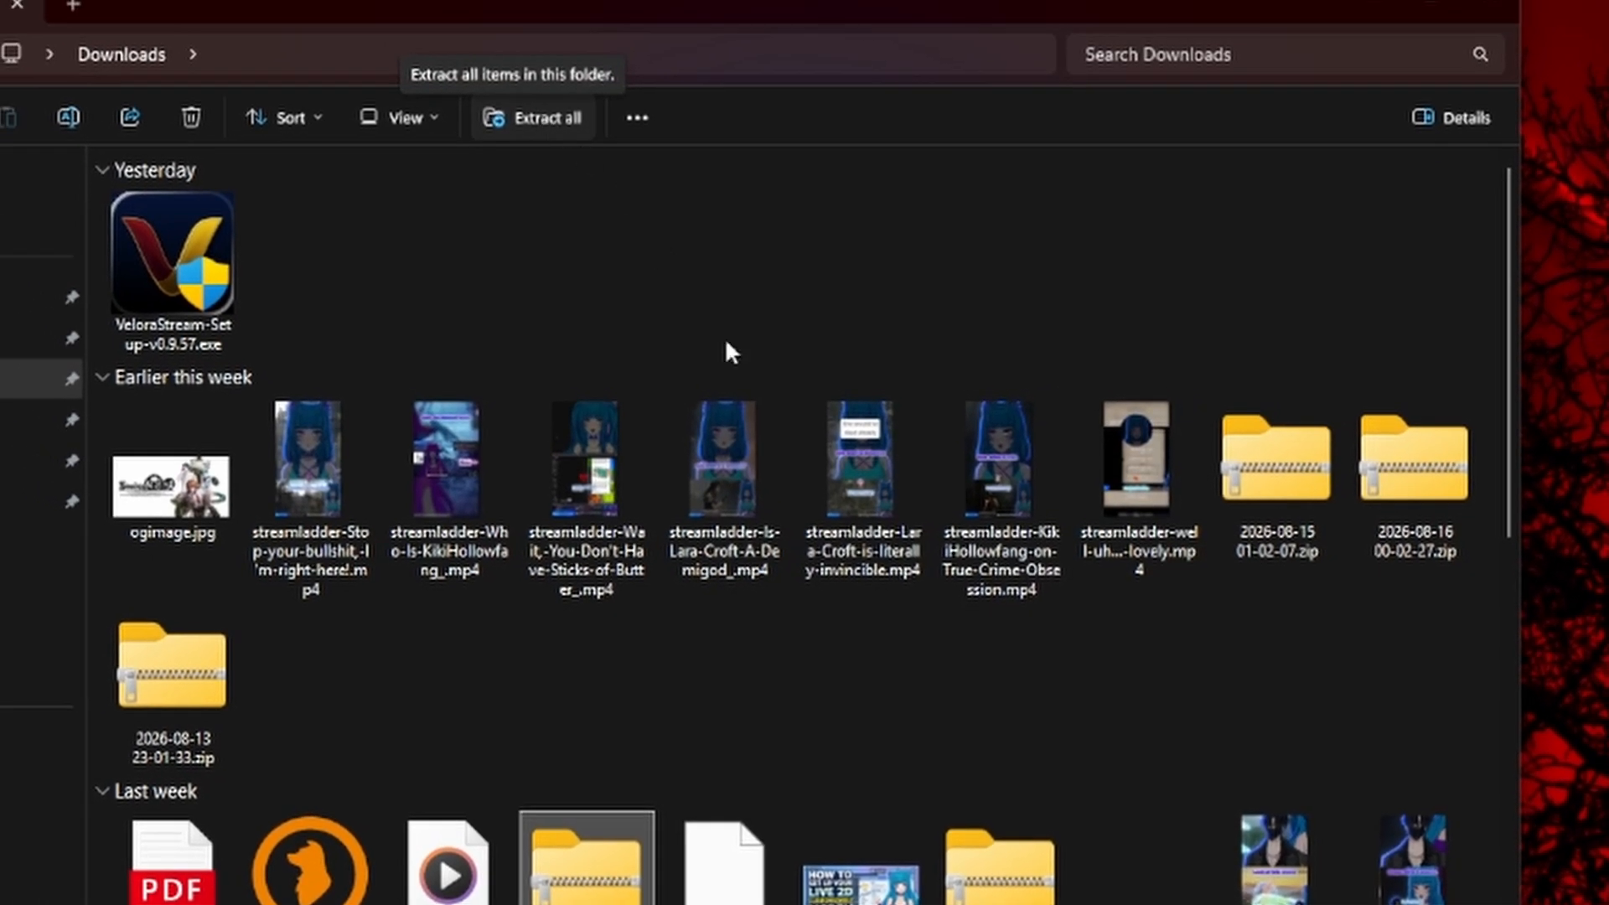
Start extracting the MOMO VTS [FULL].7z archive and browse to VTube Studio's StreamingAssets\Live2DModels folder for the destination
{"action": "double_click", "coordinate": [593, 879]}
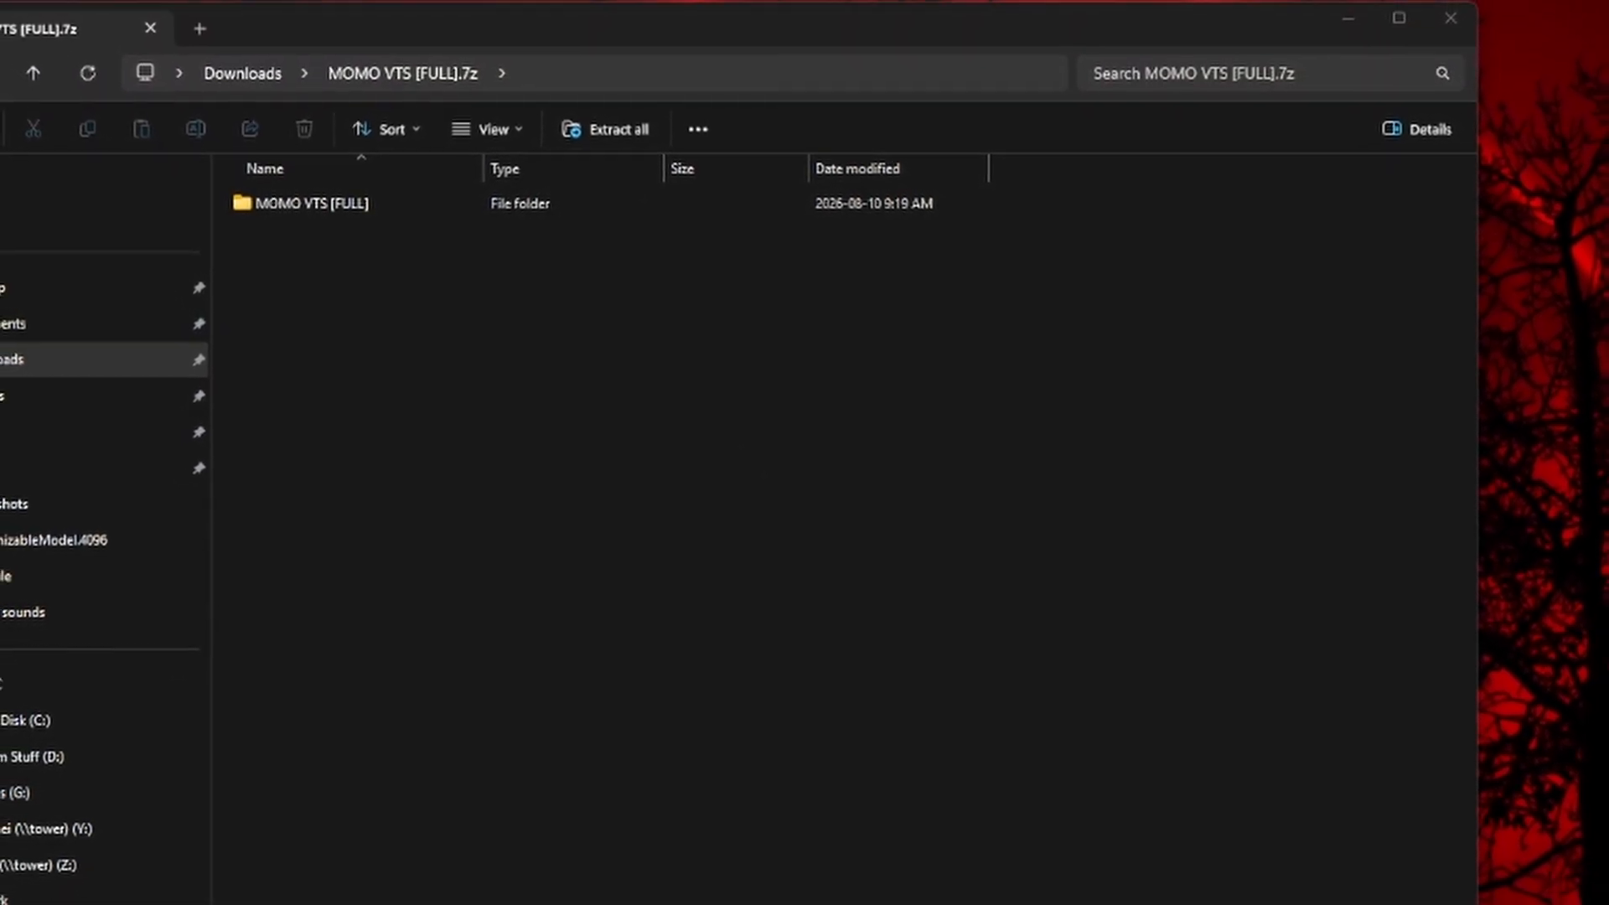
{"action": "left_click_drag", "start_coordinate": [2, 322], "coordinate": [794, 337]}
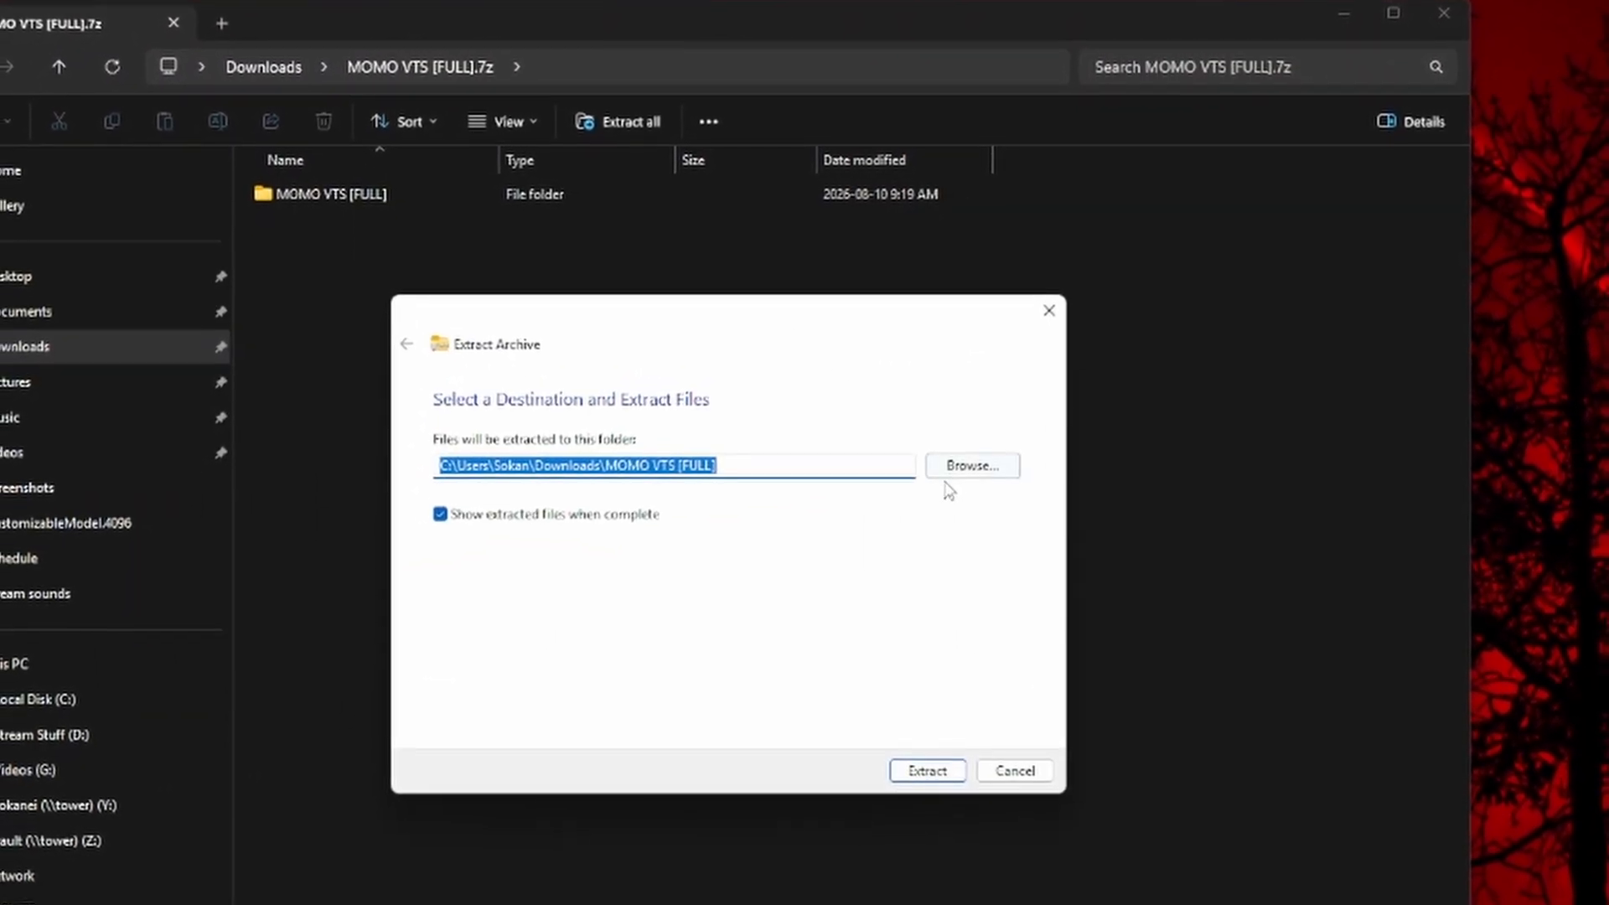
{"action": "left_click", "coordinate": [968, 466]}
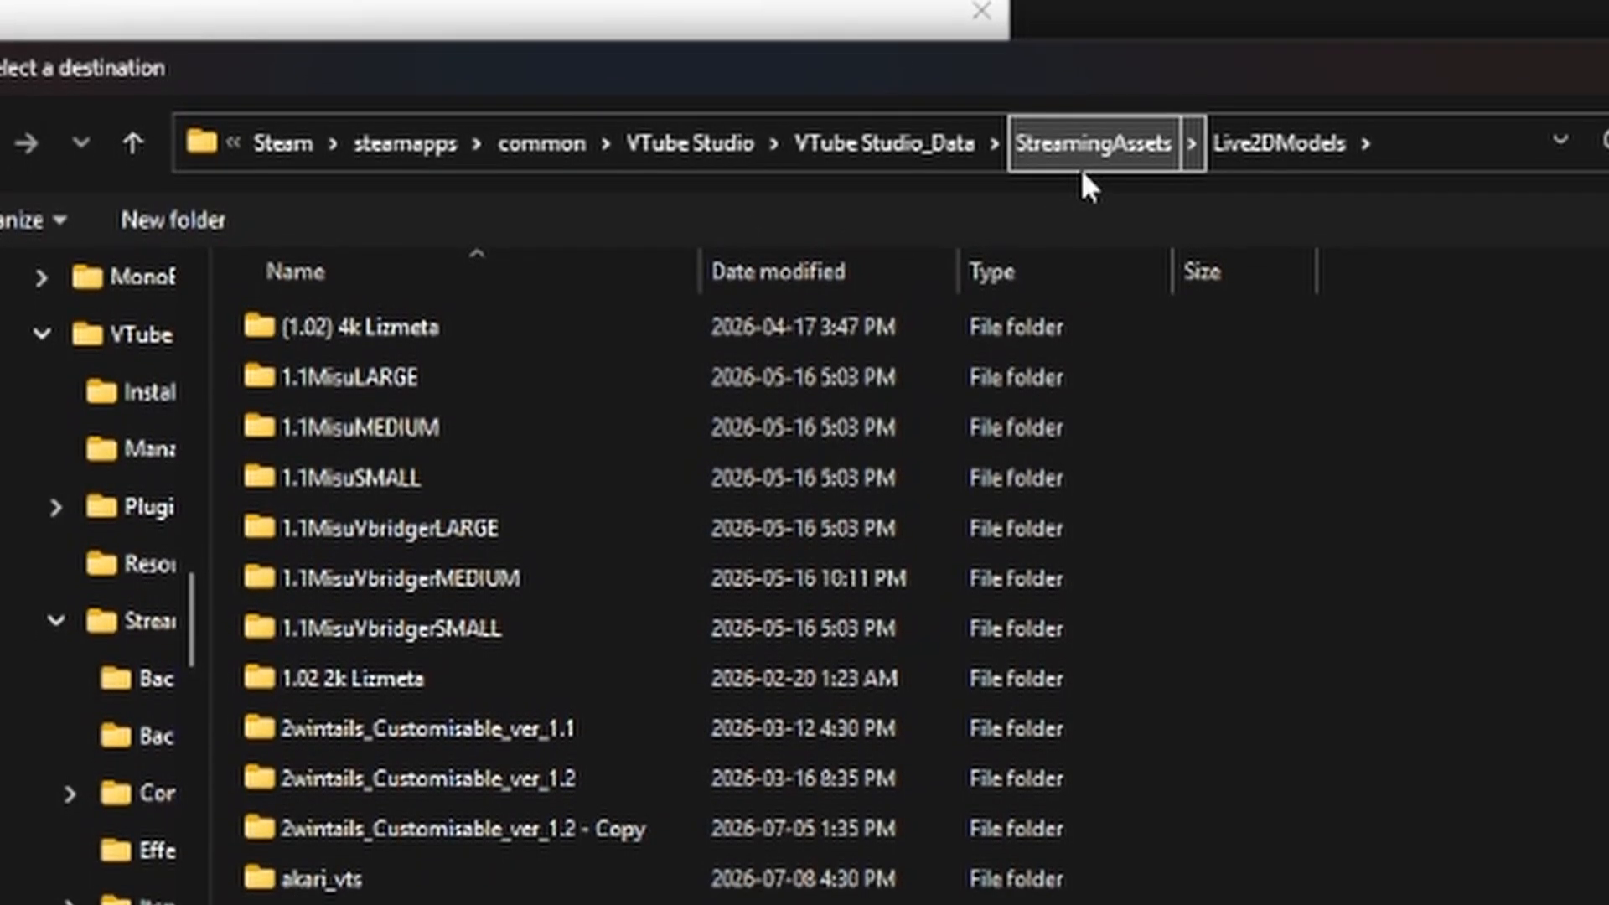
{"action": "scroll", "coordinate": [971, 713], "scroll_direction": "down", "scroll_amount": 10}
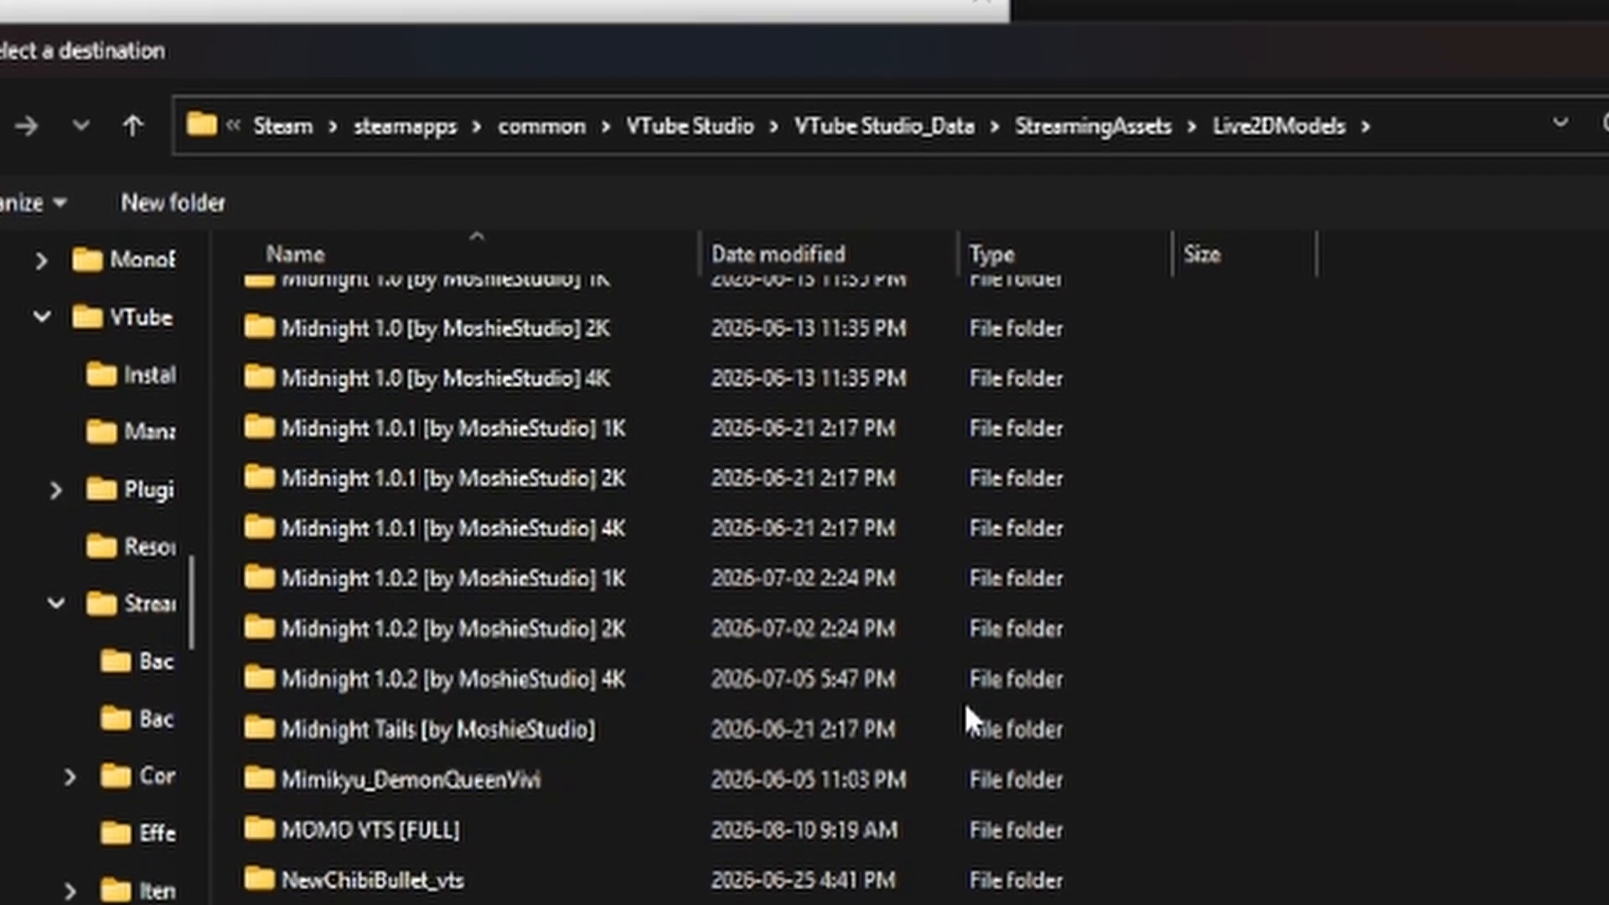
{"action": "scroll", "coordinate": [964, 712], "scroll_direction": "down", "scroll_amount": 2}
{"action": "scroll", "coordinate": [968, 720], "scroll_direction": "up", "scroll_amount": 3}
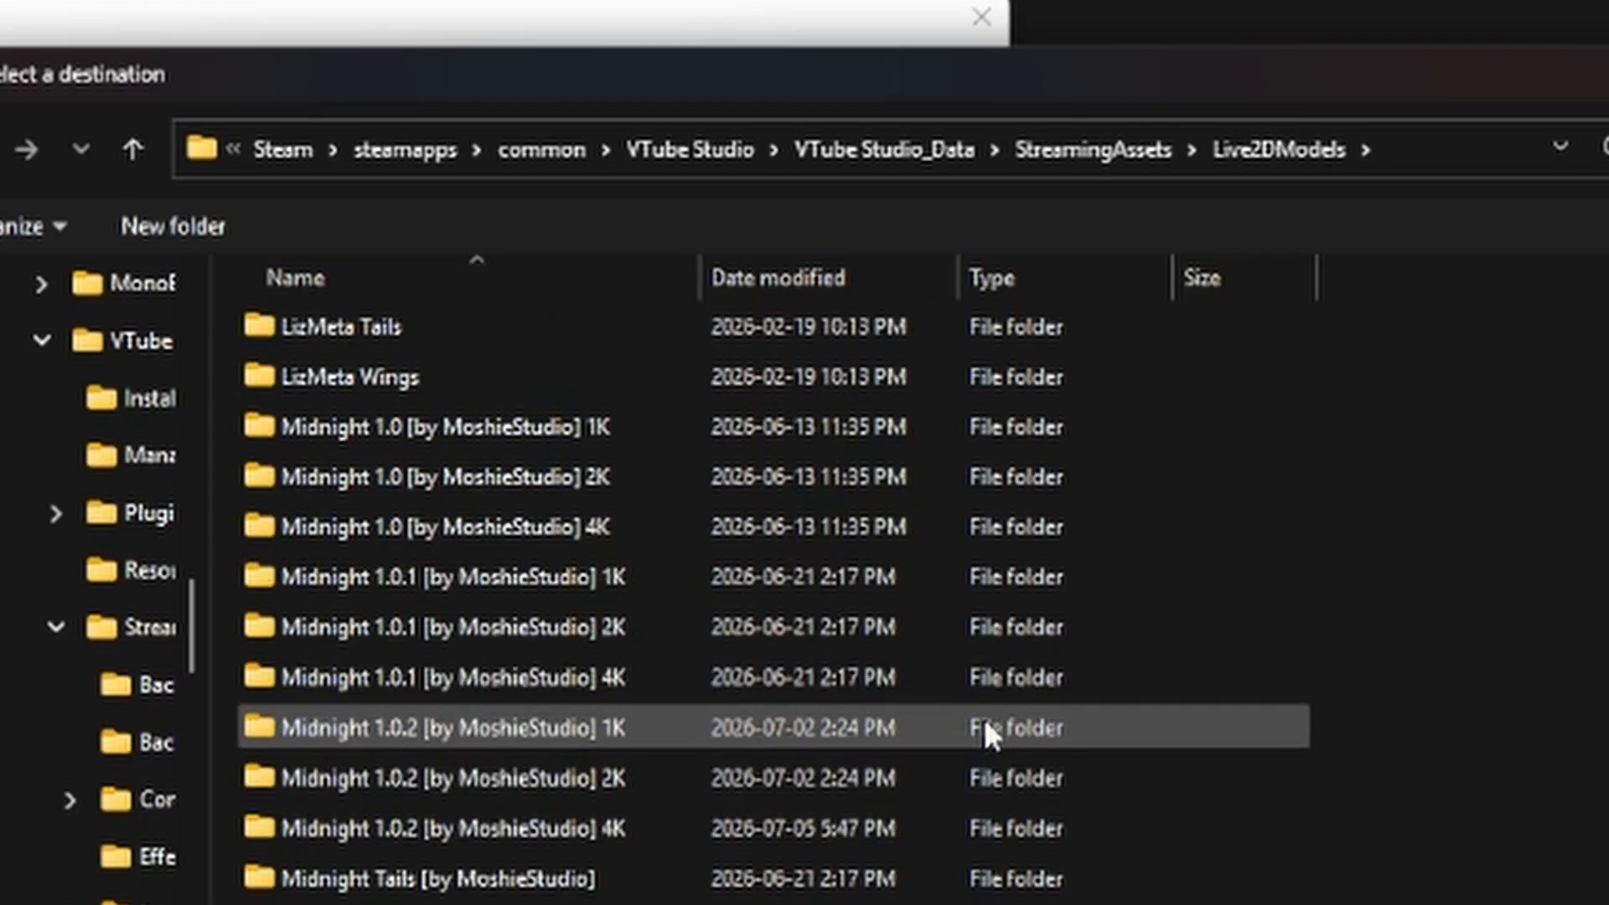
{"action": "scroll", "coordinate": [985, 726], "scroll_direction": "up", "scroll_amount": 6}
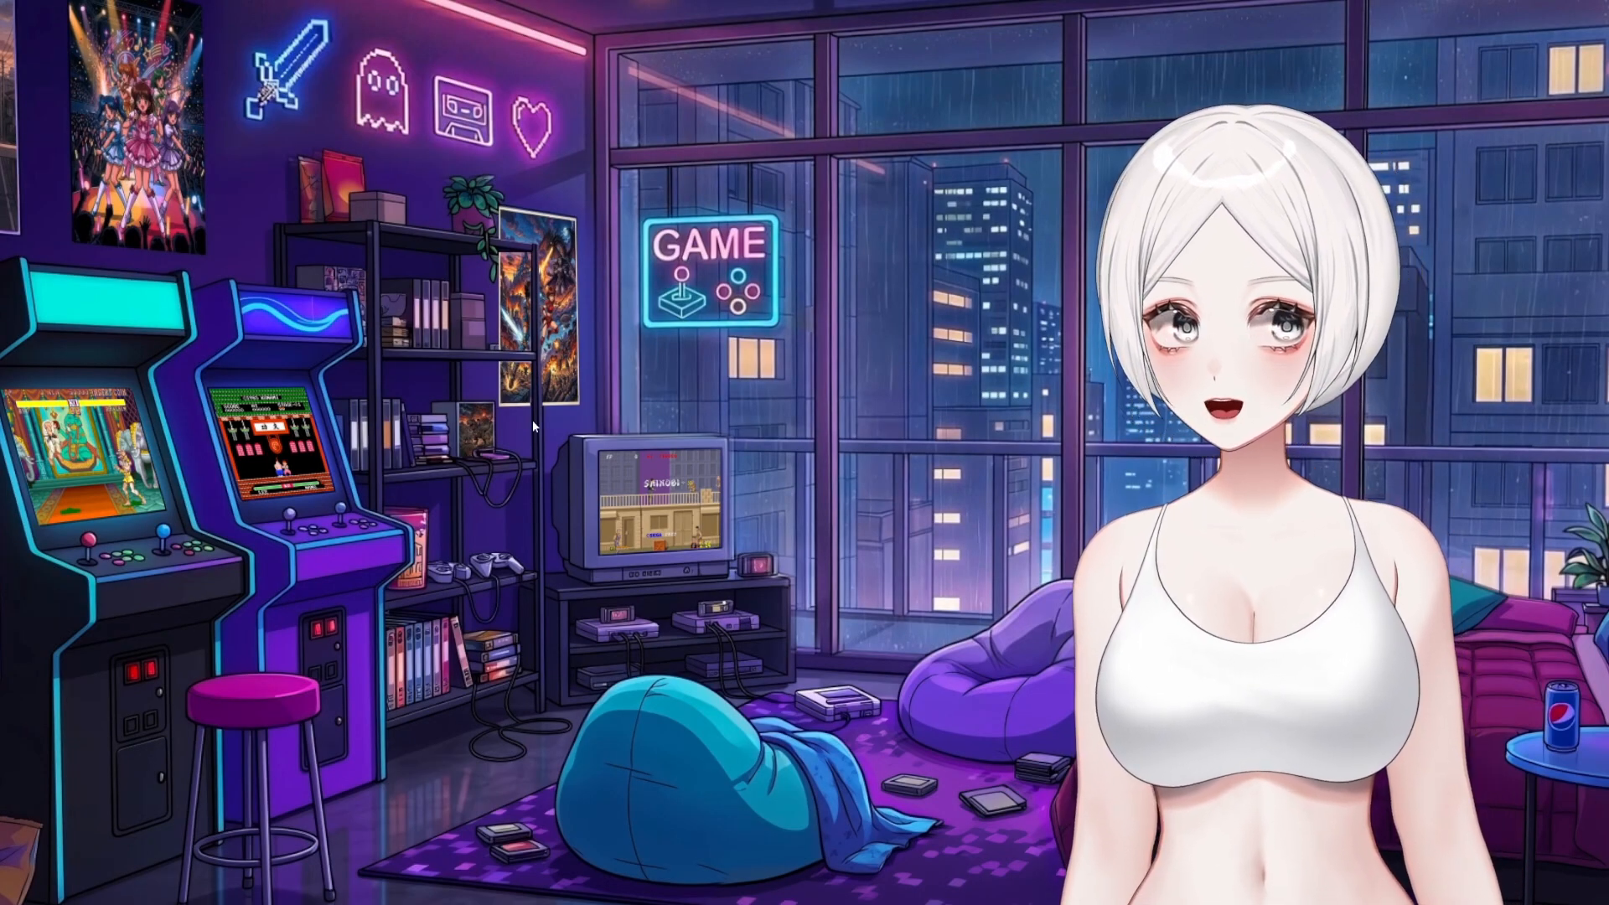
Switch to VTube Studio and filter the list of available models for "floof"
{"action": "left_click", "coordinate": [37, 149]}
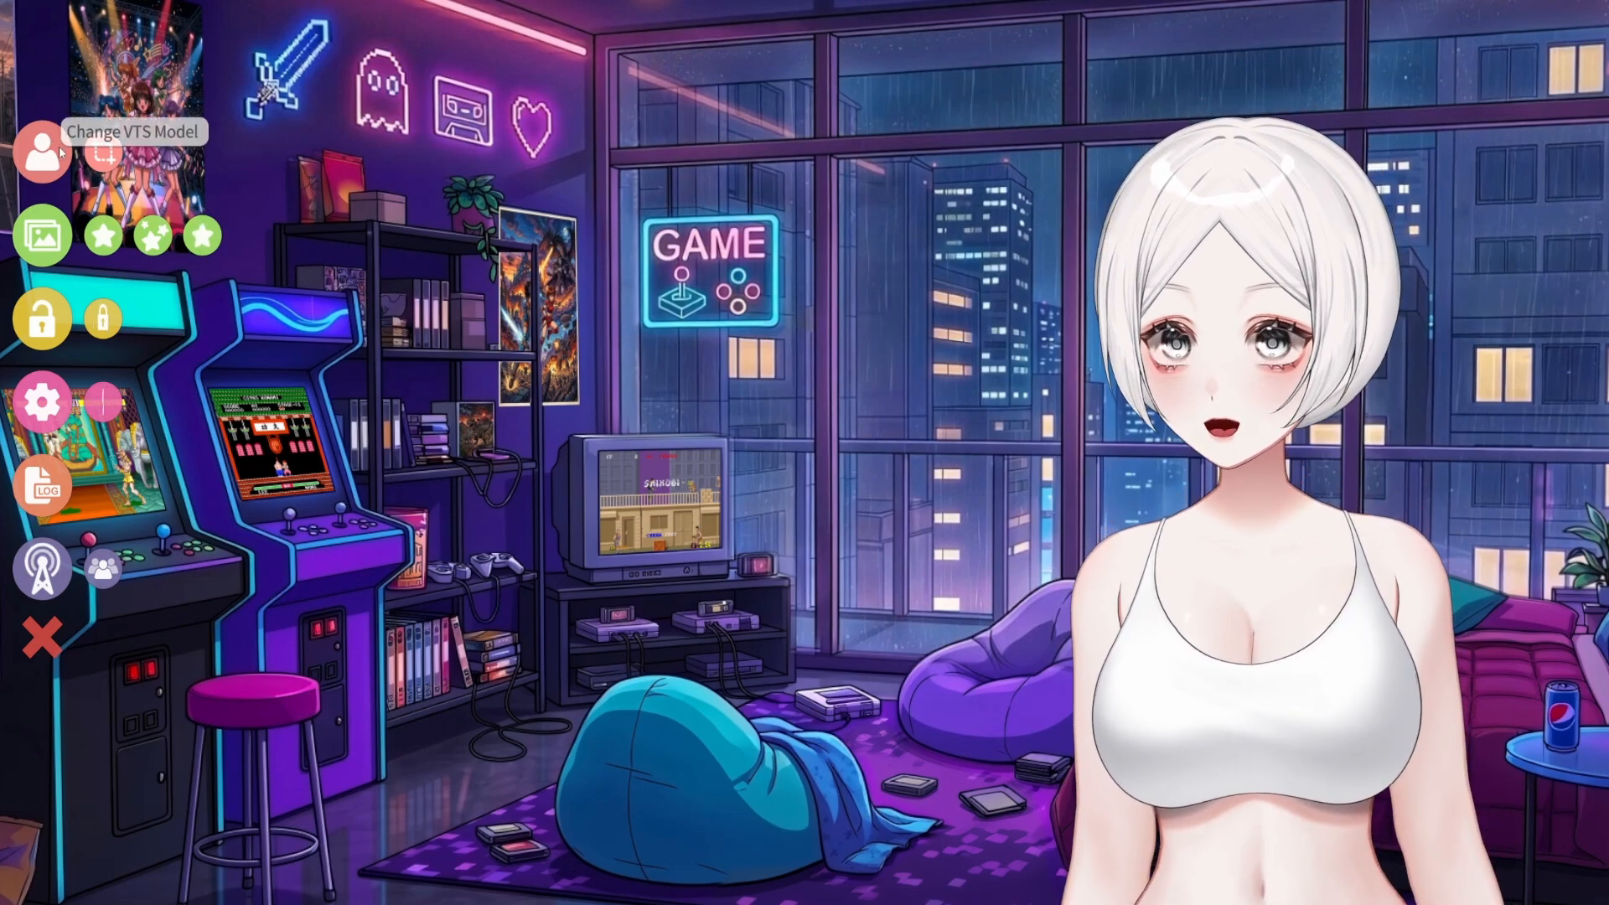
{"action": "left_click", "coordinate": [59, 146]}
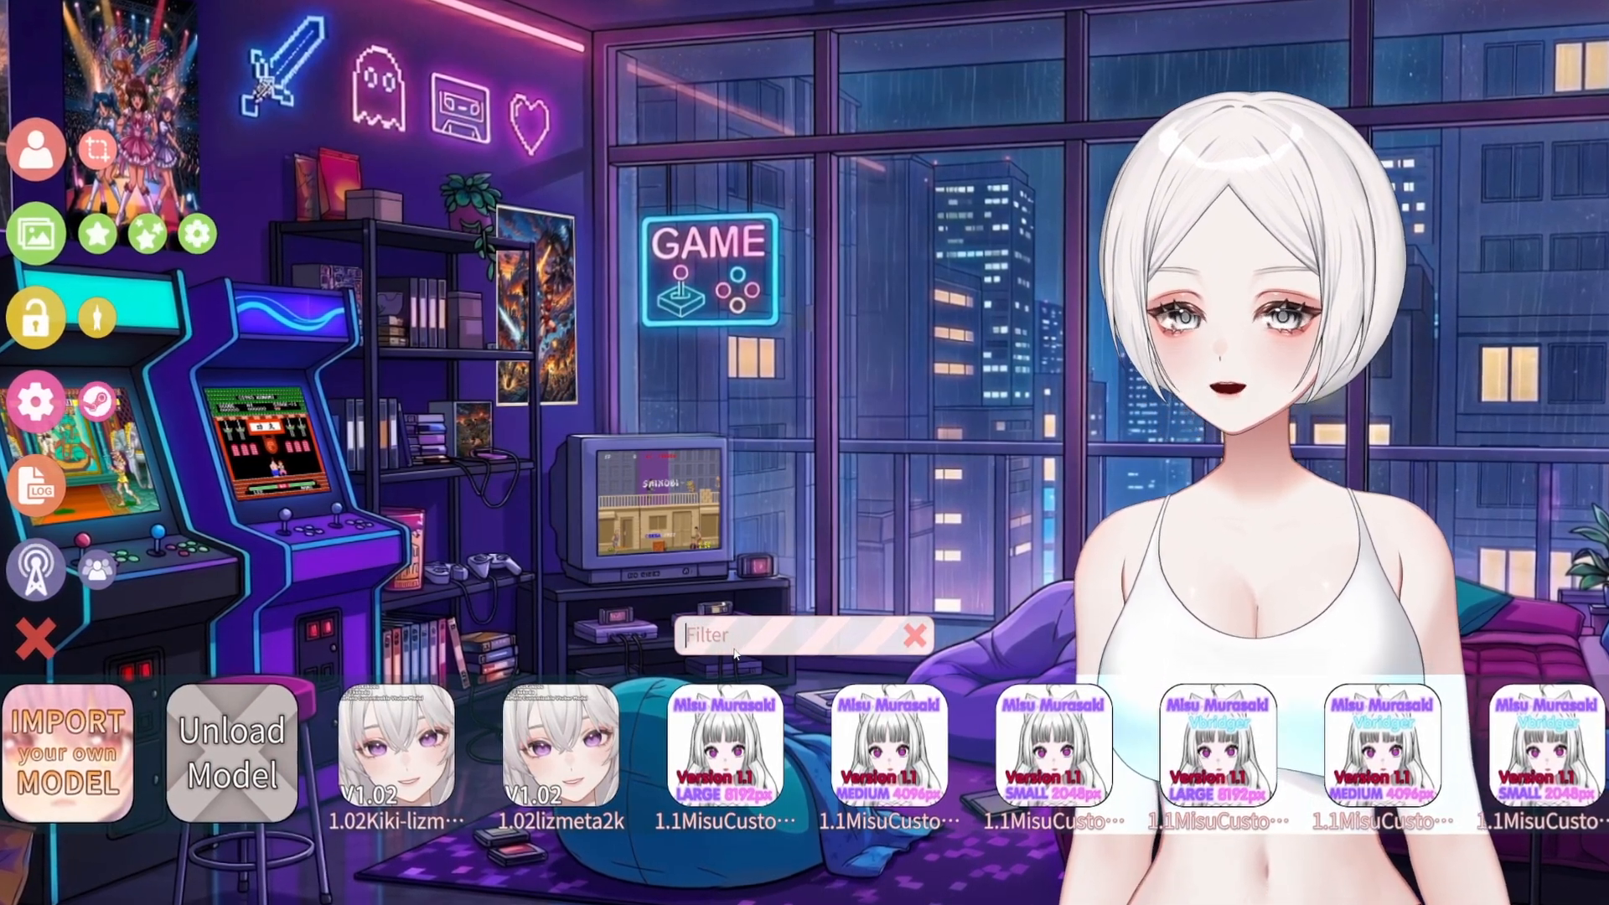
{"action": "type", "text": "floo"}
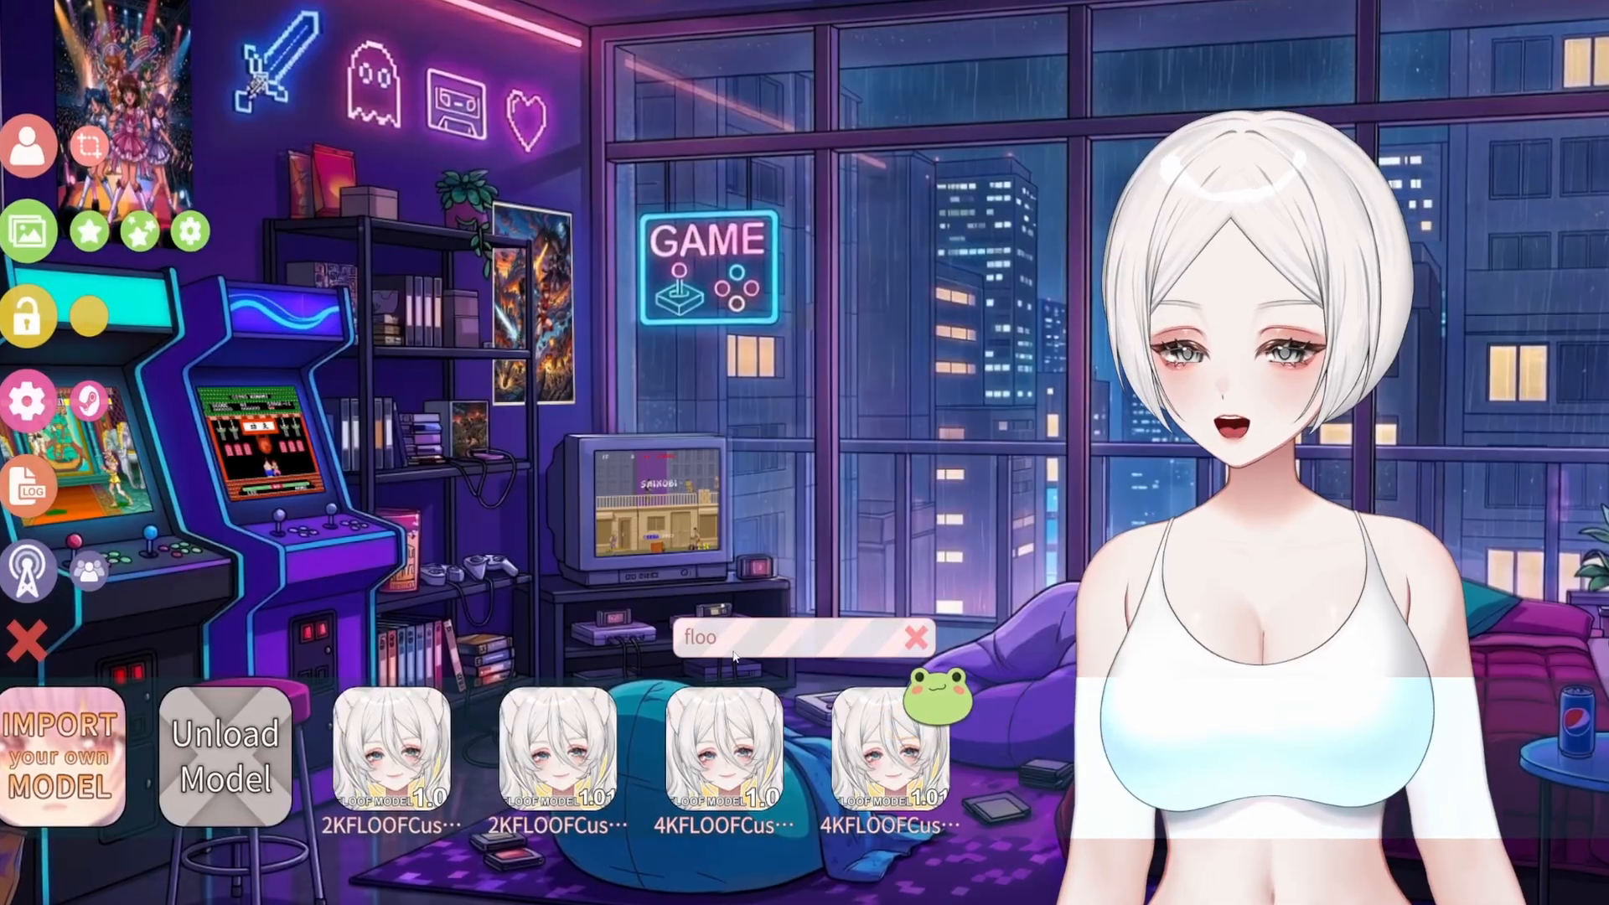
{"action": "type", "text": "f"}
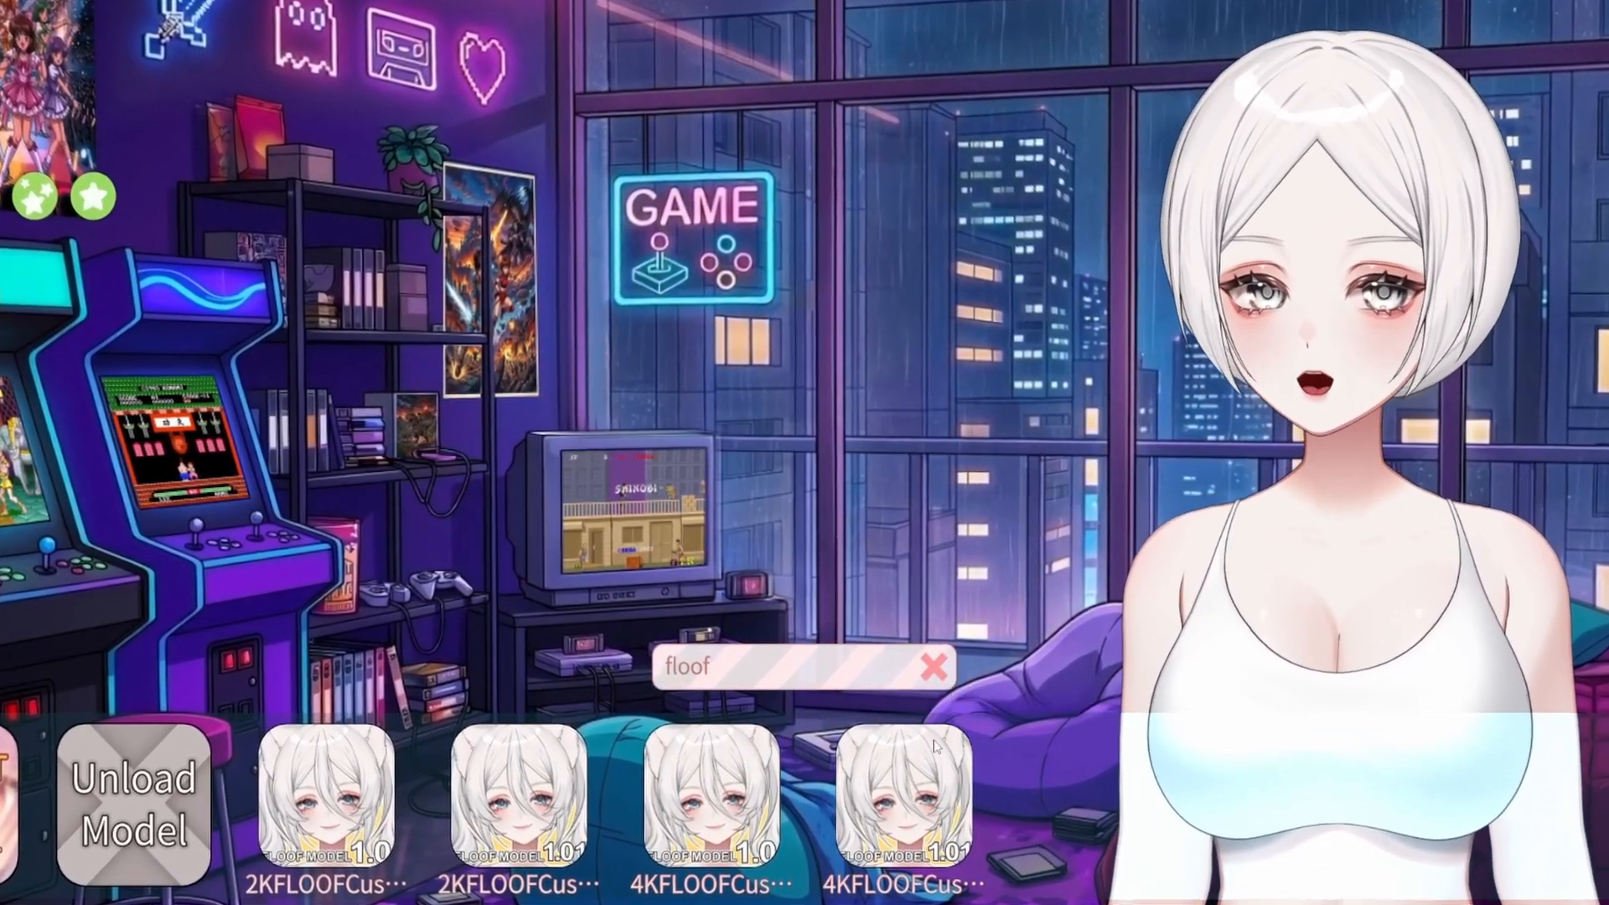
{"action": "mouse_move", "coordinate": [949, 744]}
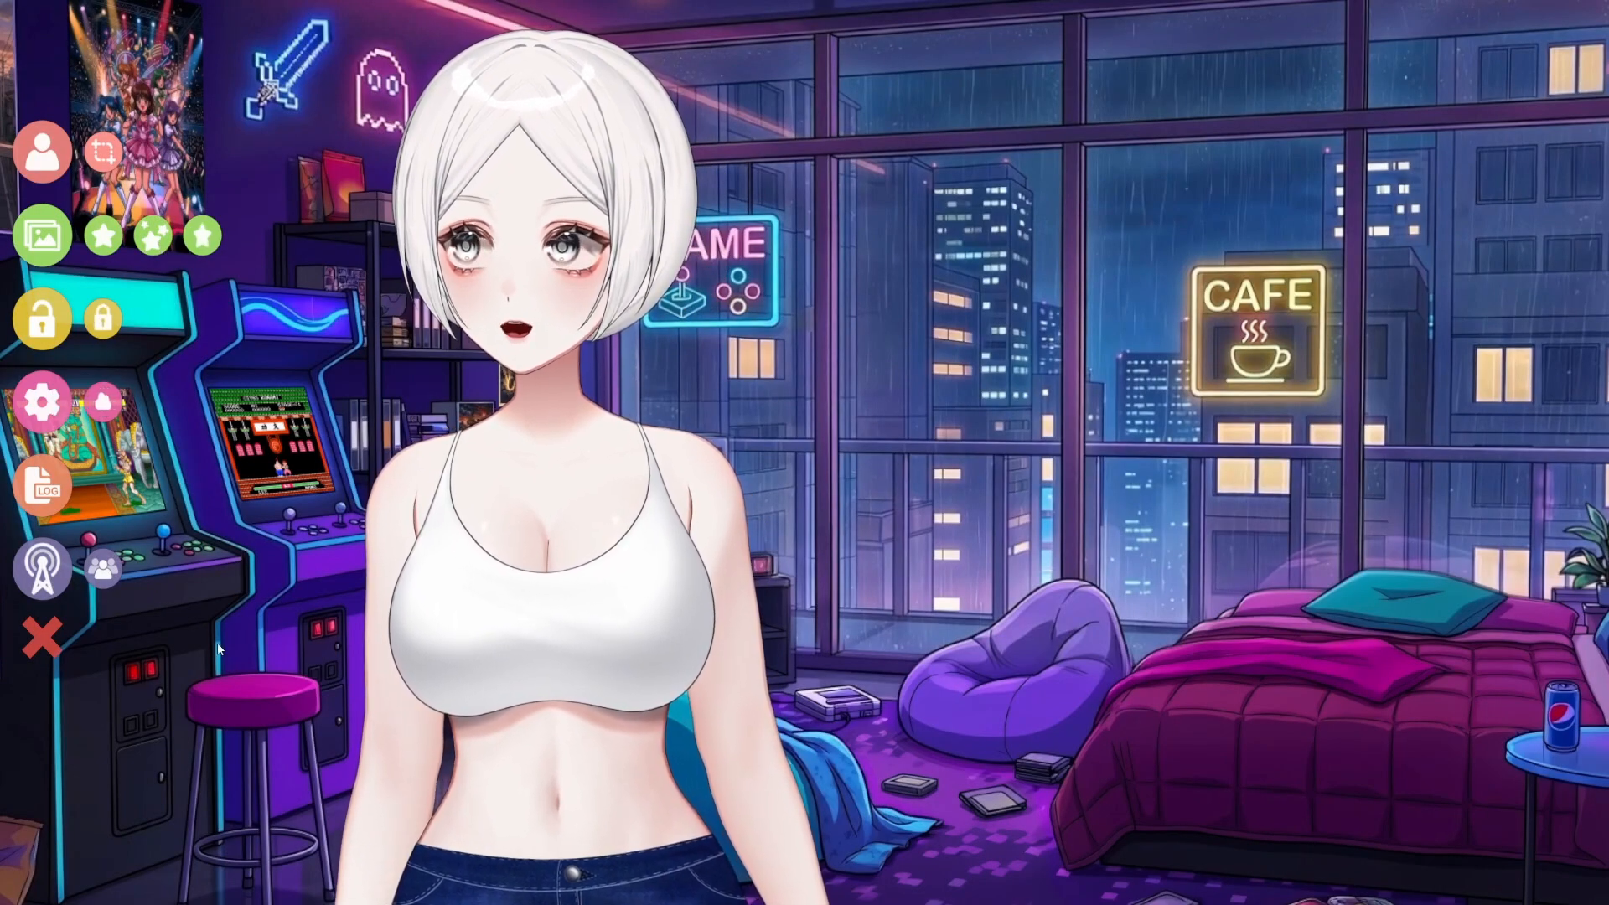
Open the model's hotkey and expression settings and look over the existing hotkeys
{"action": "left_click", "coordinate": [42, 402]}
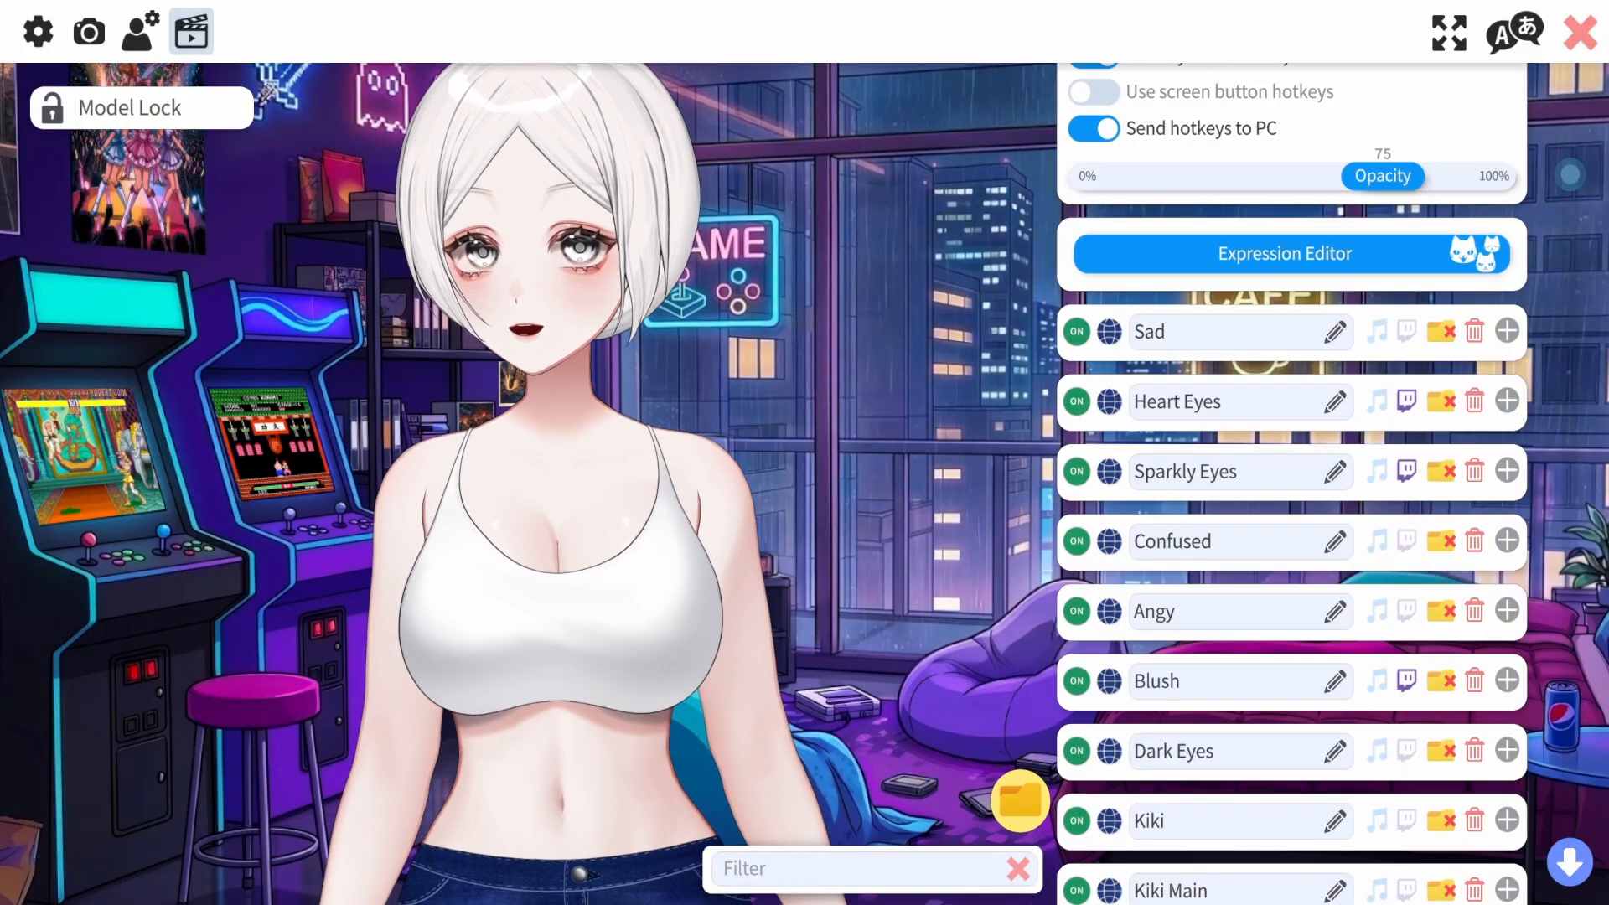
{"action": "scroll", "coordinate": [1304, 558], "scroll_direction": "down", "scroll_amount": 1}
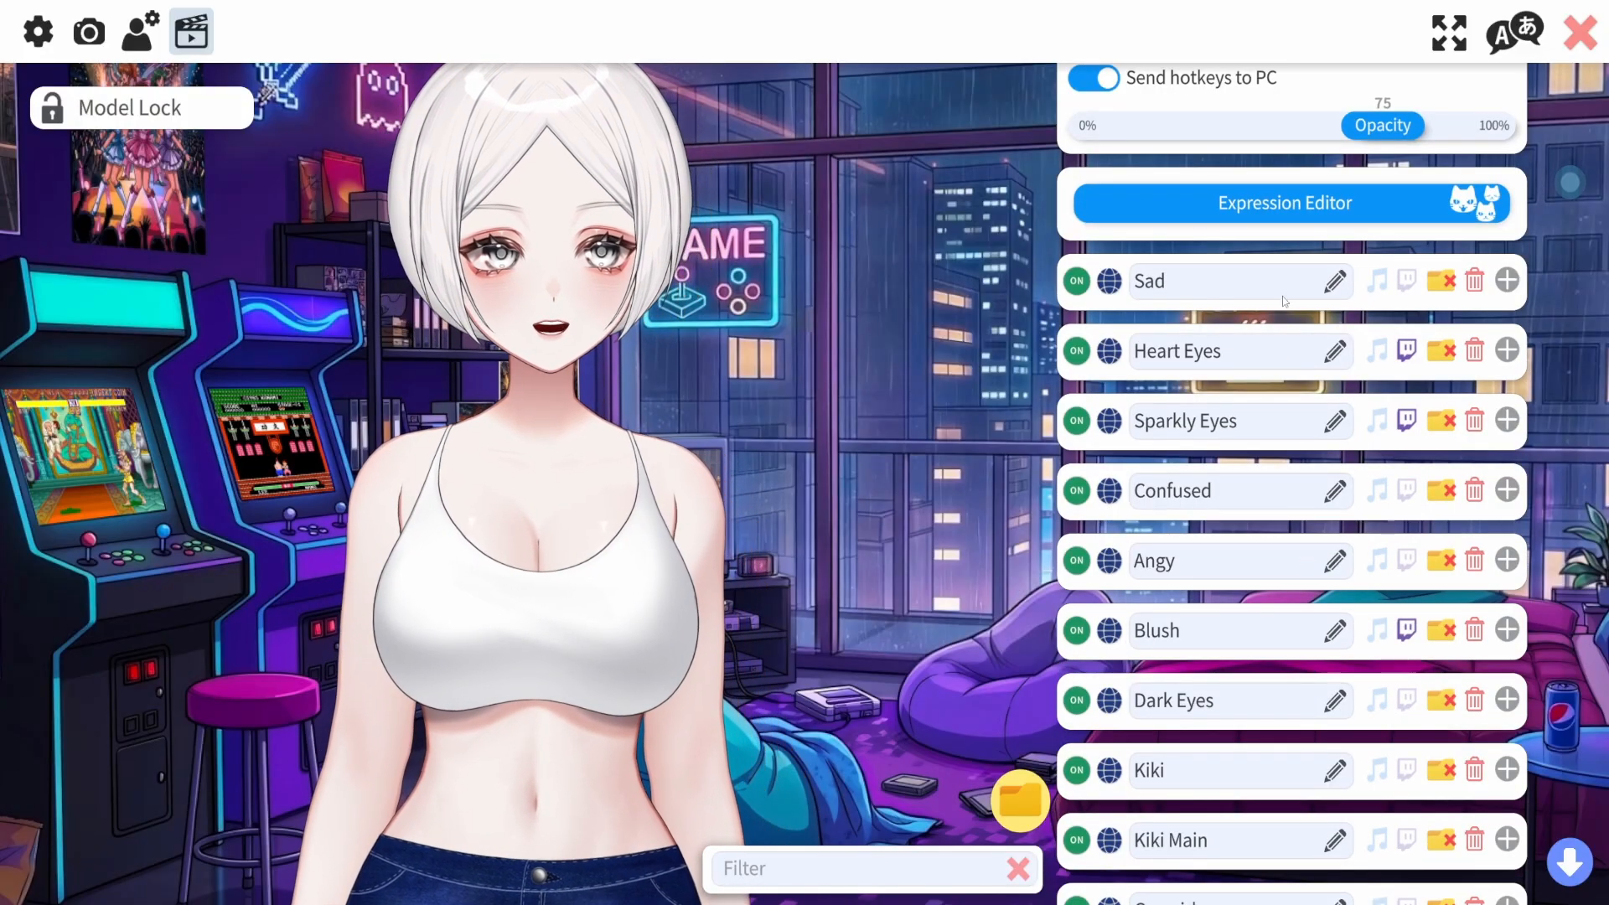
{"action": "scroll", "coordinate": [1259, 527], "scroll_direction": "down", "scroll_amount": 2}
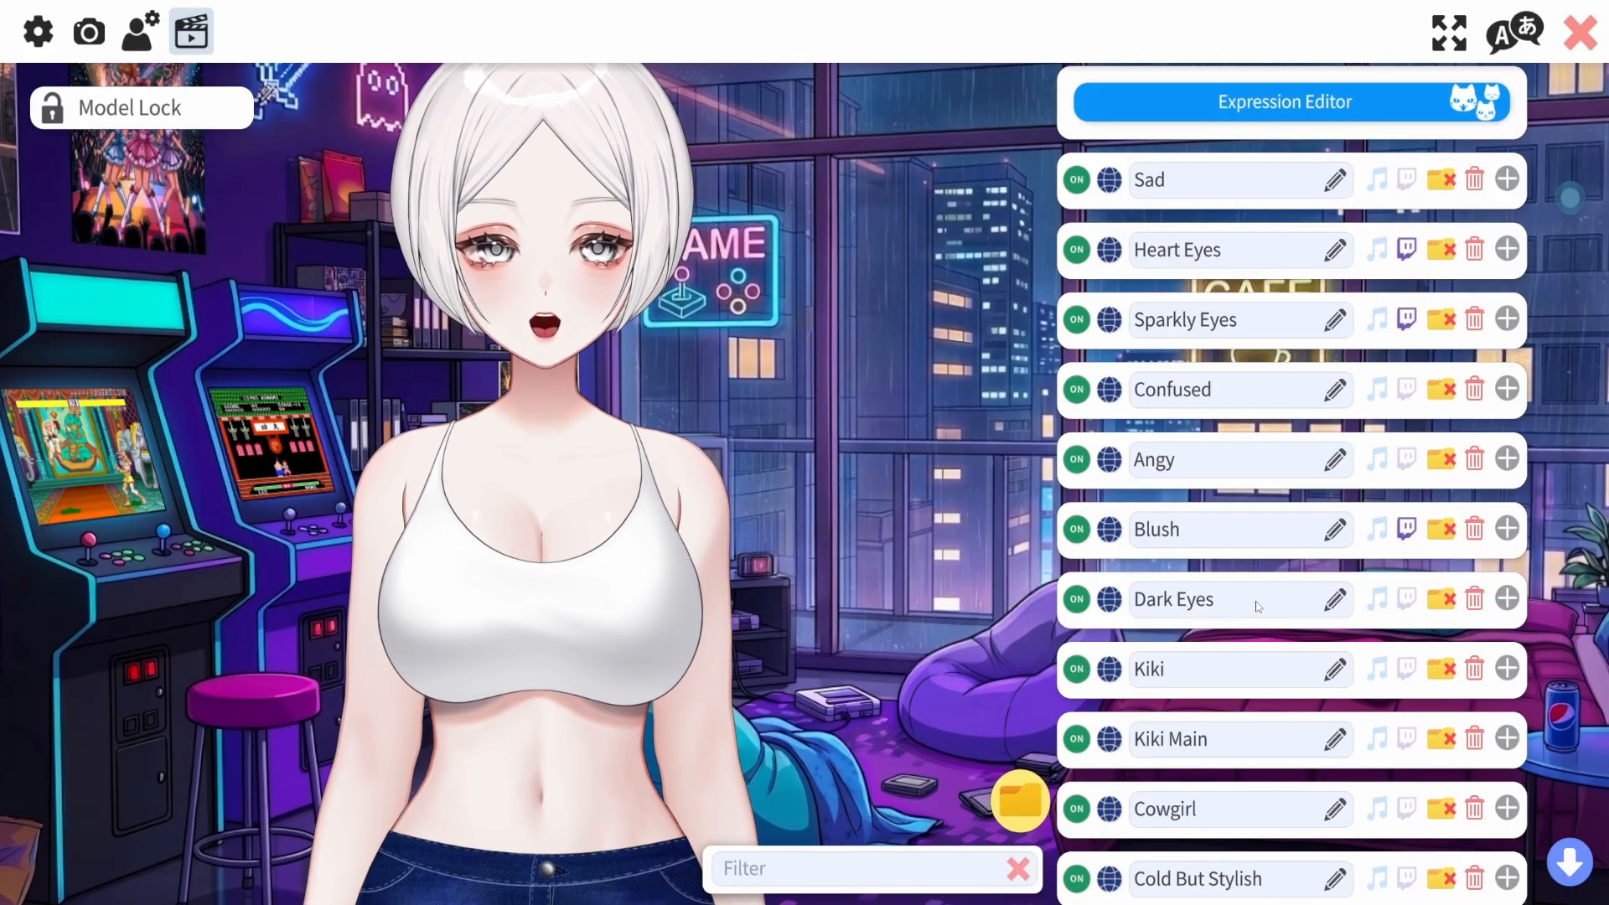
{"action": "scroll", "coordinate": [1257, 605], "scroll_direction": "up", "scroll_amount": 2}
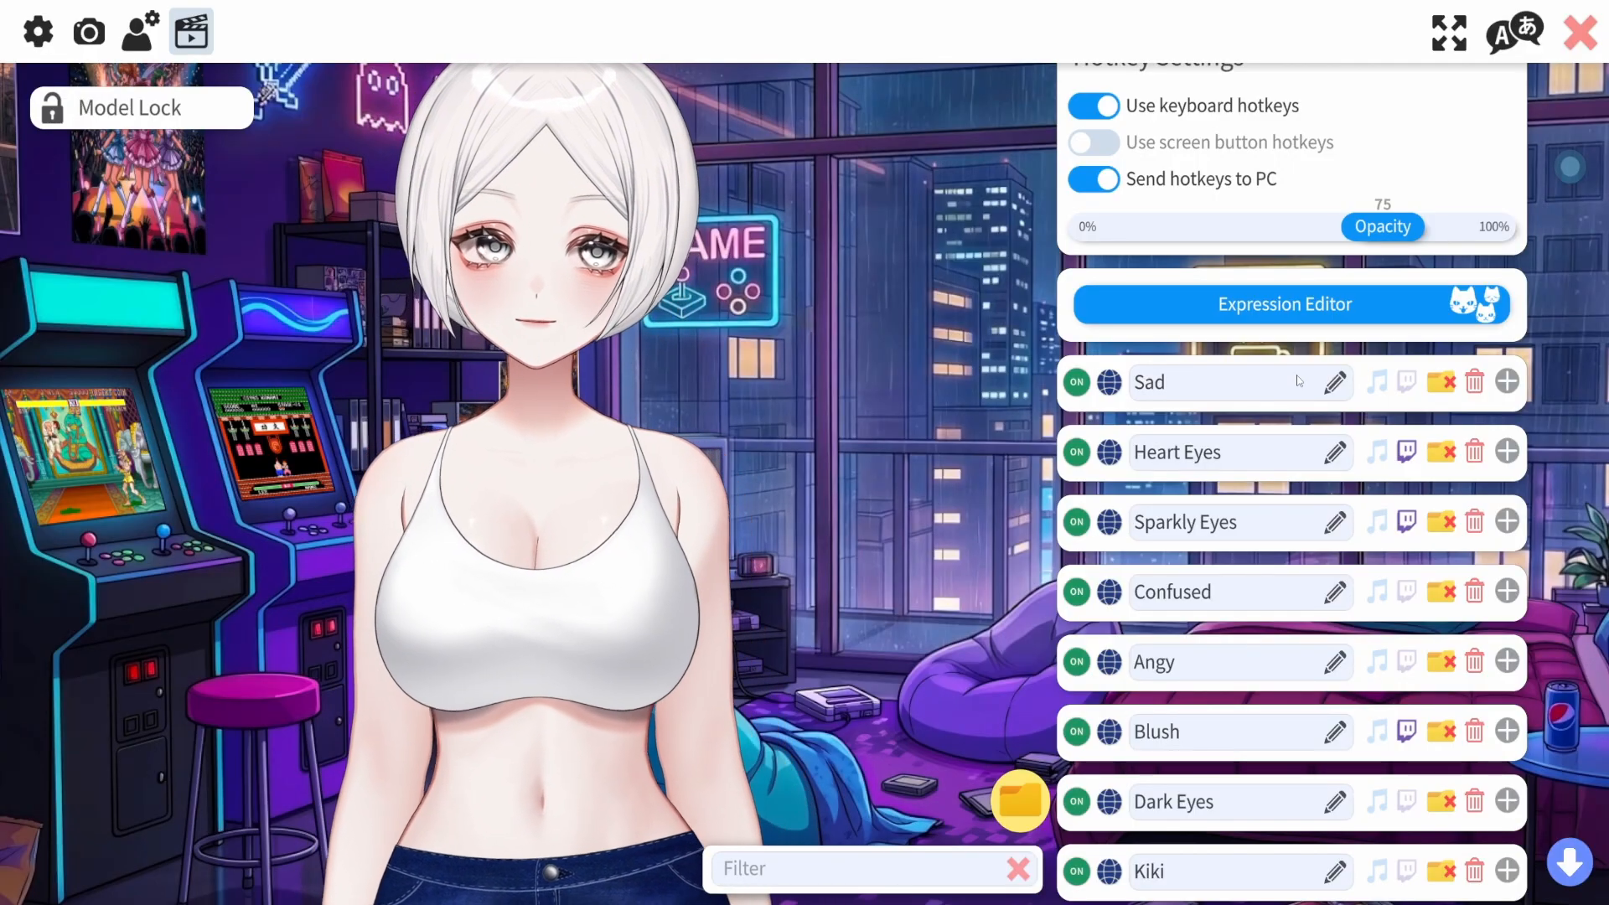
Start a new expression in the Expression Editor and name it "character name here"
{"action": "left_click", "coordinate": [1303, 311]}
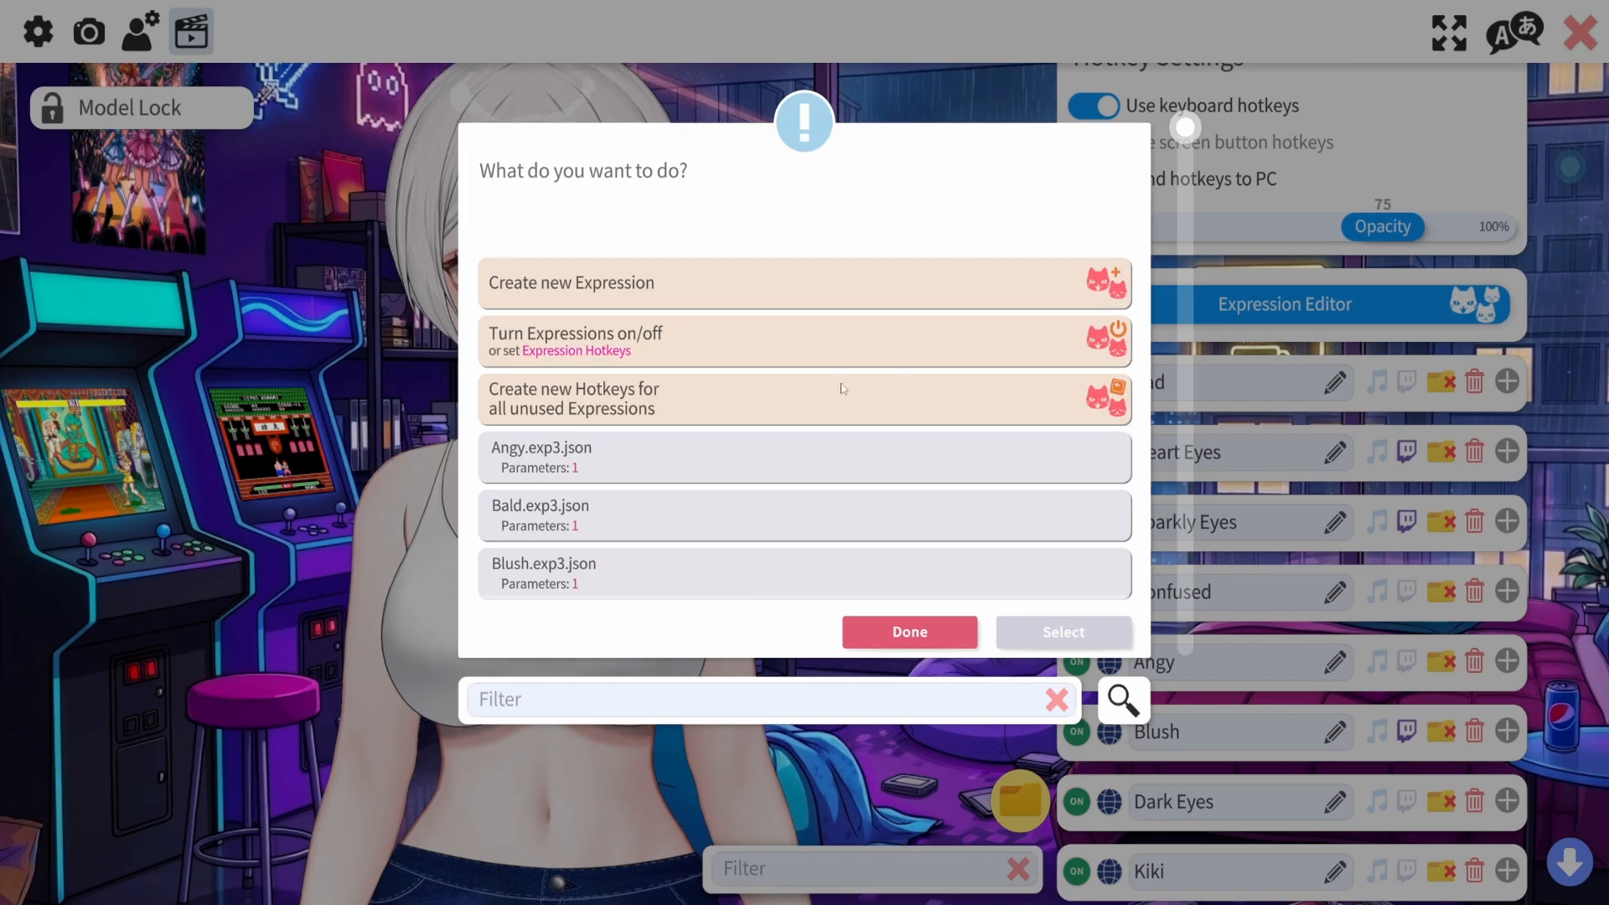
{"action": "left_click", "coordinate": [634, 290]}
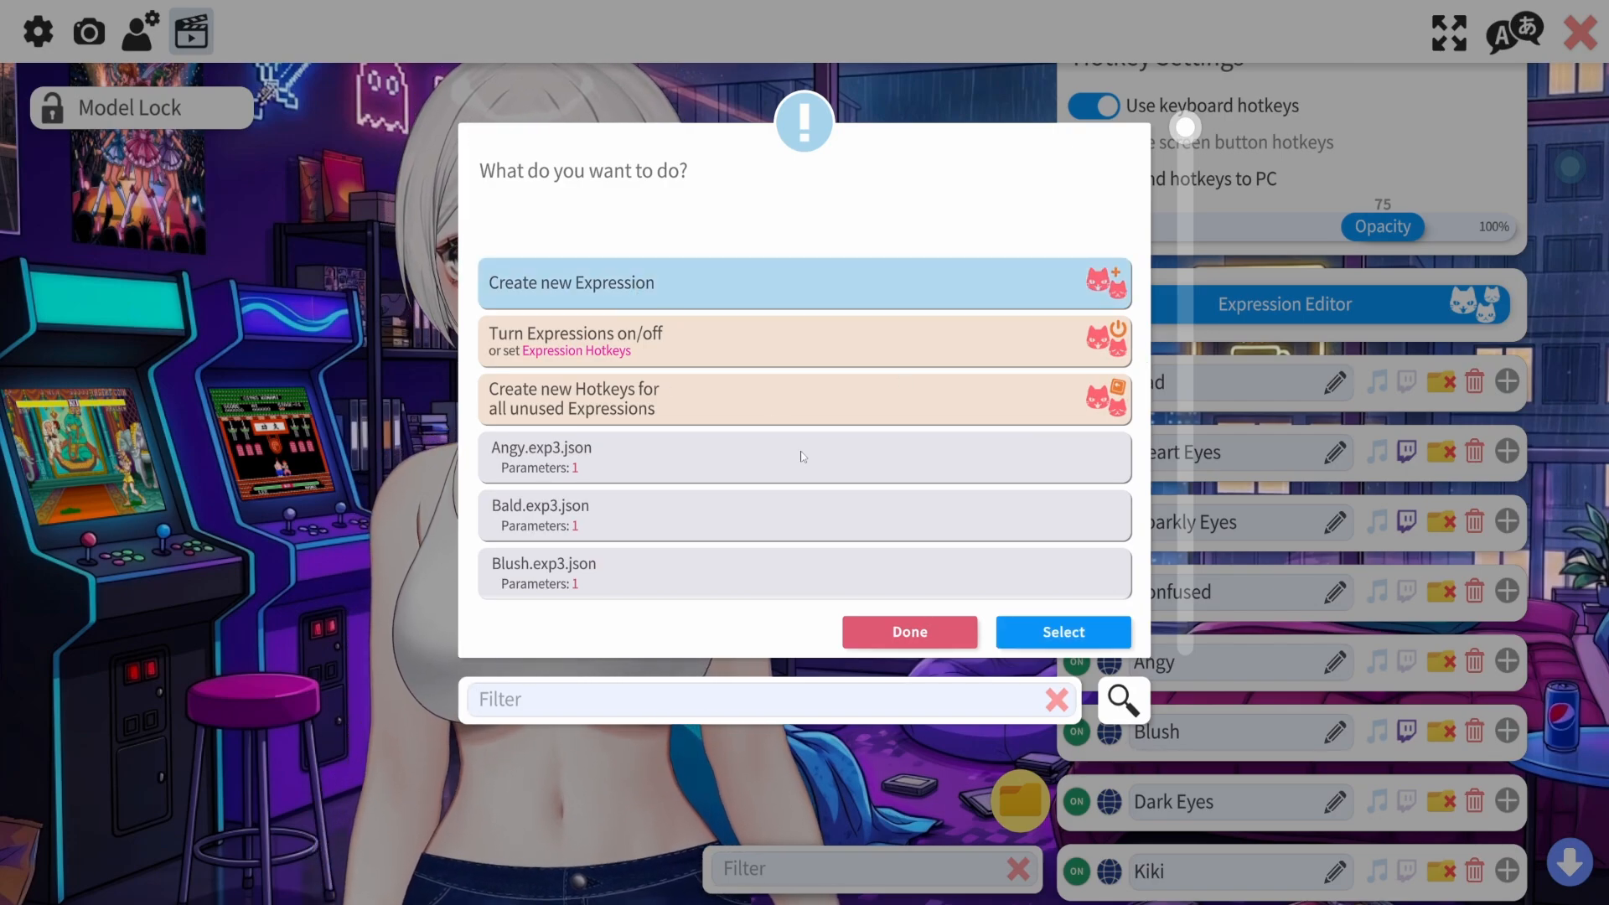
{"action": "left_click", "coordinate": [1062, 632]}
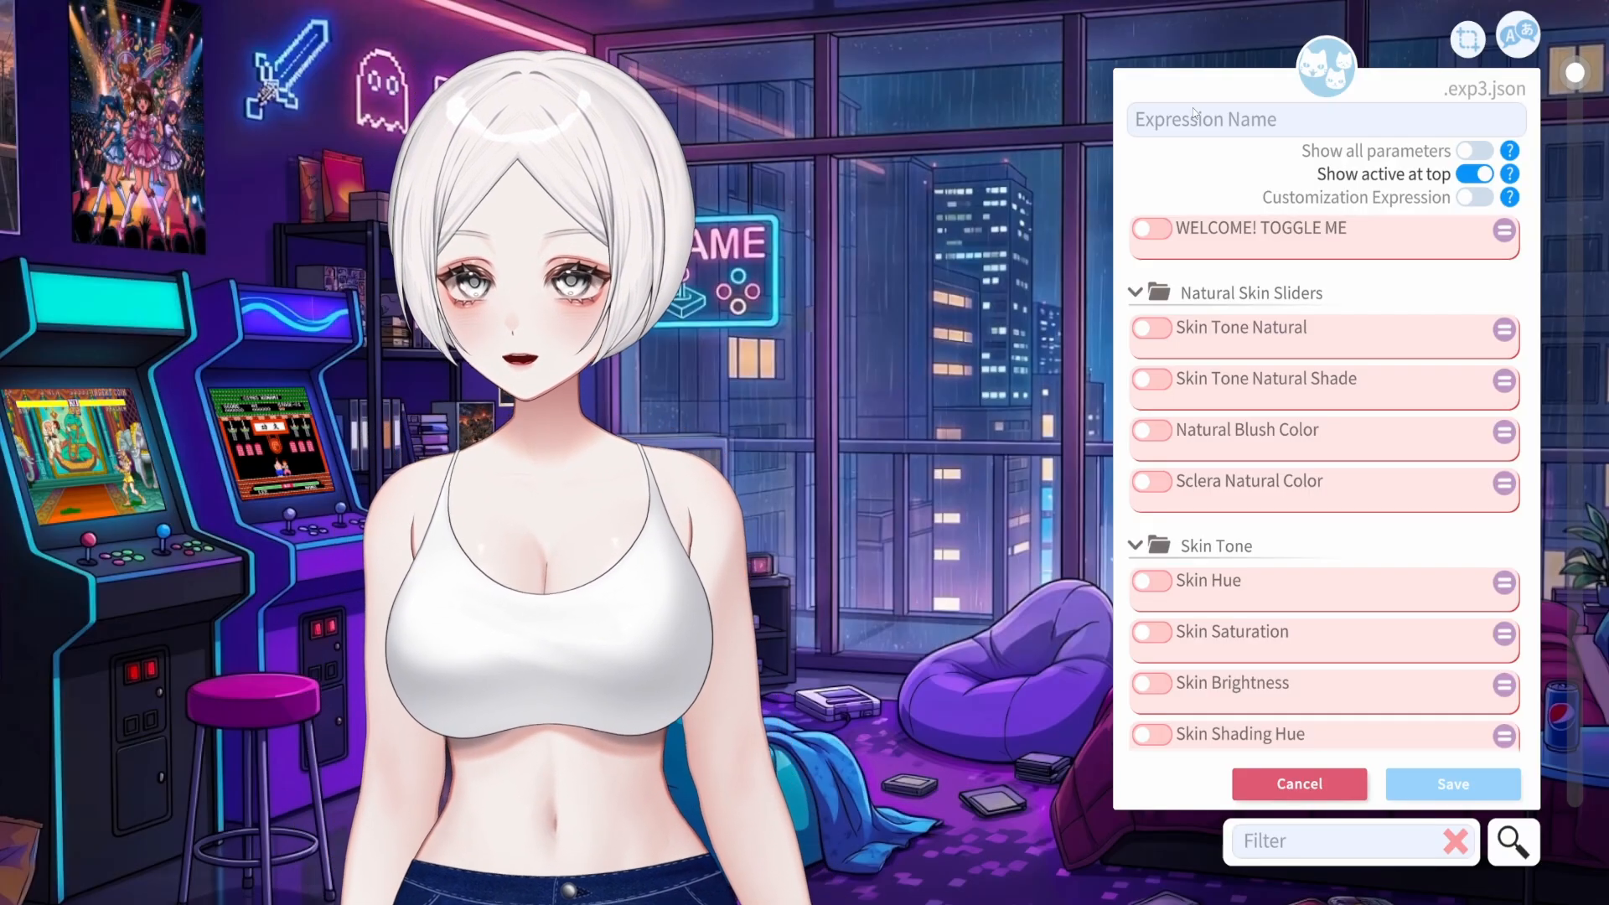
{"action": "type", "text": "character name here"}
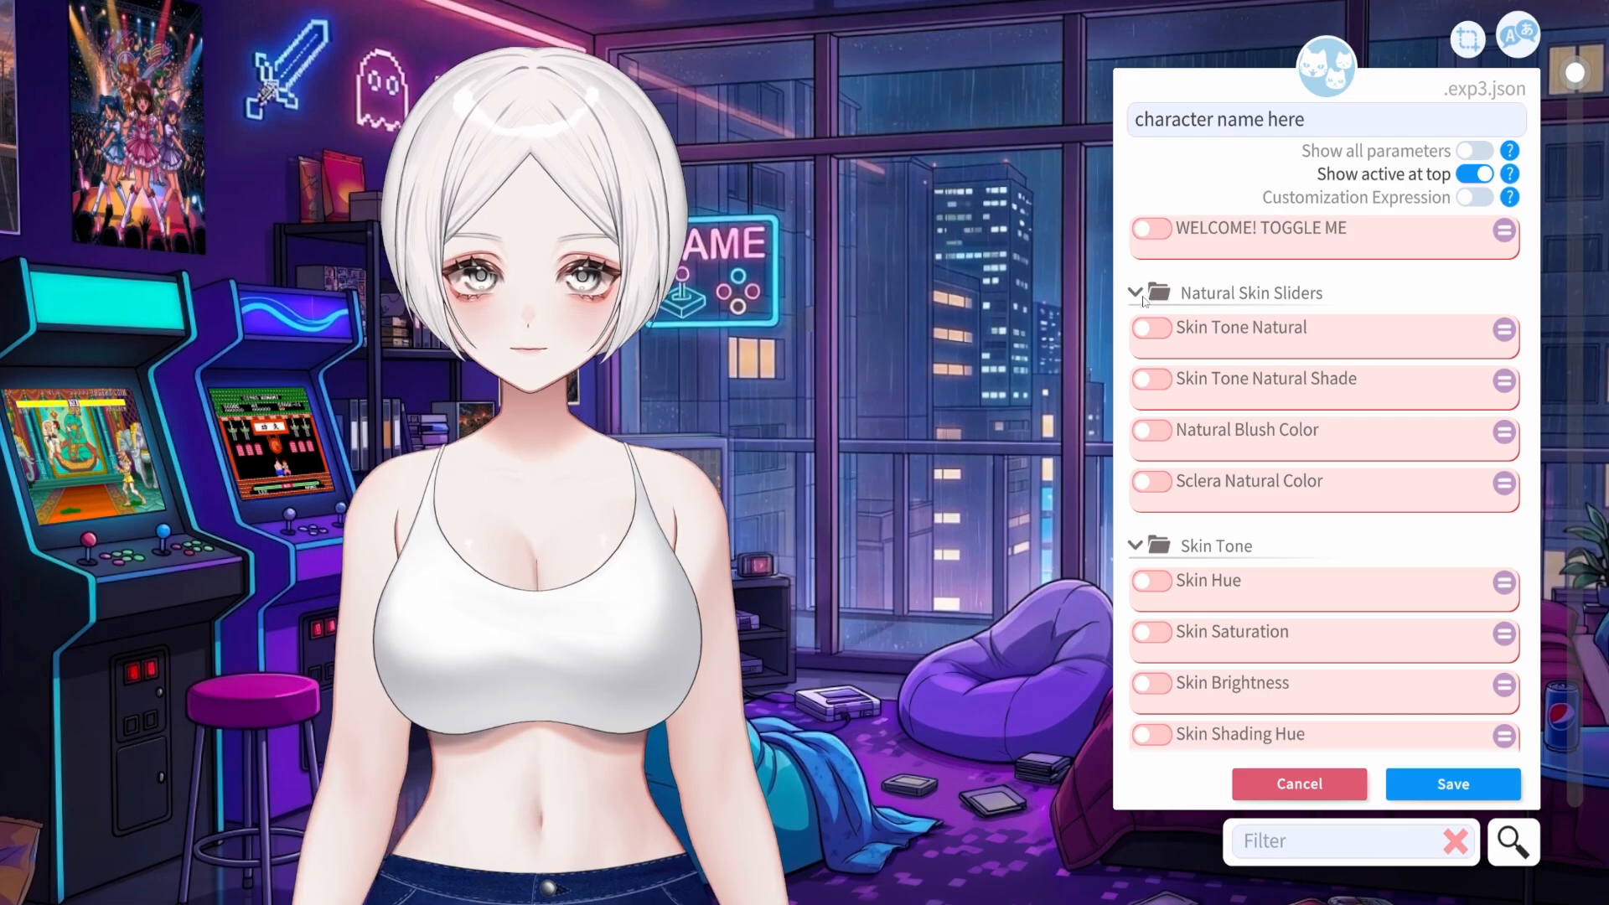
Enable the WELCOME! TOGGLE ME parameter at 1, reposition the model so the welcome note fits on screen, and return the parameter to 0
{"action": "left_click", "coordinate": [1156, 230]}
{"action": "left_click_drag", "start_coordinate": [1172, 264], "coordinate": [1429, 267]}
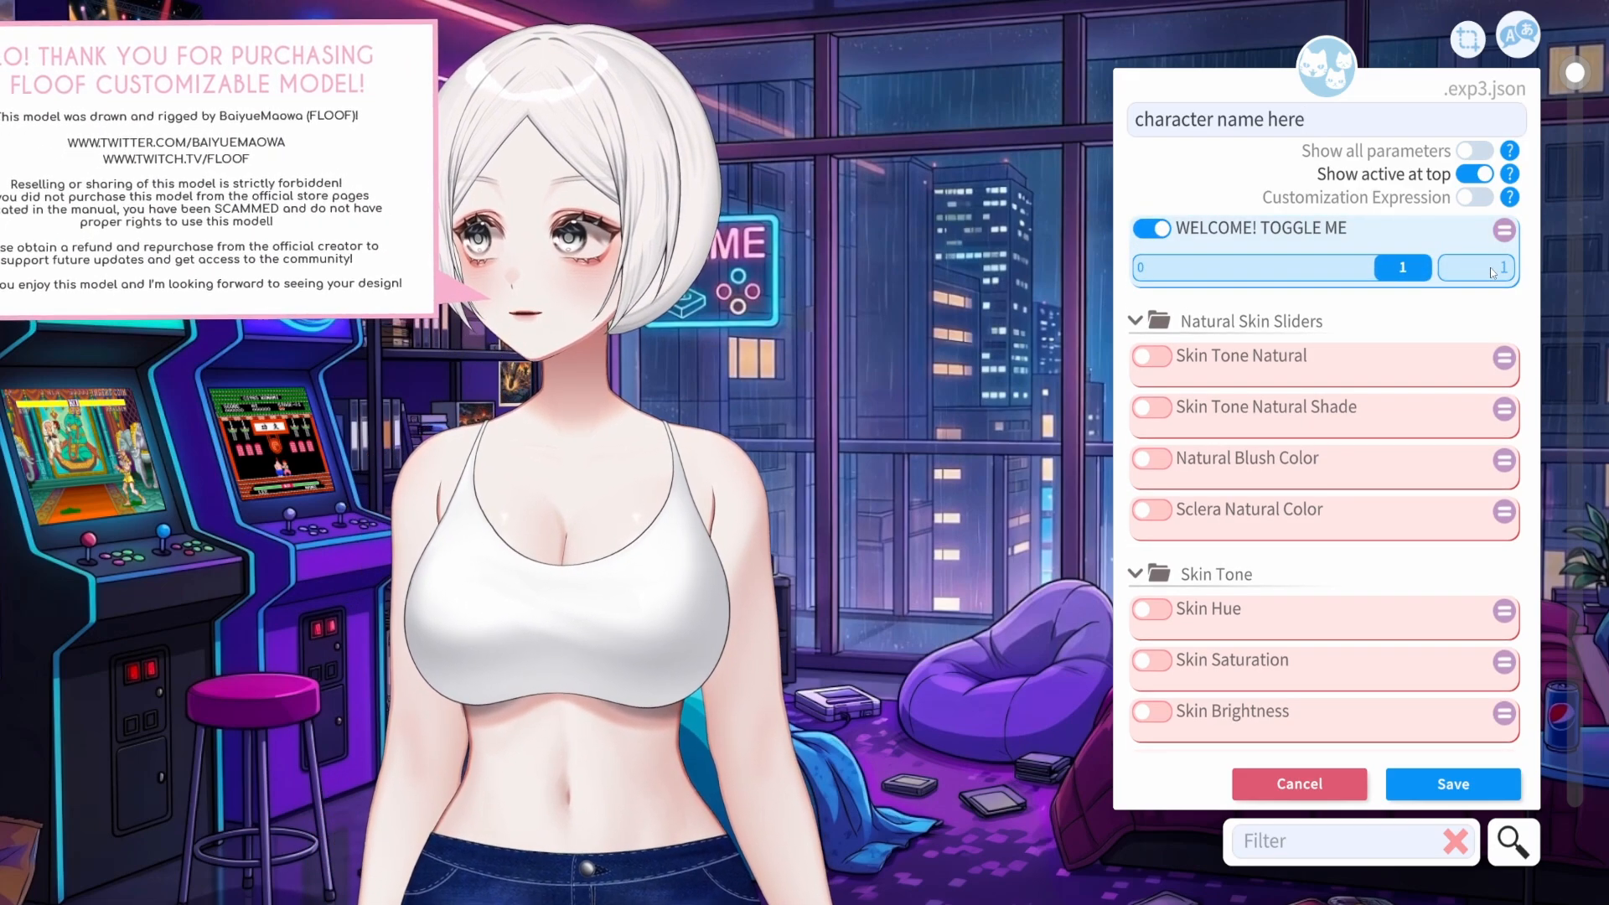
{"action": "left_click_drag", "start_coordinate": [534, 447], "coordinate": [714, 455]}
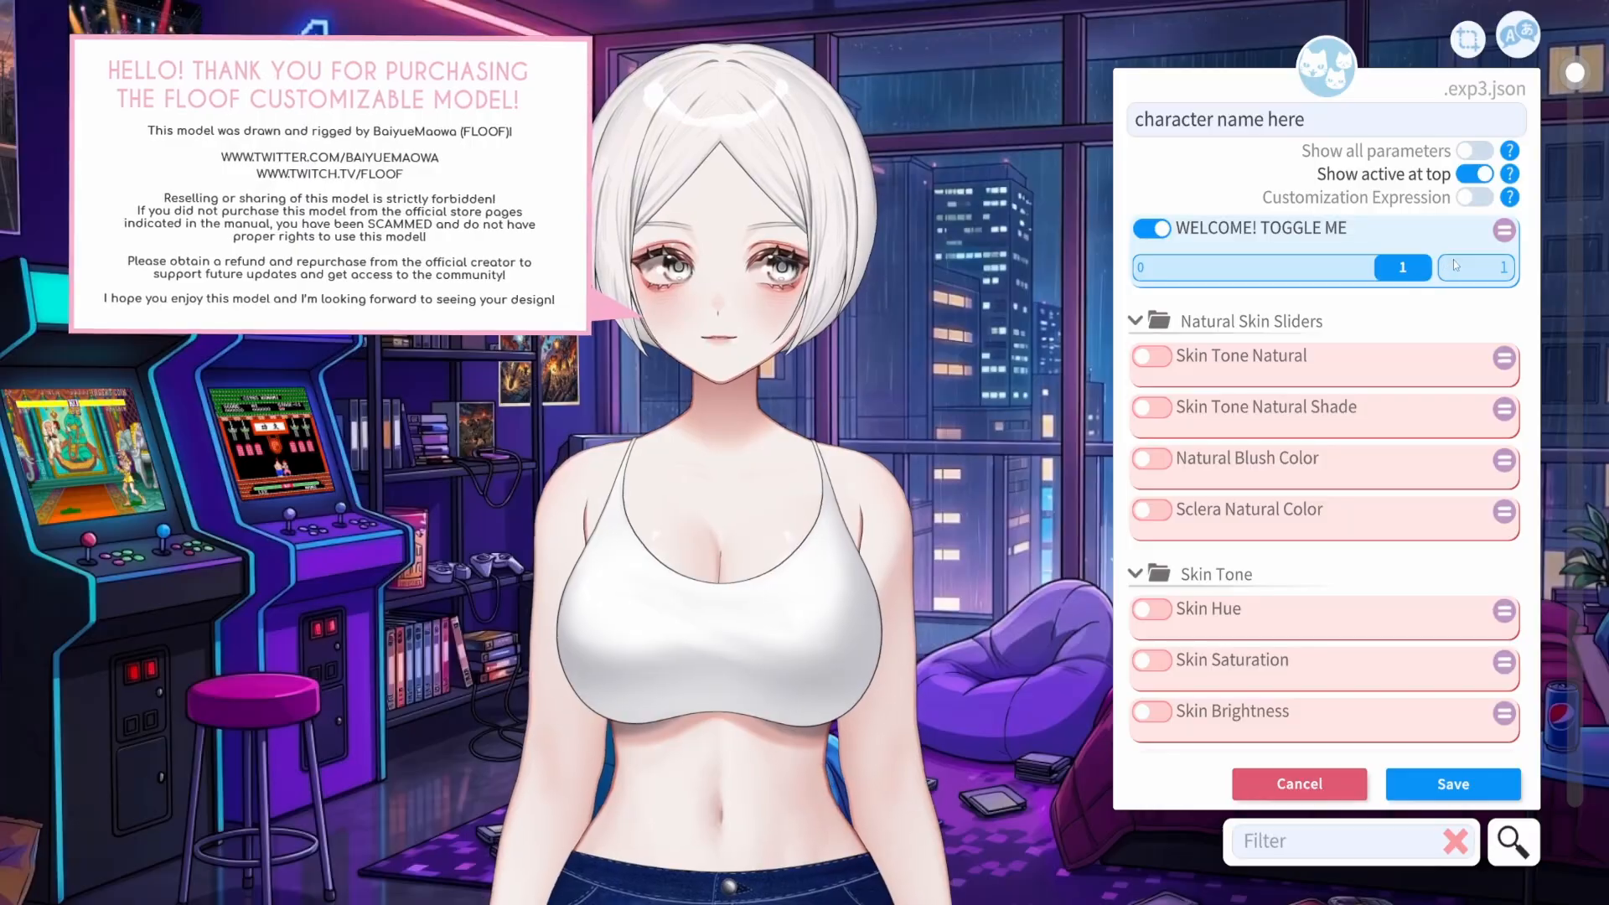
{"action": "left_click", "coordinate": [1195, 266]}
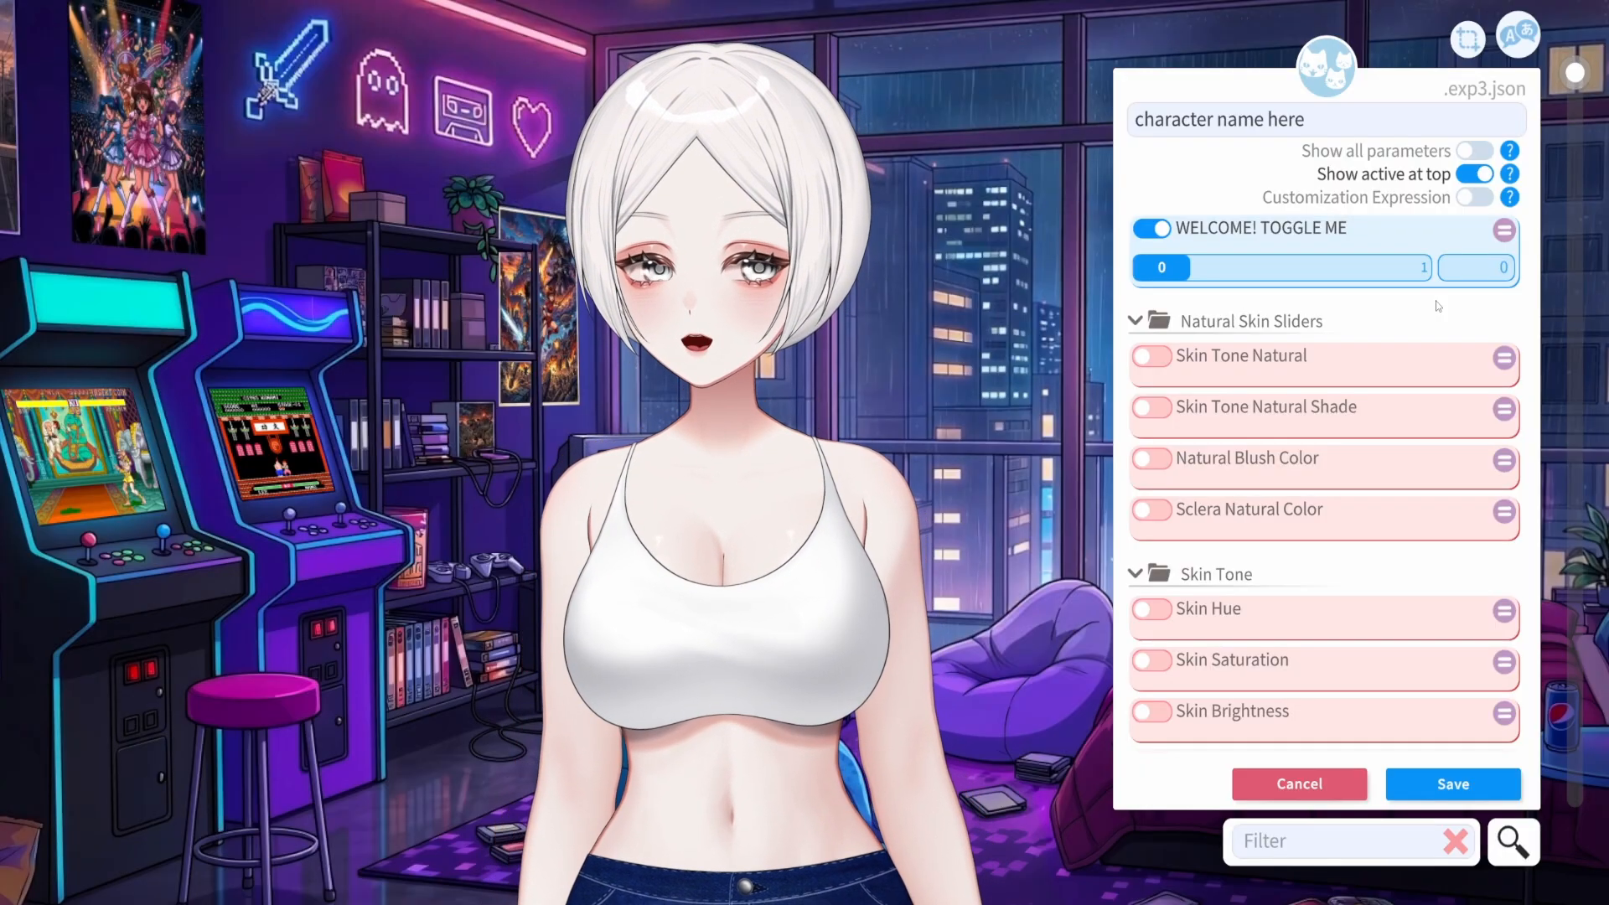
Try Skin Tone Natural at about 3.59 along with the Skin Tone Natural Shade slider, and switch both parameters off again
{"action": "scroll", "coordinate": [1237, 383], "scroll_direction": "down", "scroll_amount": 2}
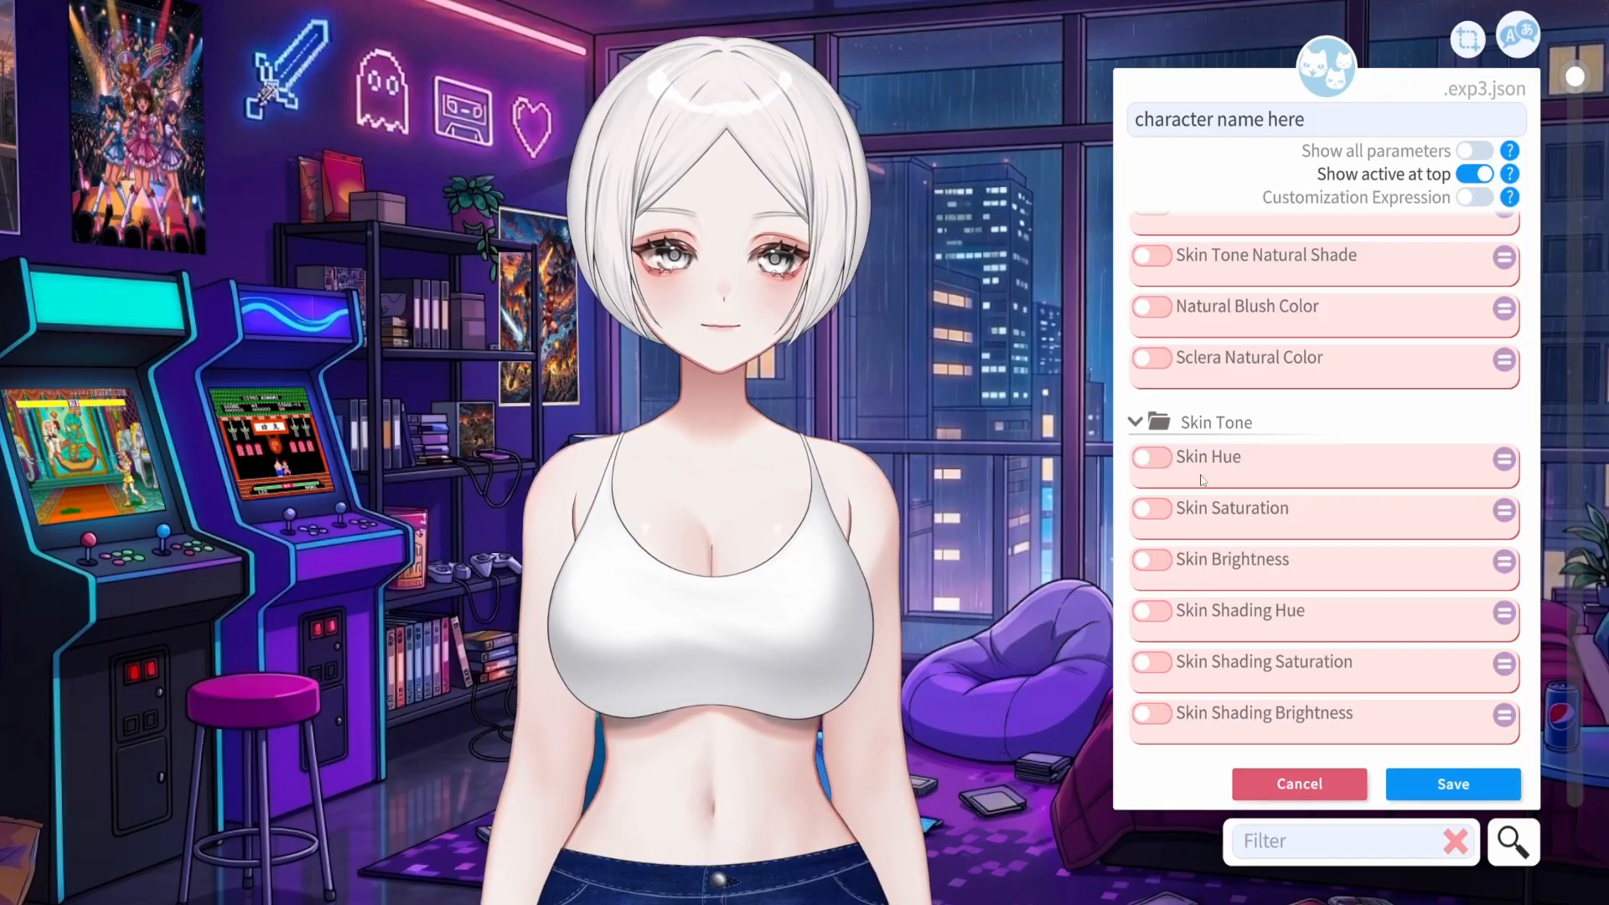
{"action": "scroll", "coordinate": [1237, 384], "scroll_direction": "up", "scroll_amount": 2}
{"action": "left_click", "coordinate": [1154, 364]}
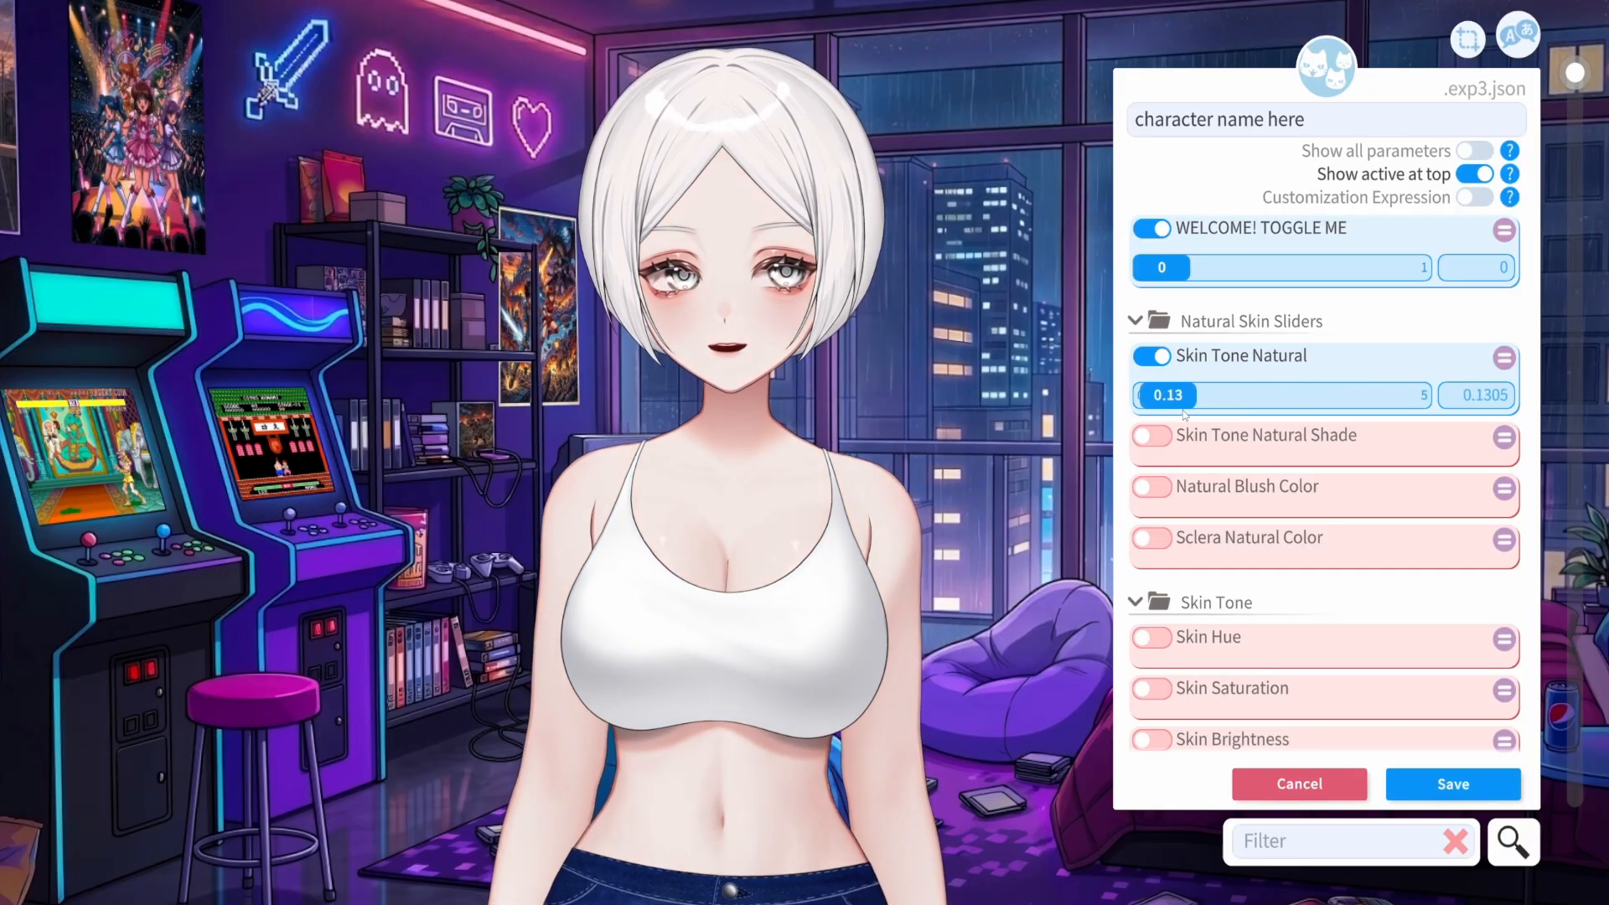
{"action": "left_click_drag", "start_coordinate": [1203, 410], "coordinate": [1349, 408]}
{"action": "left_click", "coordinate": [1153, 437]}
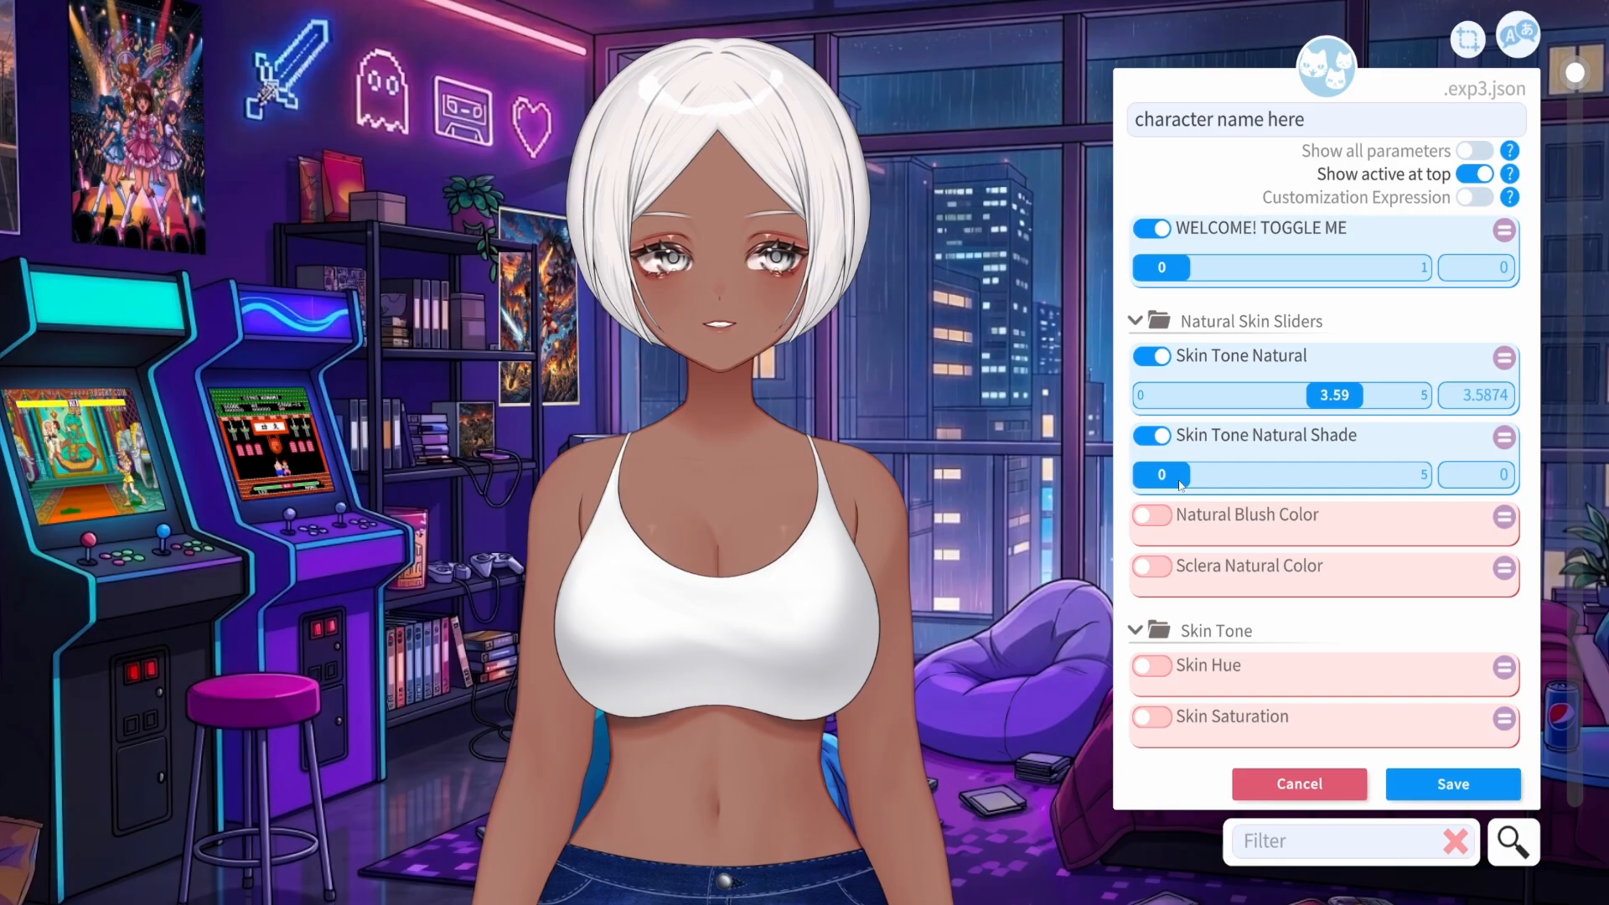
{"action": "left_click_drag", "start_coordinate": [1362, 466], "coordinate": [1159, 476]}
{"action": "left_click", "coordinate": [1152, 359]}
{"action": "left_click", "coordinate": [1162, 410]}
Look through the skin, face and eye sliders, filter the parameters for "eye", and leave the Expression Editor without saving the expression
{"action": "scroll", "coordinate": [1241, 354], "scroll_direction": "down", "scroll_amount": 3}
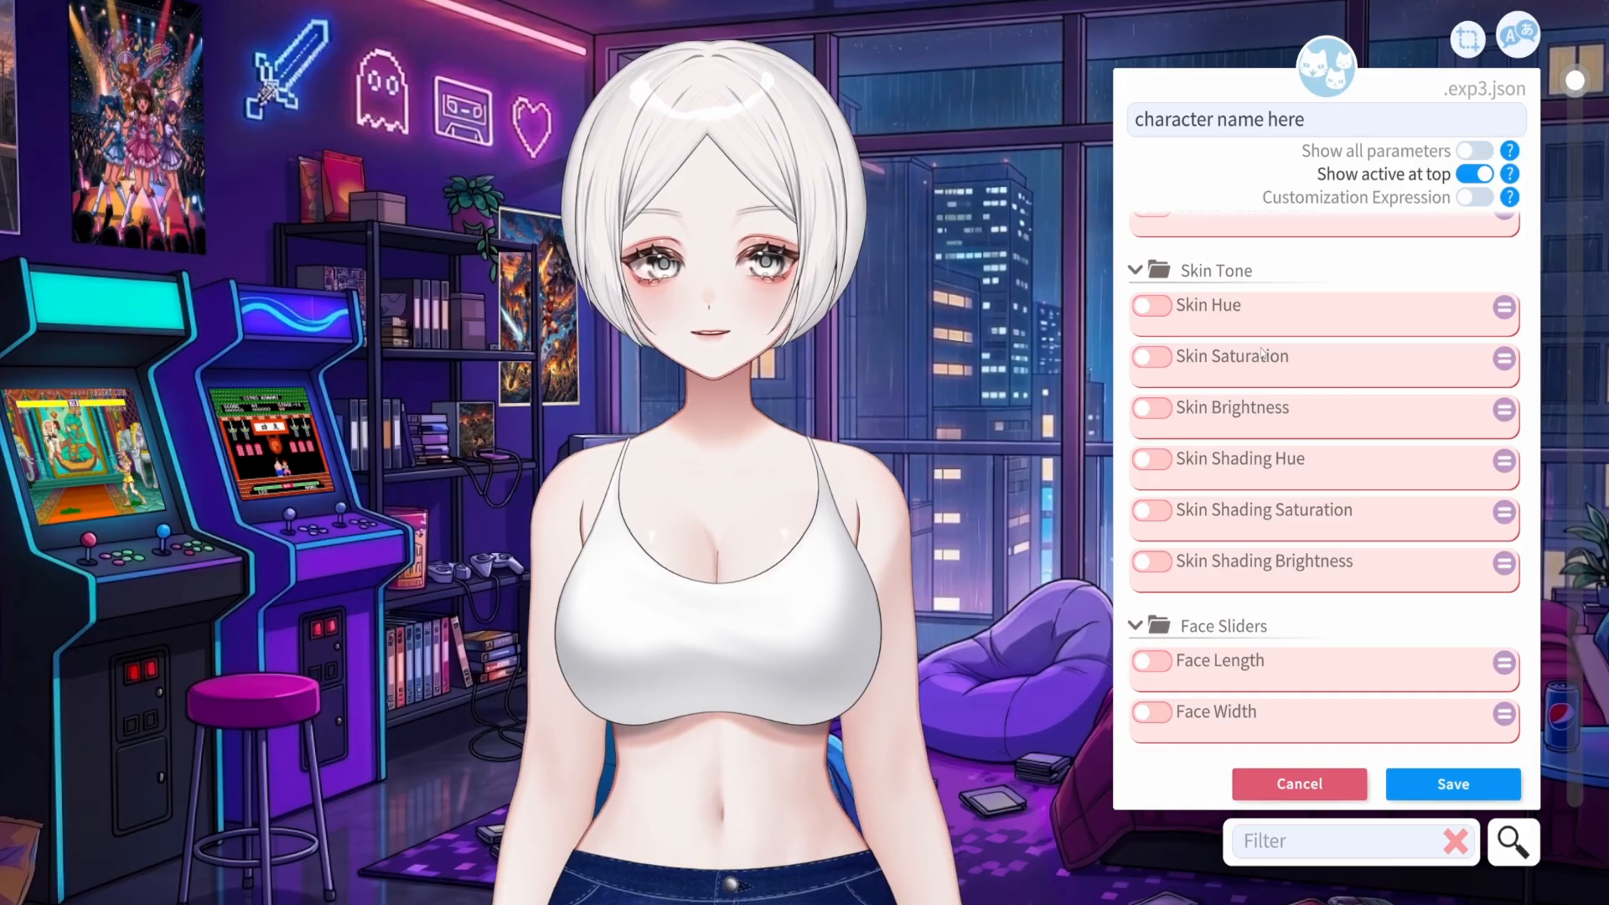
{"action": "scroll", "coordinate": [1284, 372], "scroll_direction": "down", "scroll_amount": 6}
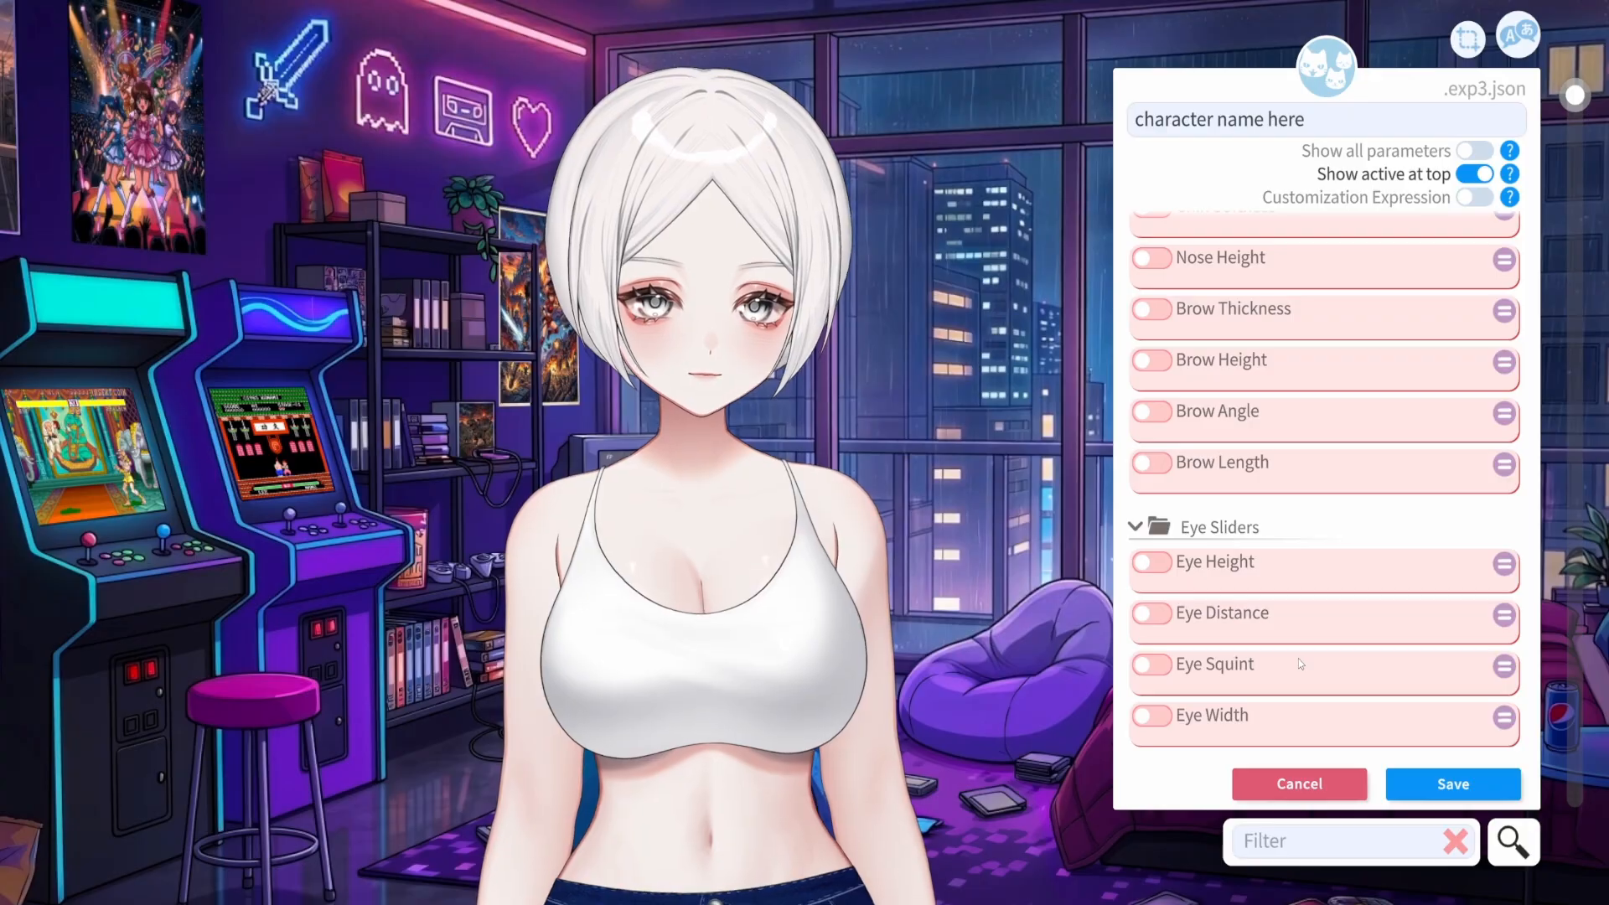
{"action": "scroll", "coordinate": [1295, 389], "scroll_direction": "down", "scroll_amount": 5}
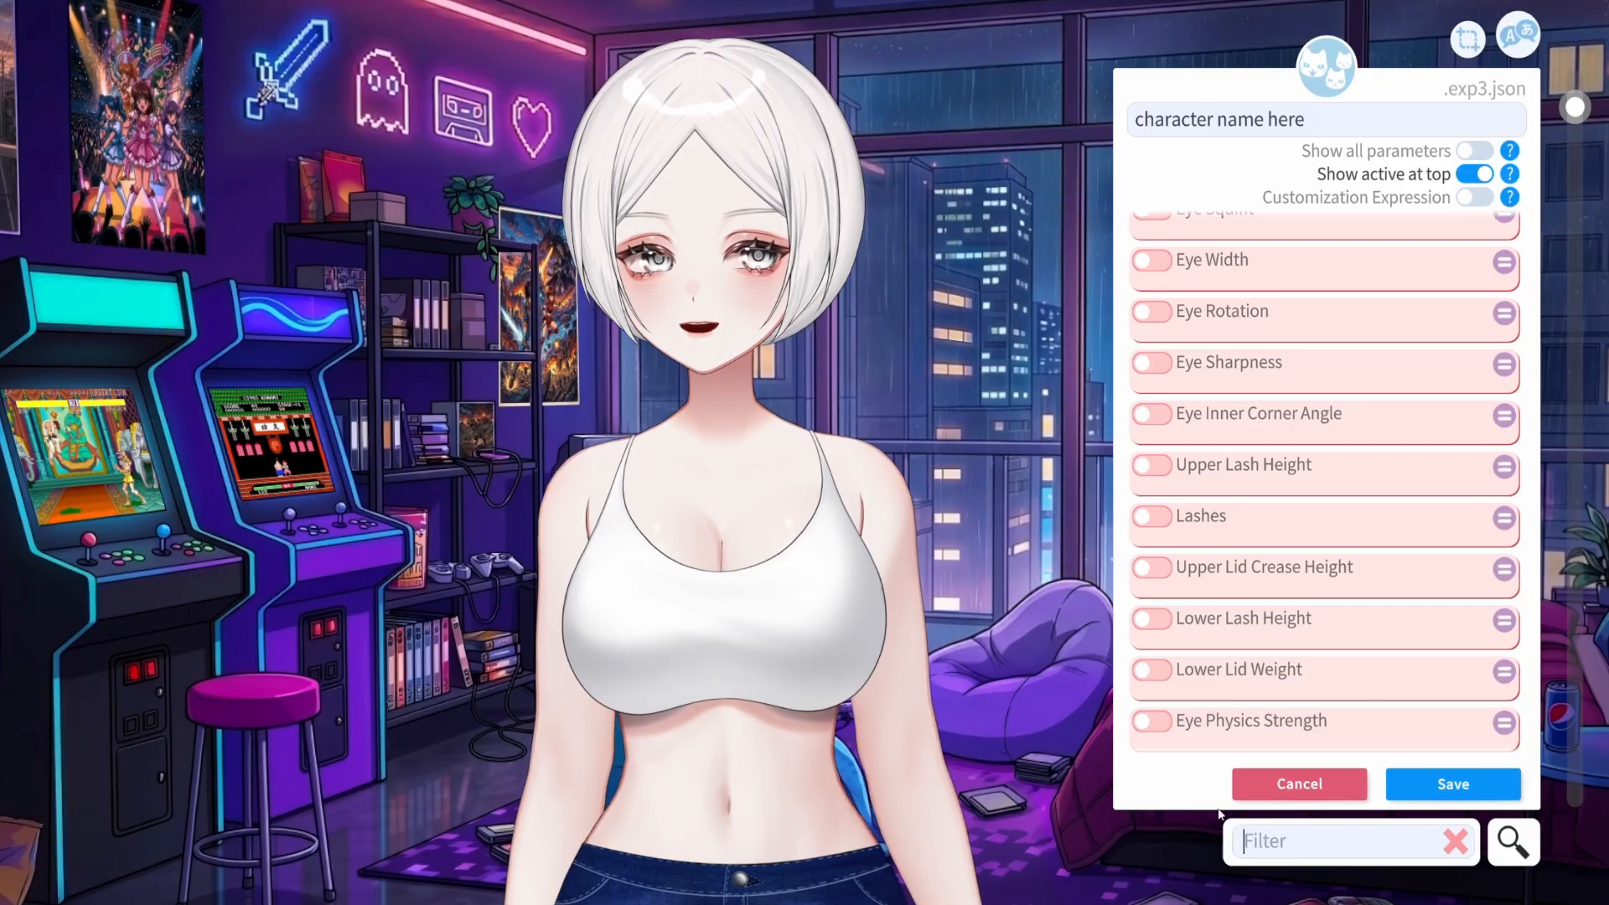
{"action": "type", "text": "eye"}
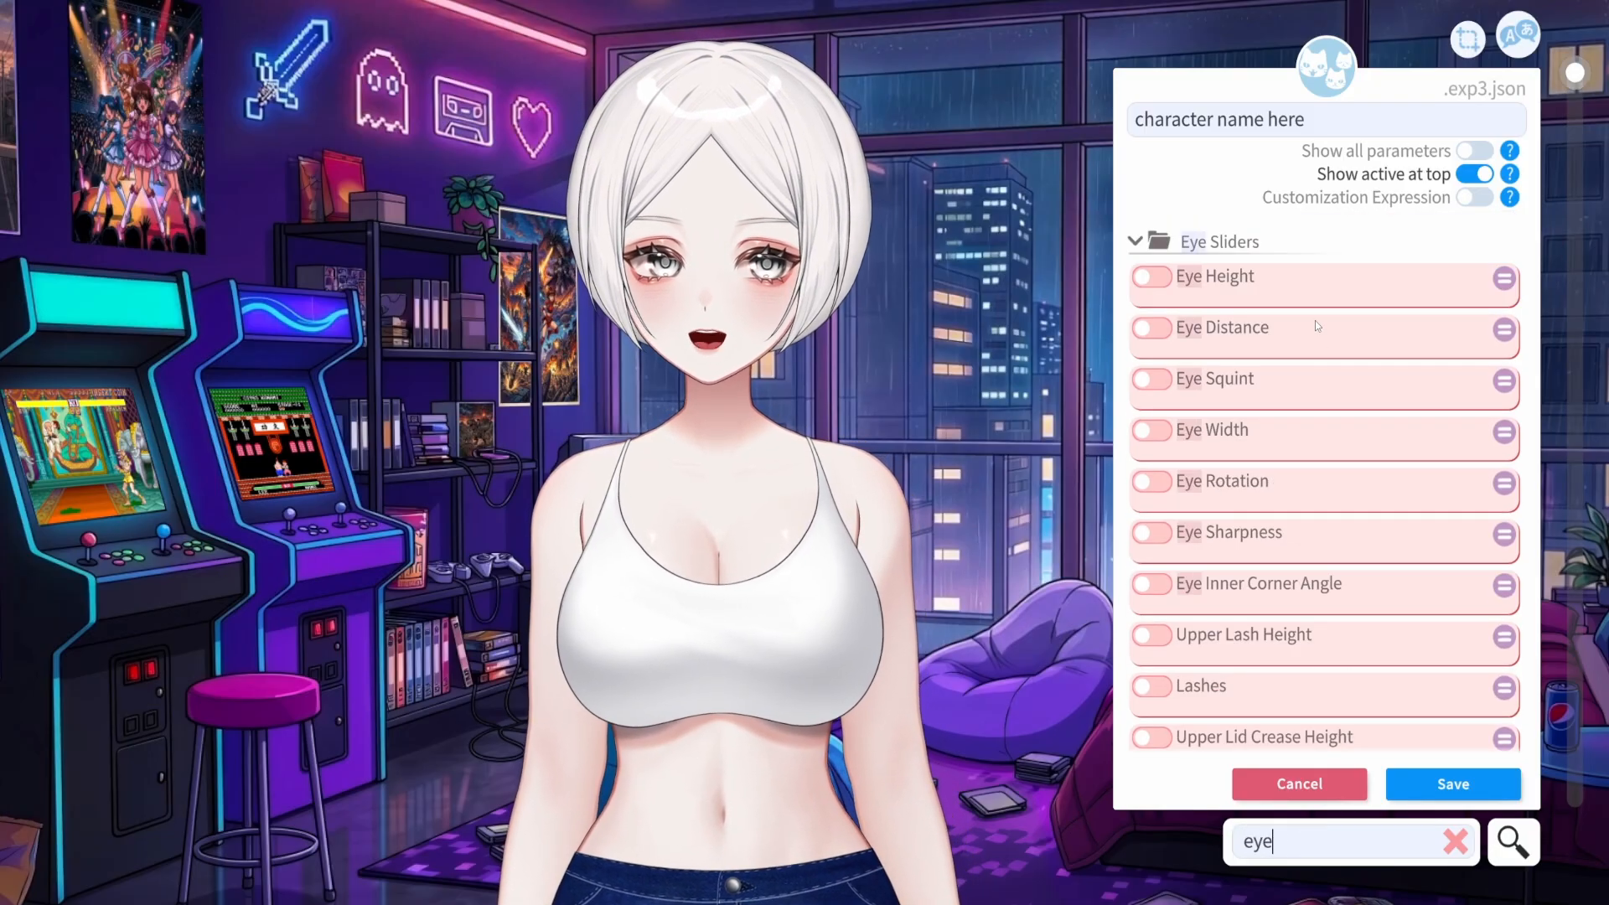
{"action": "scroll", "coordinate": [1315, 323], "scroll_direction": "down", "scroll_amount": 3}
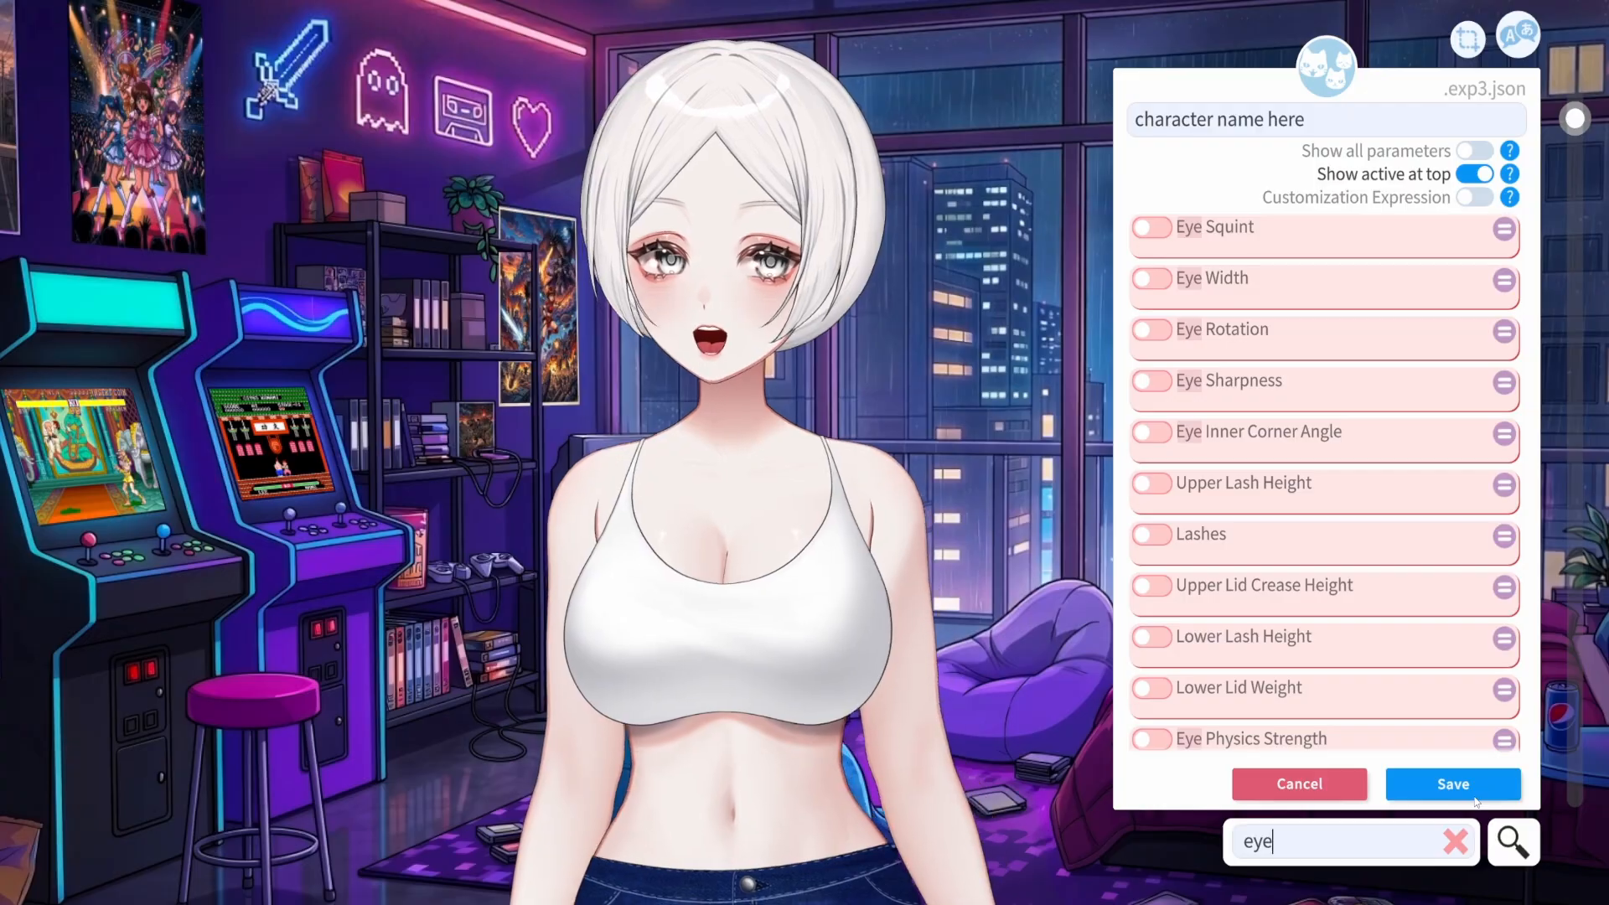
{"action": "left_click", "coordinate": [1295, 790]}
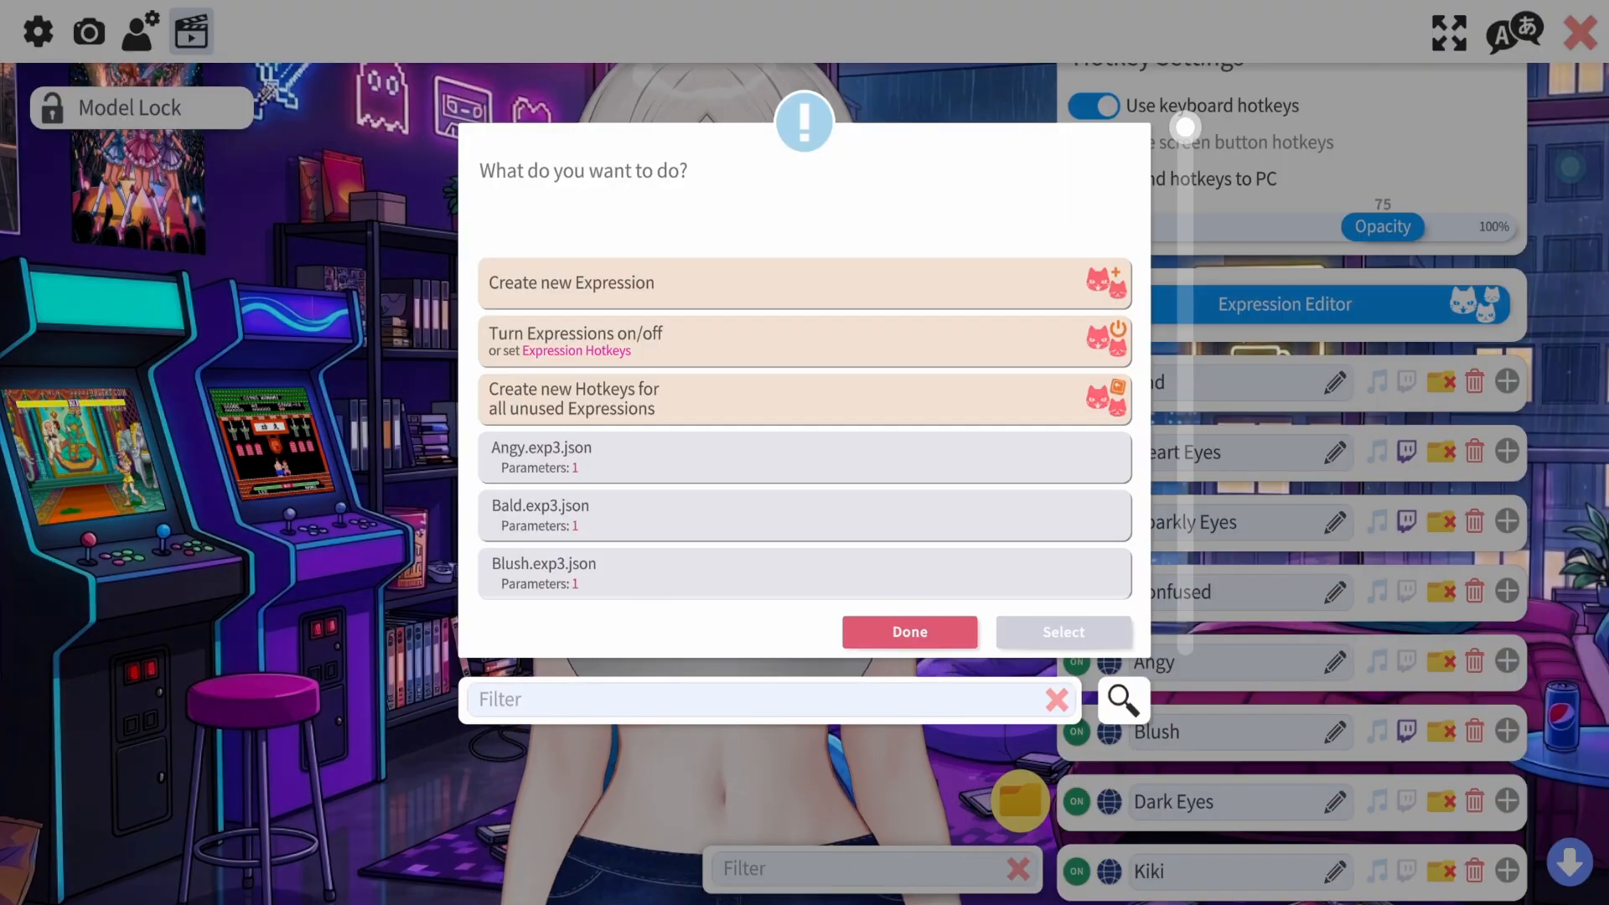
{"action": "left_click", "coordinate": [844, 639]}
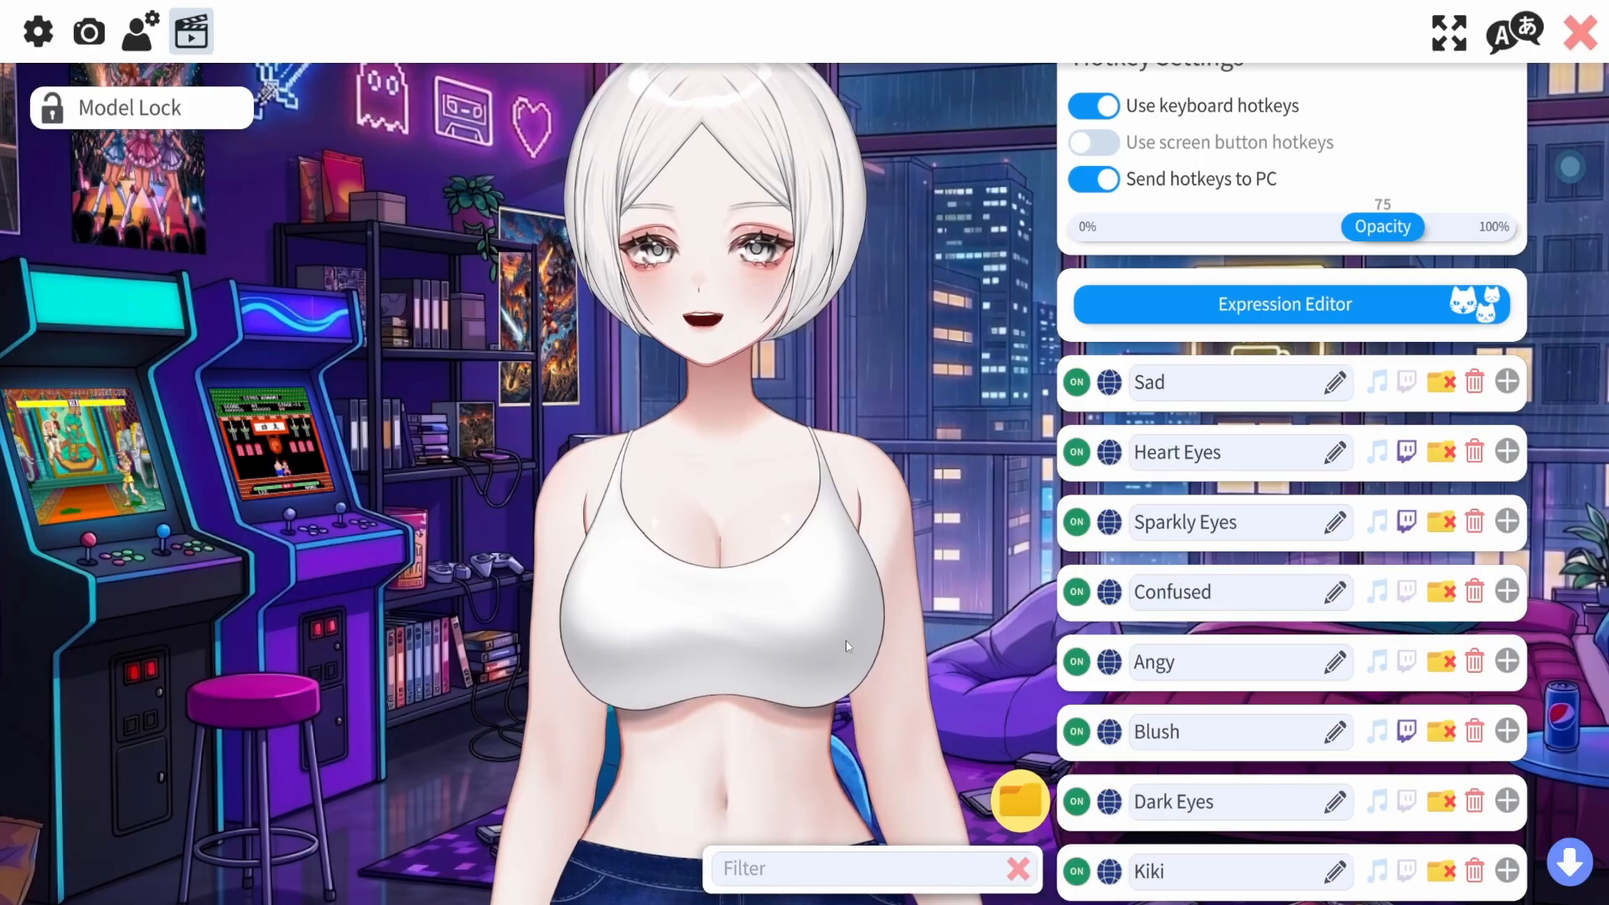
Add a new hotkey at the end of the model's hotkey list, after Glow
{"action": "left_click_drag", "start_coordinate": [1586, 188], "coordinate": [1581, 853]}
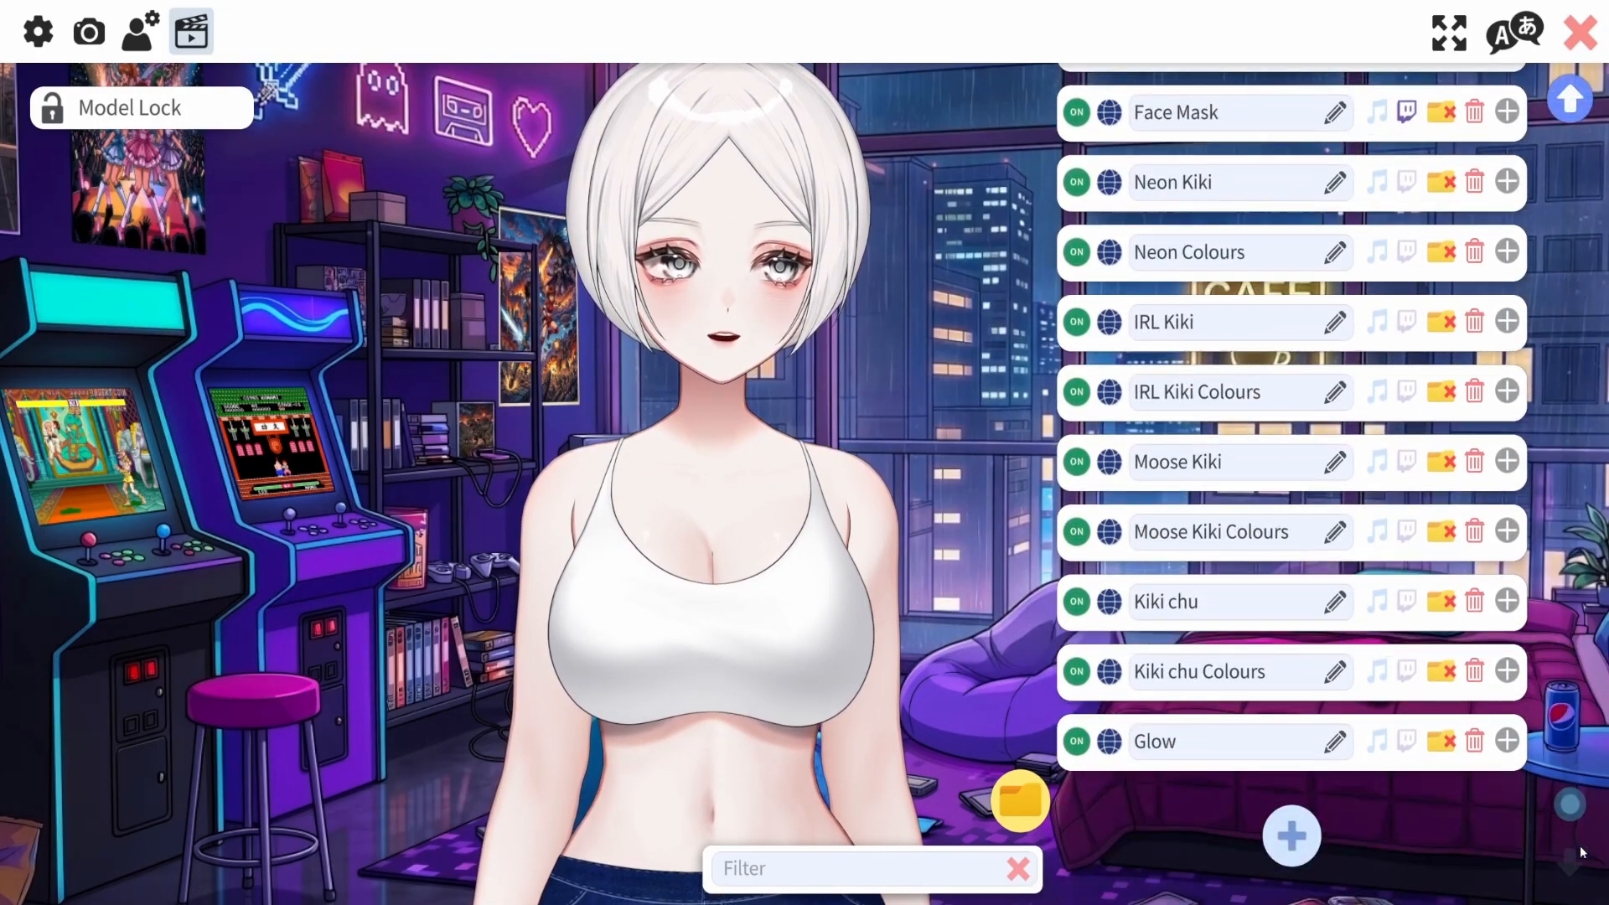
{"action": "left_click", "coordinate": [1292, 836]}
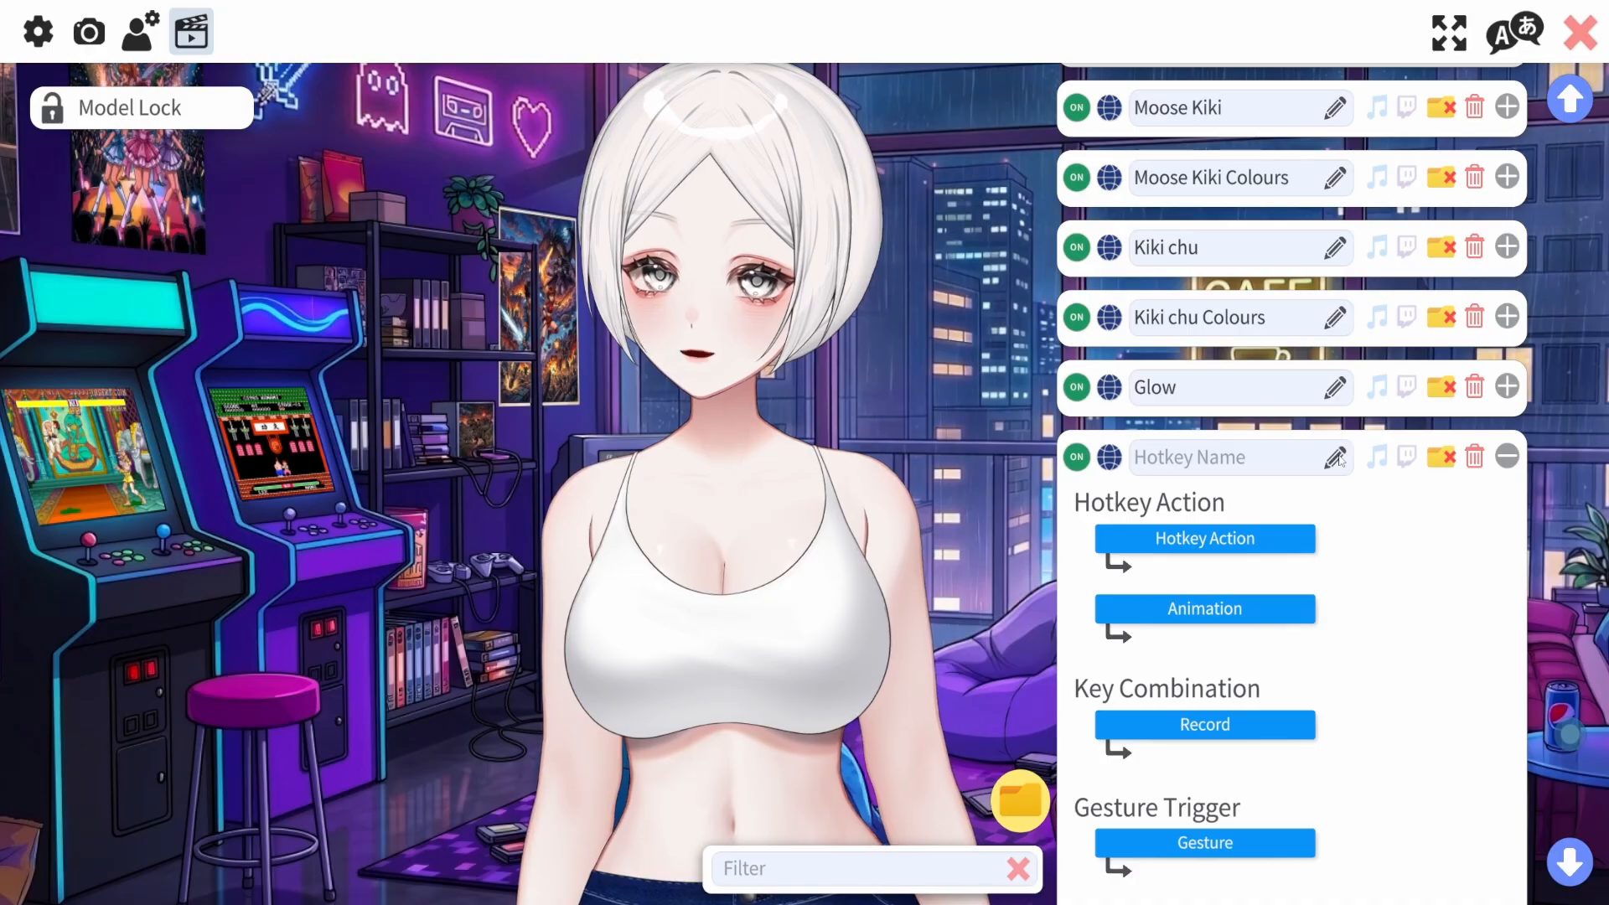
{"action": "left_click", "coordinate": [1339, 459]}
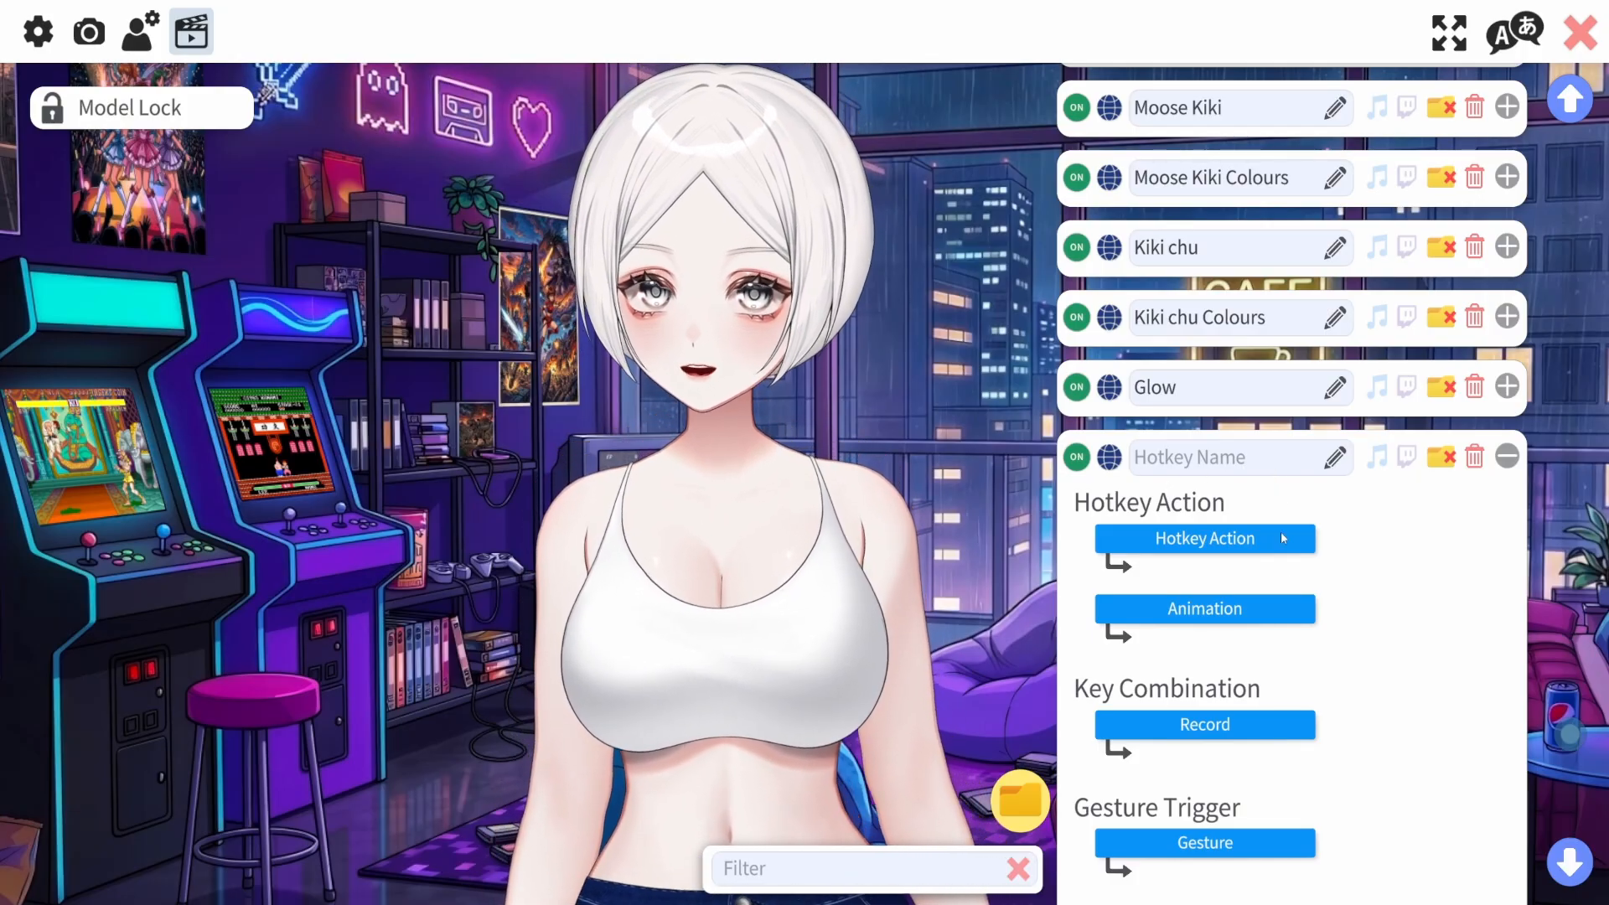
Set the new hotkey's action to Set/Unset Expression (exp3)
{"action": "left_click", "coordinate": [1265, 538]}
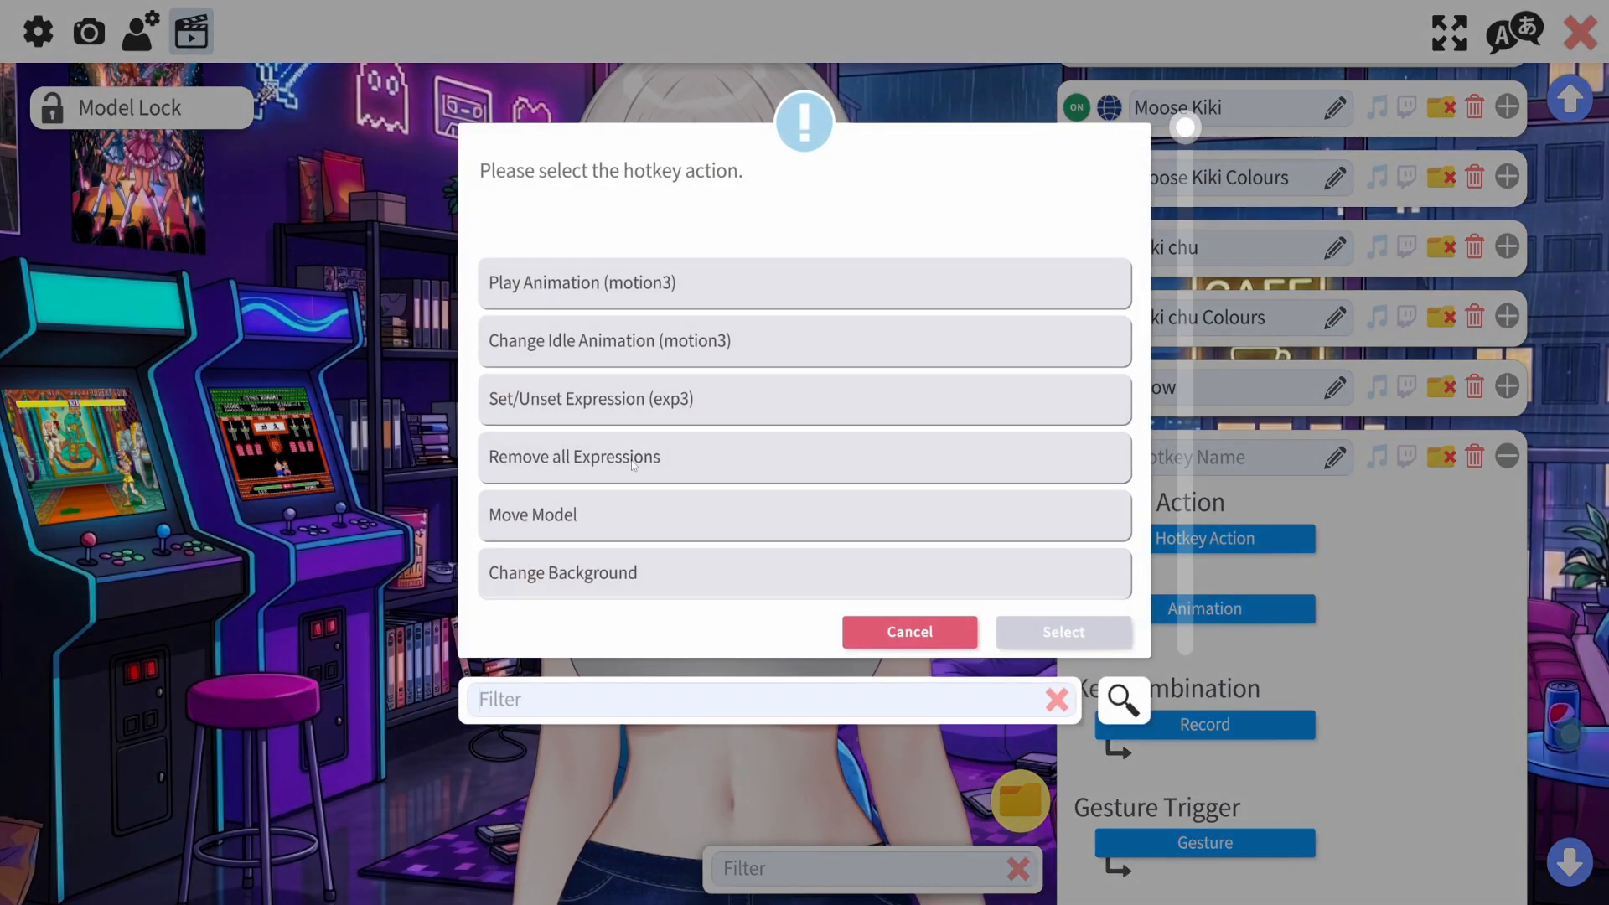
{"action": "left_click", "coordinate": [622, 398]}
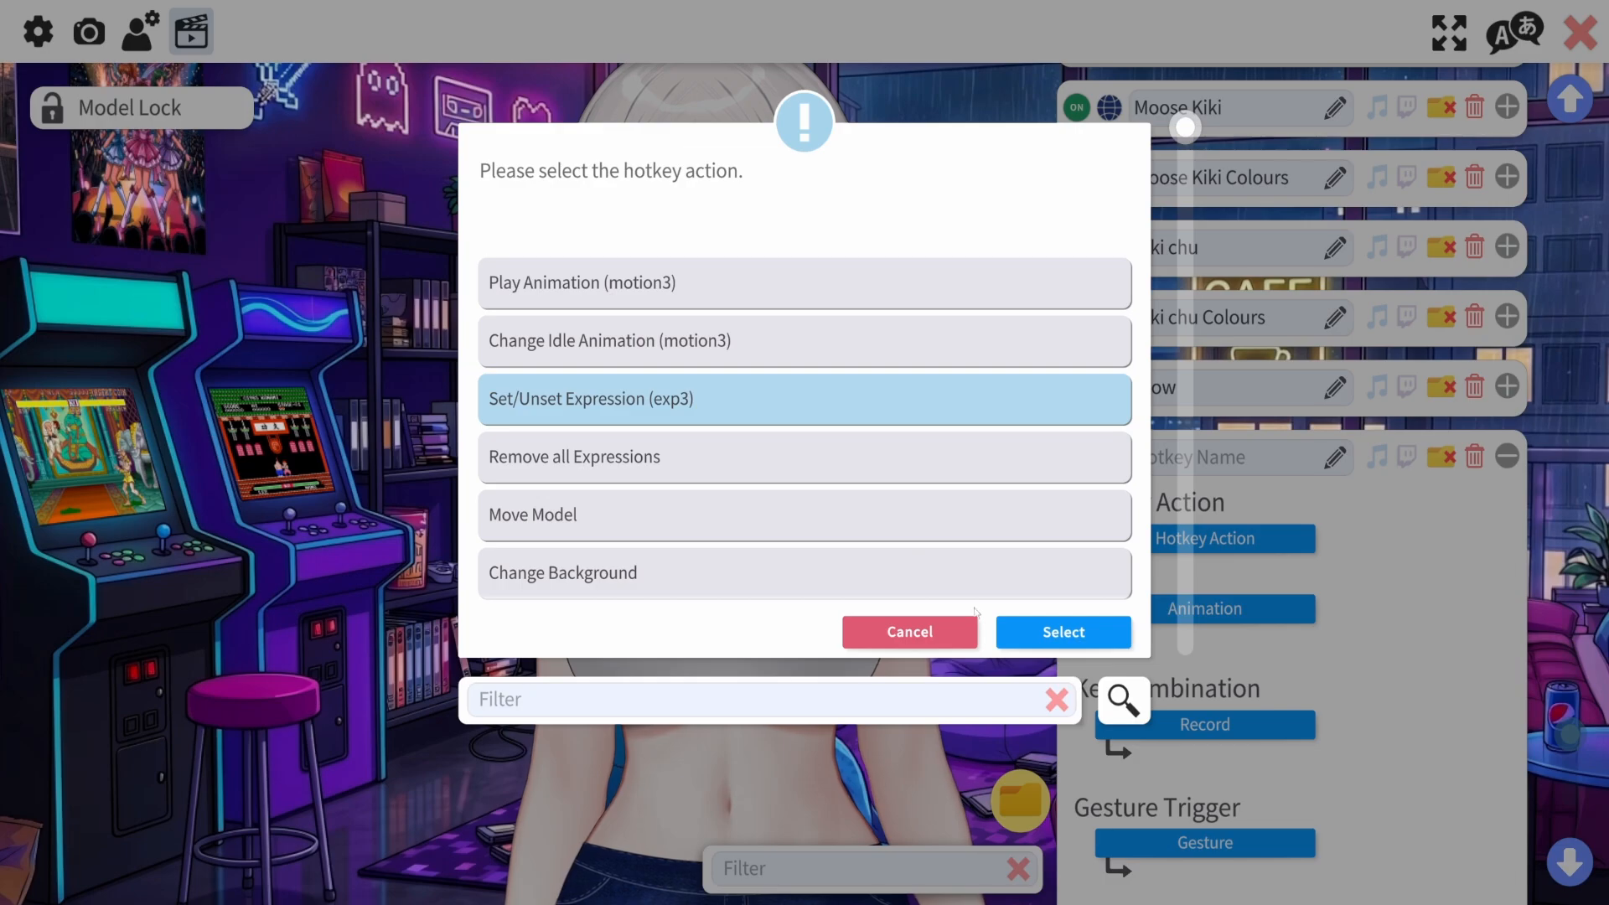
{"action": "left_click", "coordinate": [1063, 632]}
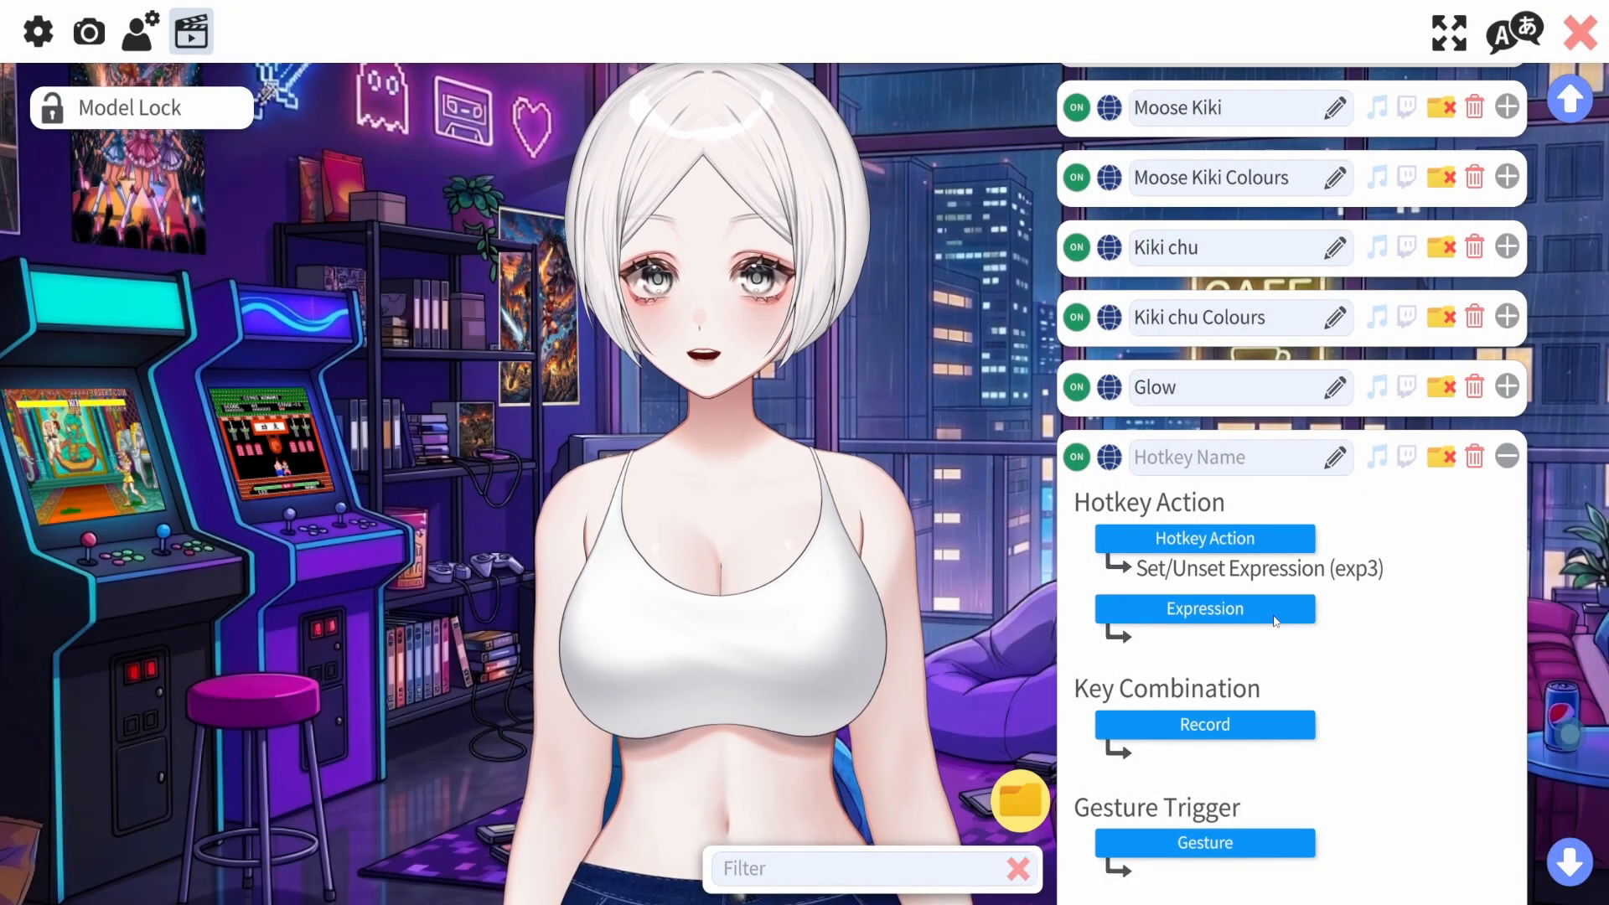
Look through the expression files available for the new hotkey without choosing one, and collapse the hotkey's settings
{"action": "left_click", "coordinate": [1275, 621]}
{"action": "scroll", "coordinate": [662, 467], "scroll_direction": "down", "scroll_amount": 3}
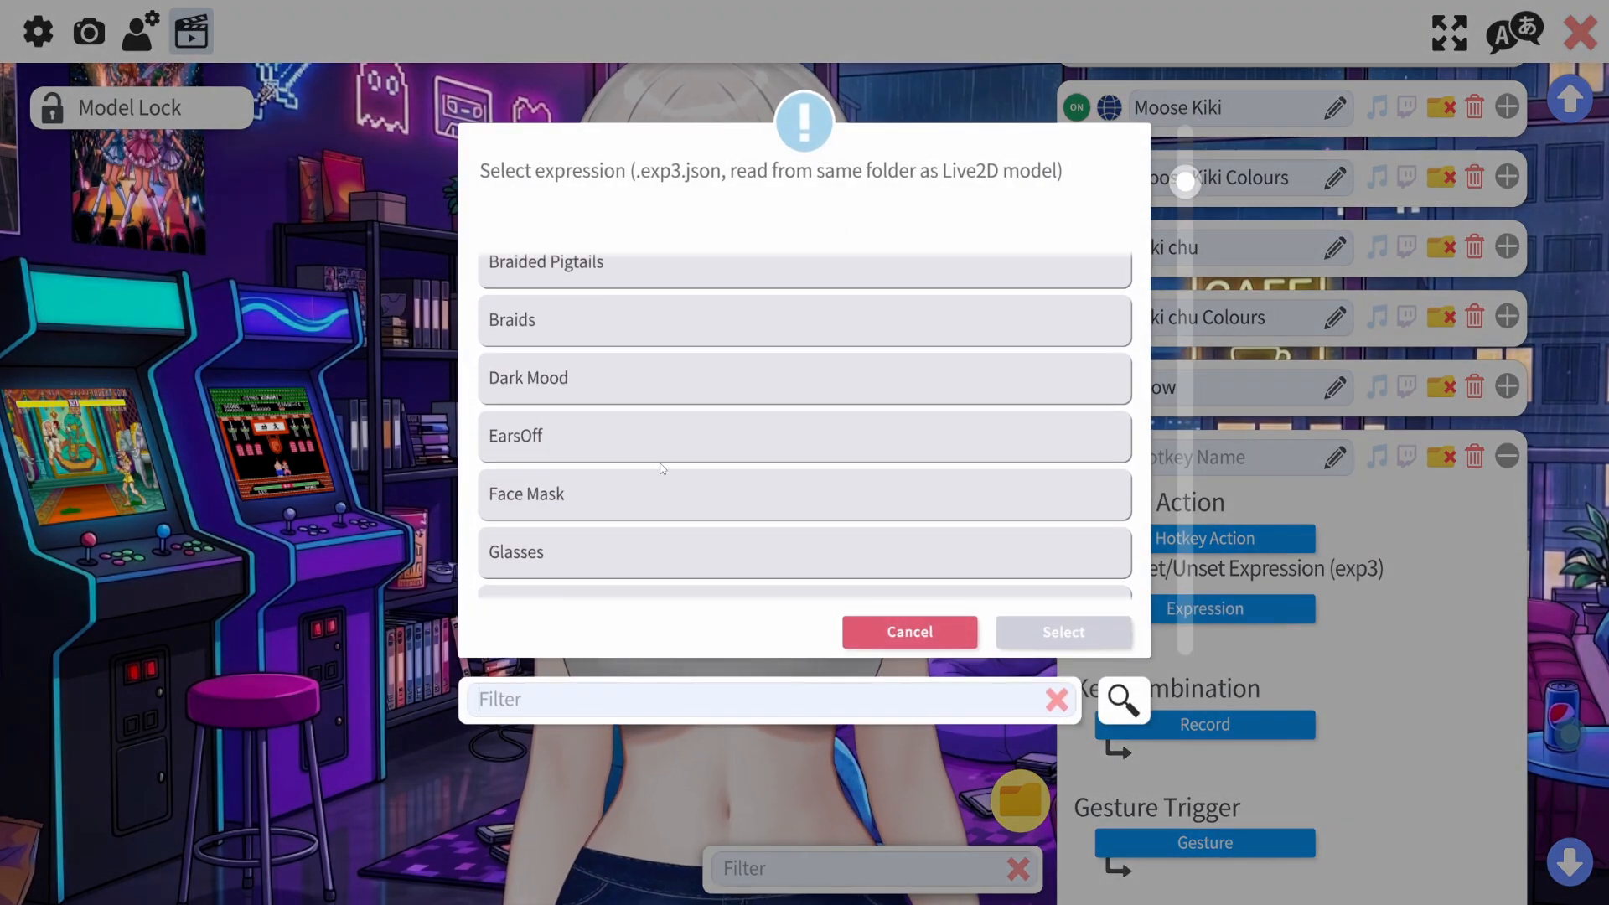
{"action": "scroll", "coordinate": [662, 468], "scroll_direction": "down", "scroll_amount": 3}
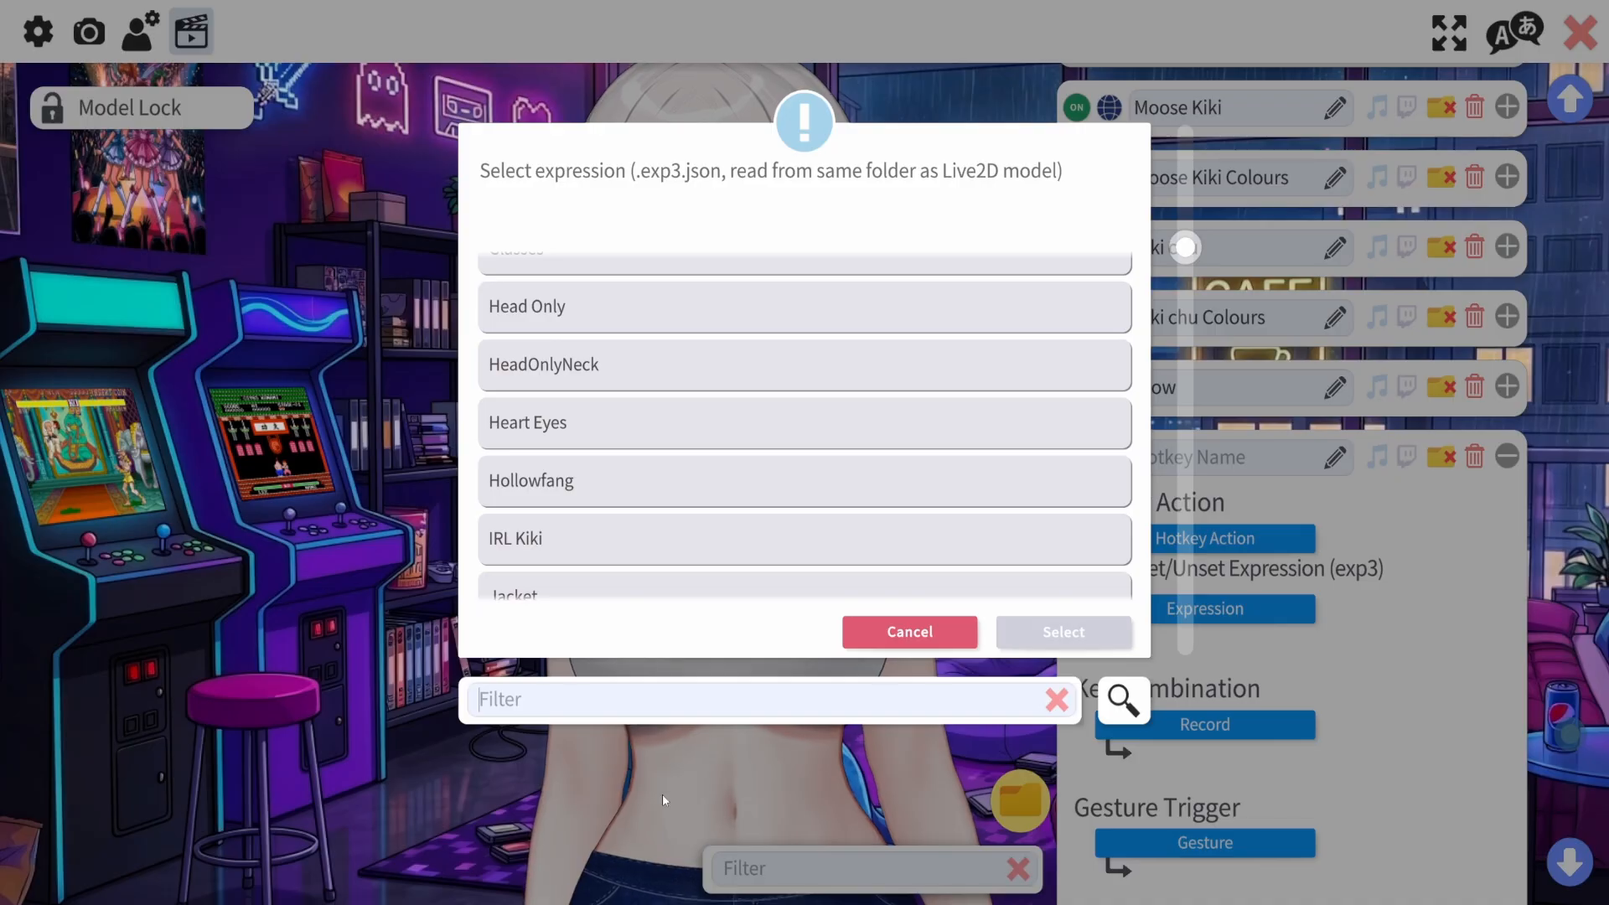
{"action": "scroll", "coordinate": [719, 452], "scroll_direction": "down", "scroll_amount": 5}
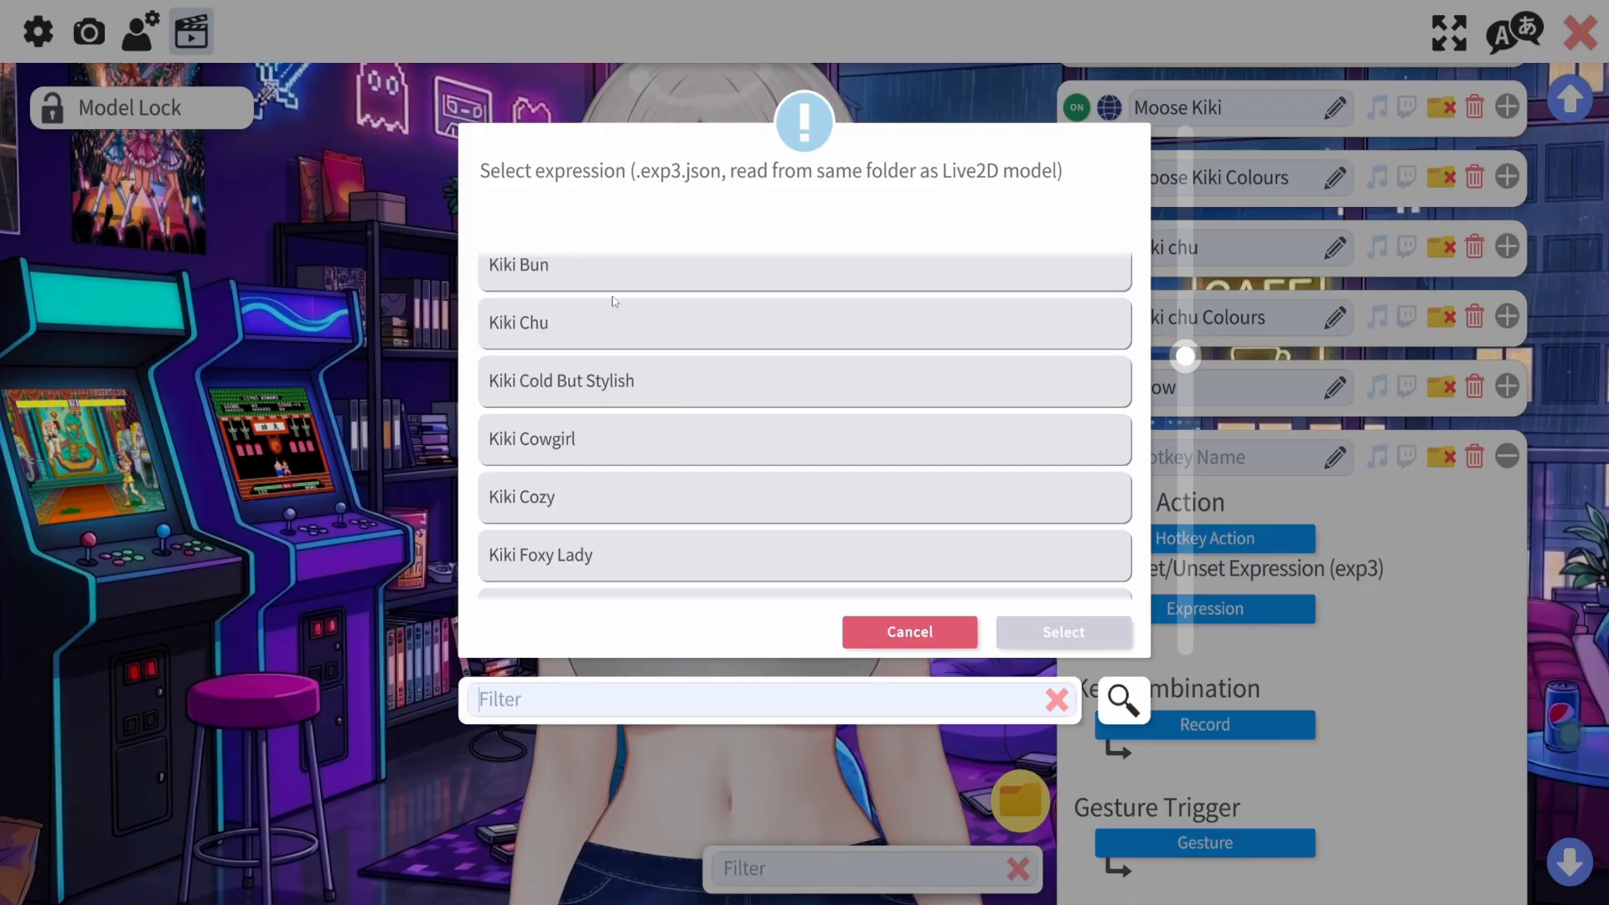
{"action": "scroll", "coordinate": [651, 444], "scroll_direction": "down", "scroll_amount": 8}
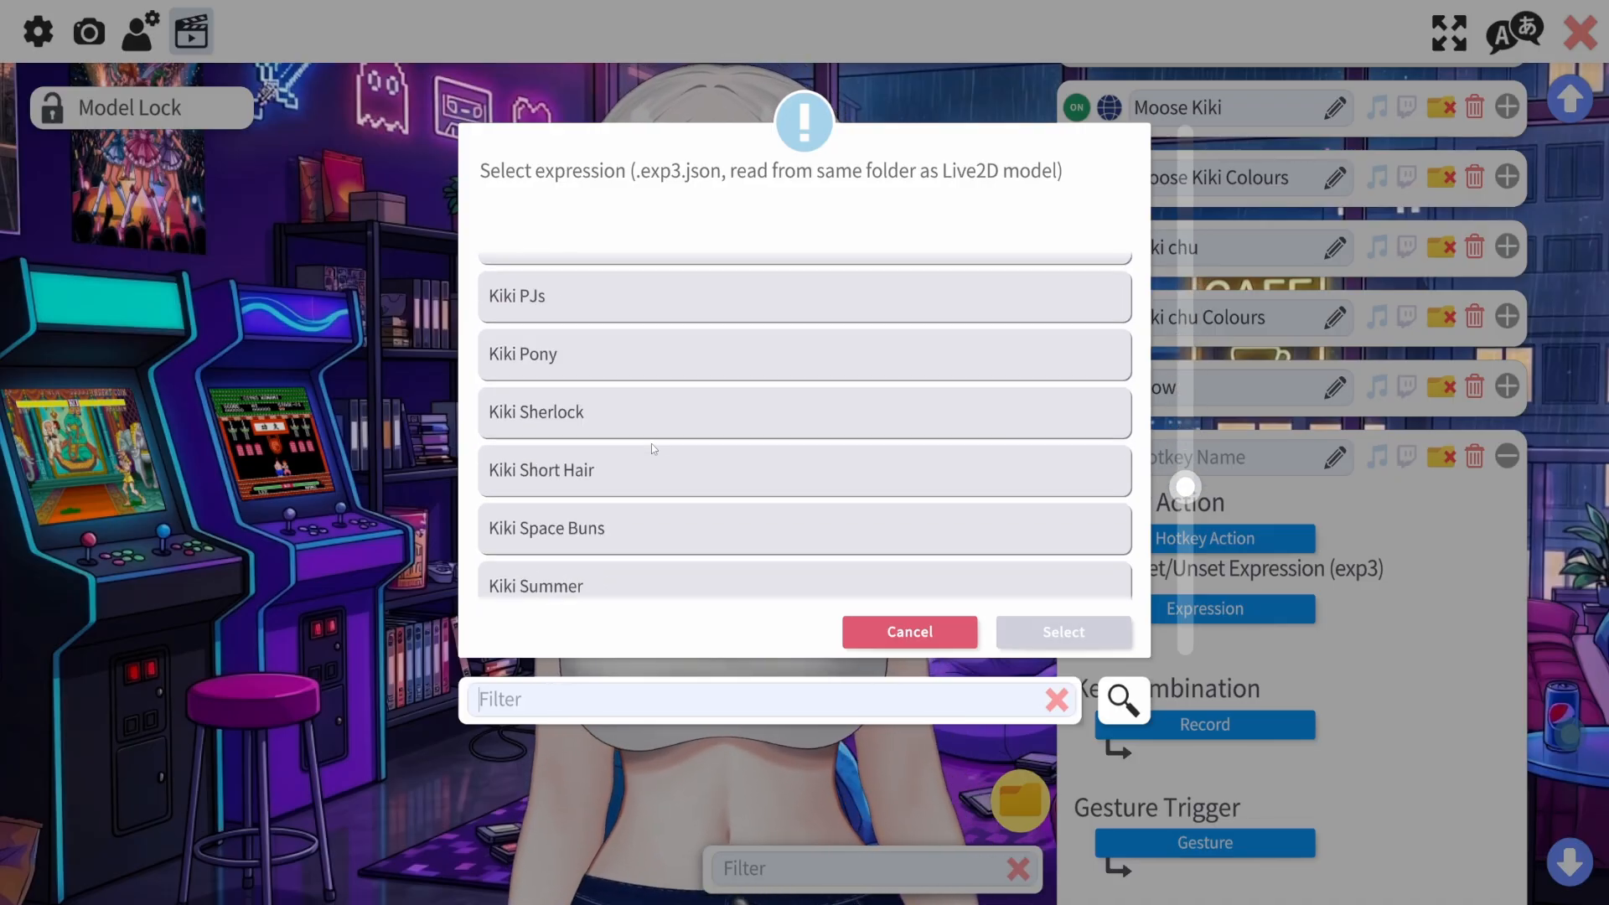
{"action": "scroll", "coordinate": [651, 444], "scroll_direction": "down", "scroll_amount": 5}
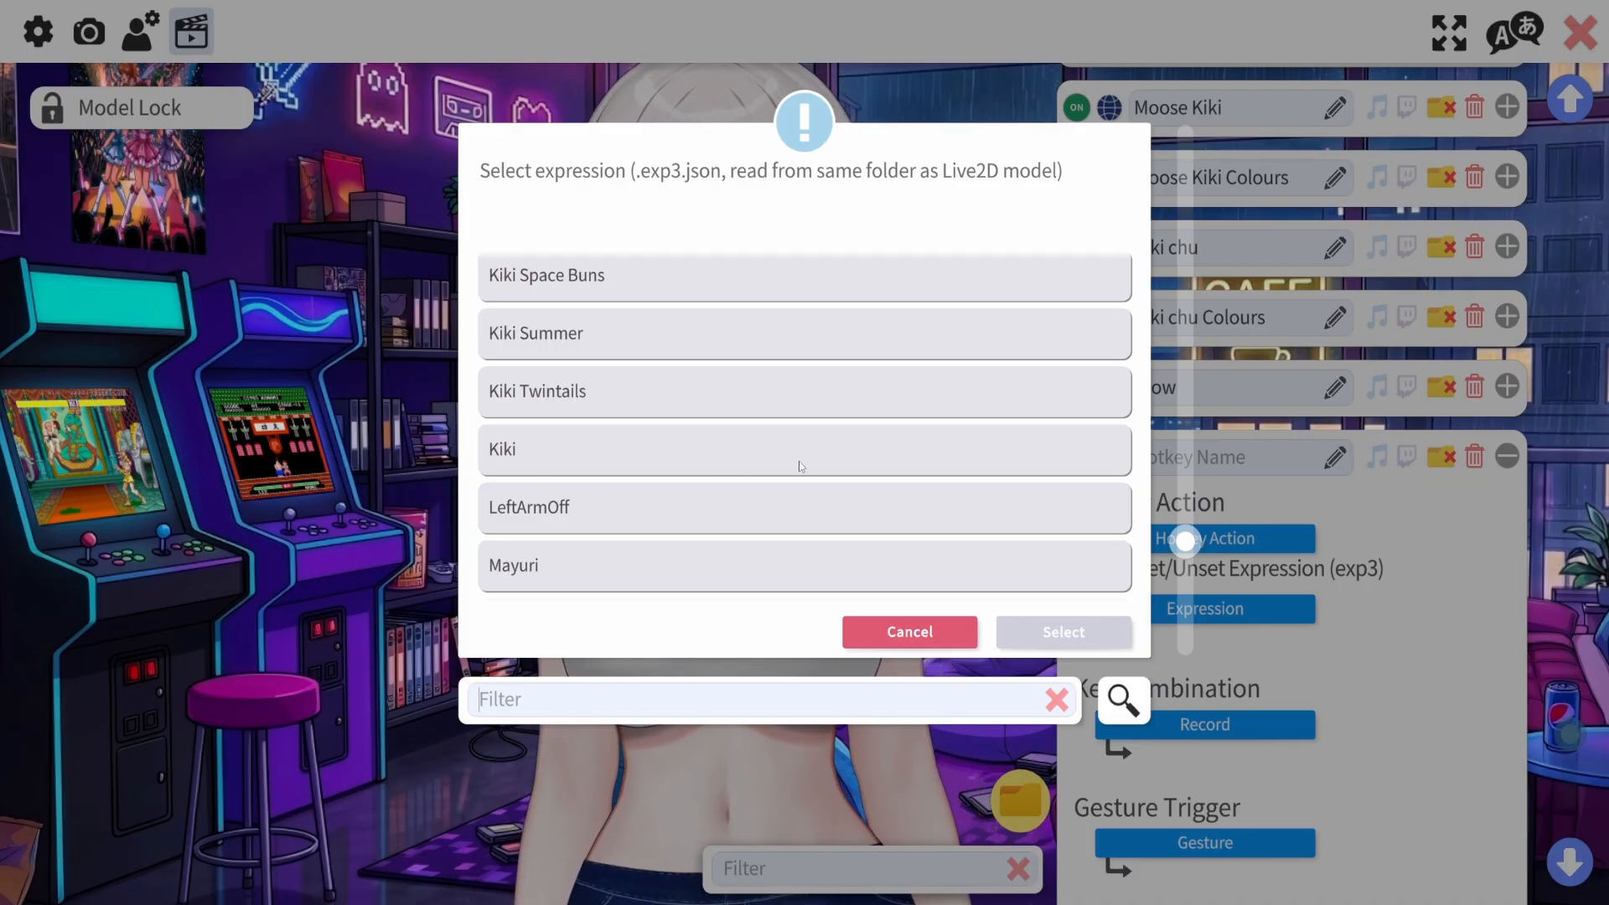
{"action": "left_click", "coordinate": [929, 632]}
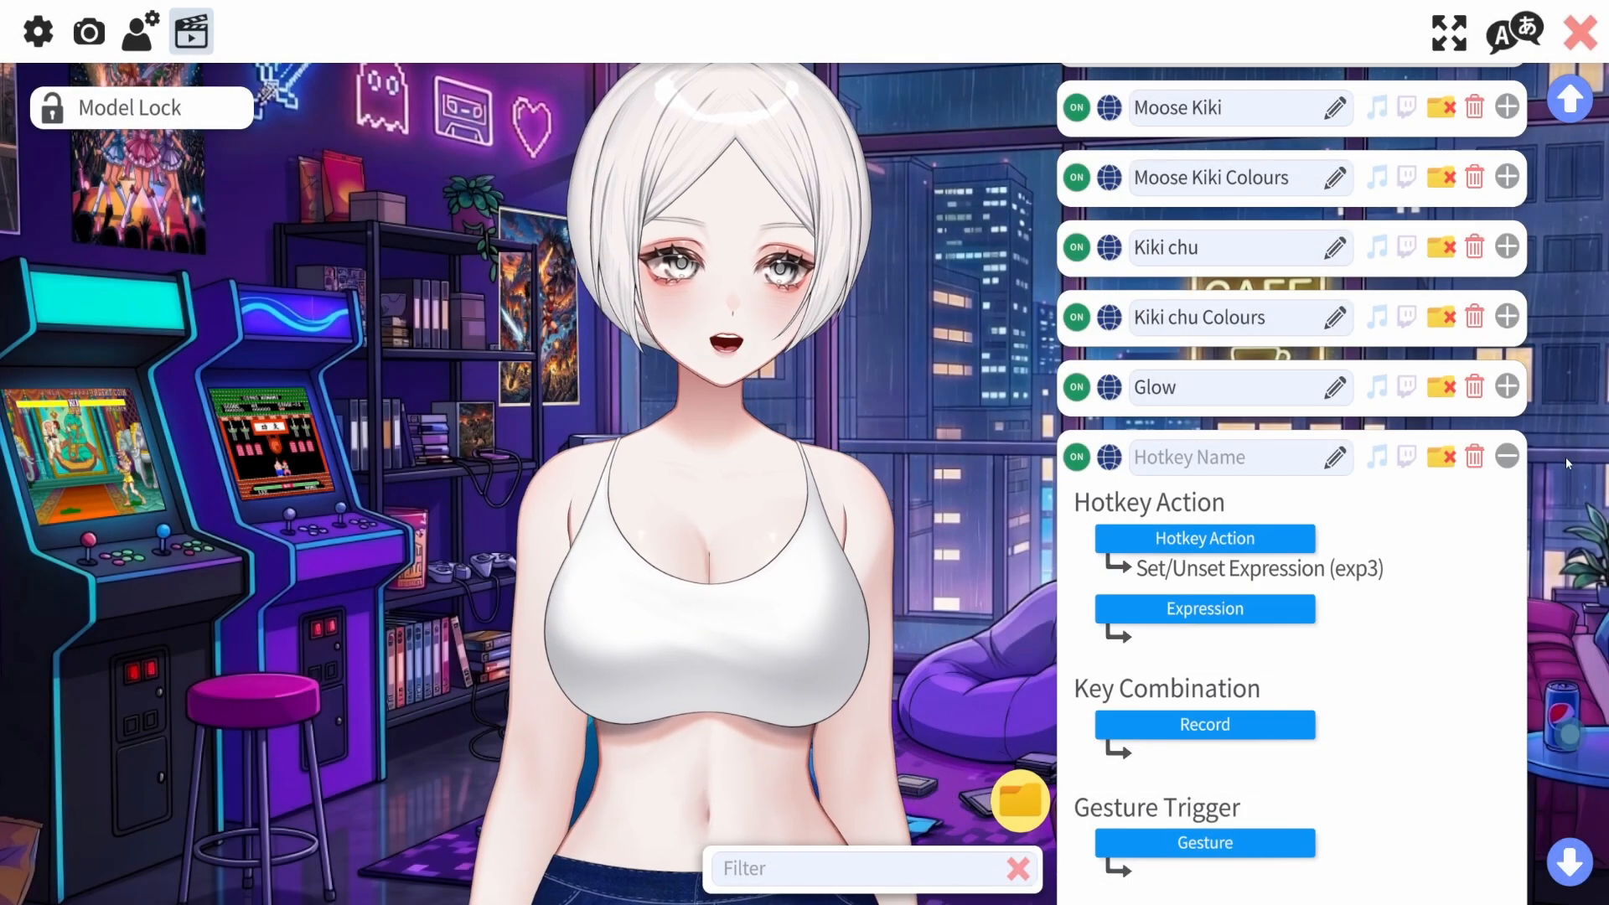
{"action": "left_click", "coordinate": [1507, 456]}
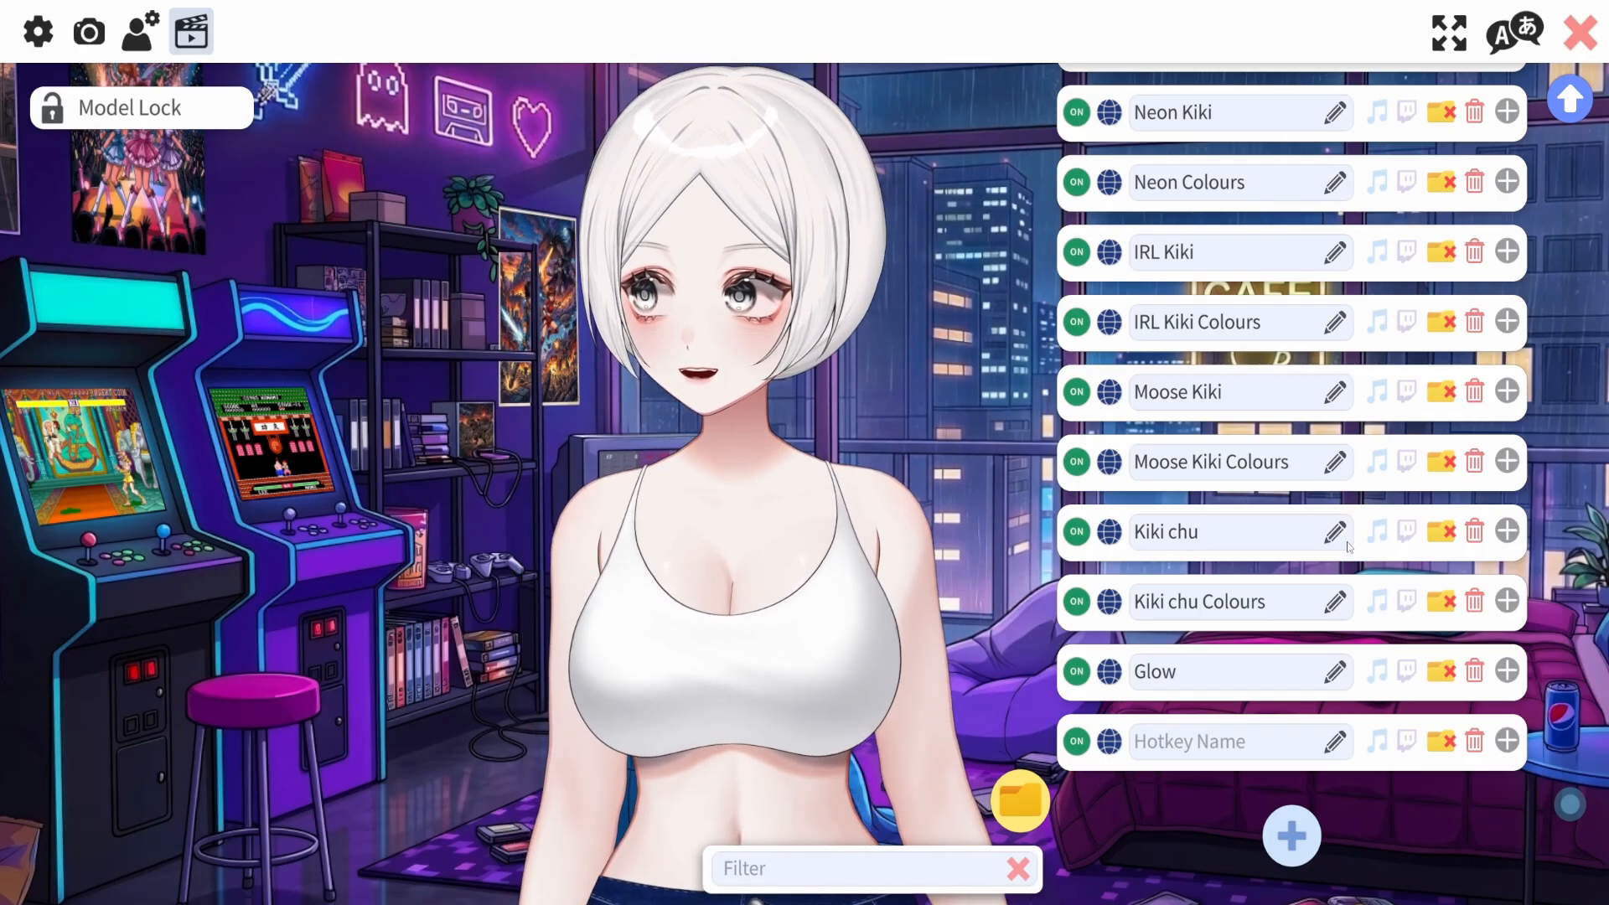
Find the Kiki and Kiki Main hotkeys in the list and examine the action settings of each
{"action": "scroll", "coordinate": [1227, 717], "scroll_direction": "up", "scroll_amount": 12}
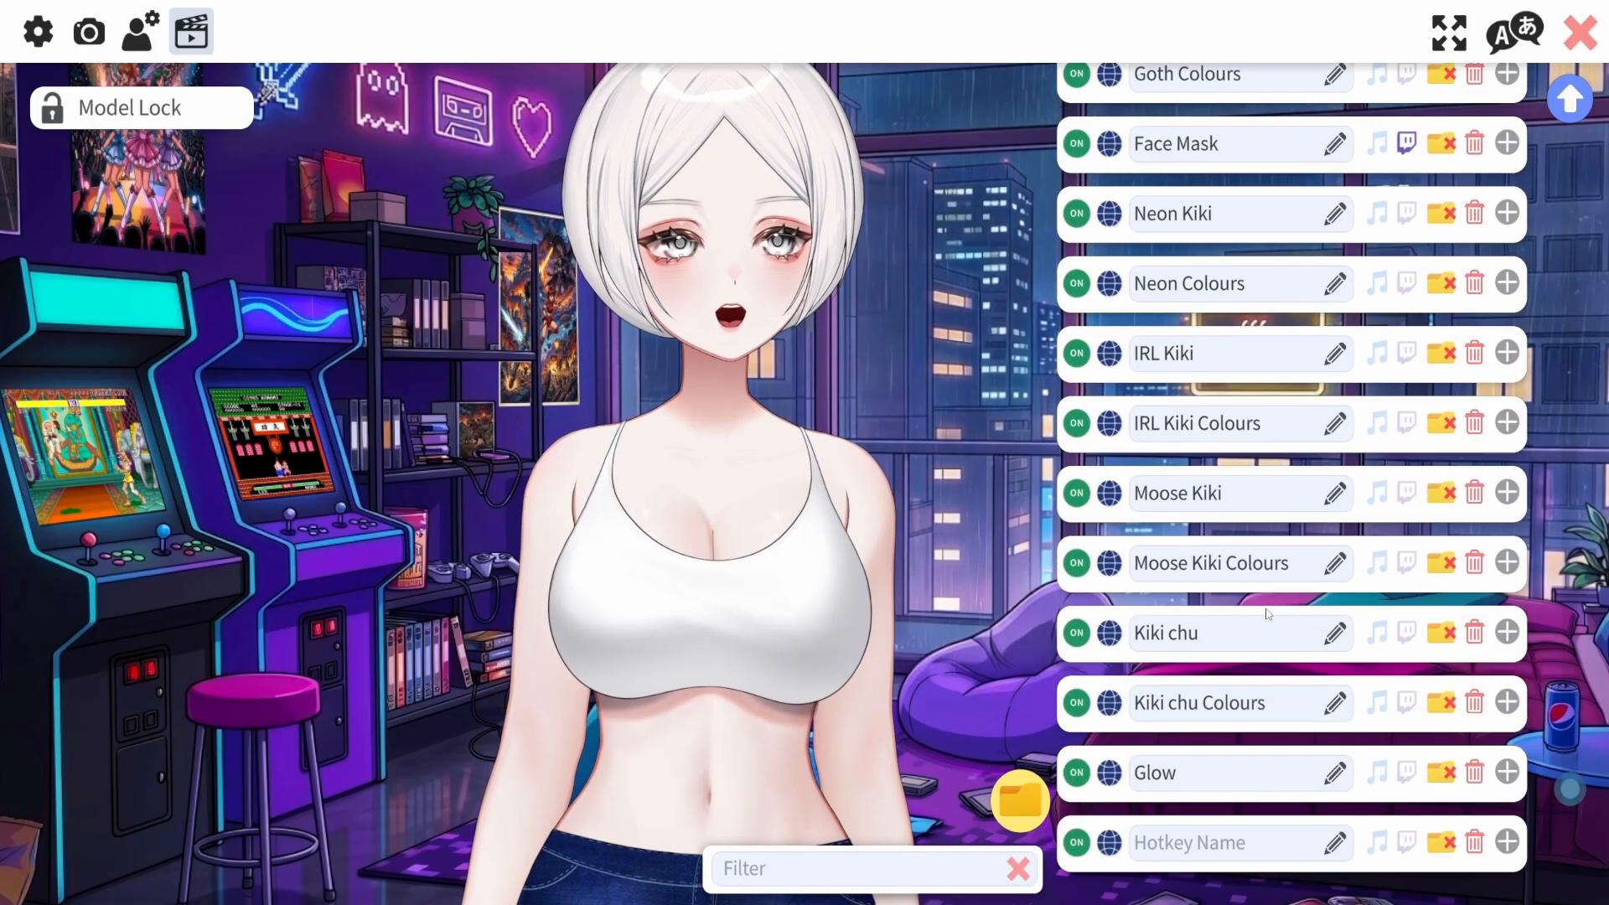
{"action": "scroll", "coordinate": [1267, 614], "scroll_direction": "up", "scroll_amount": 10}
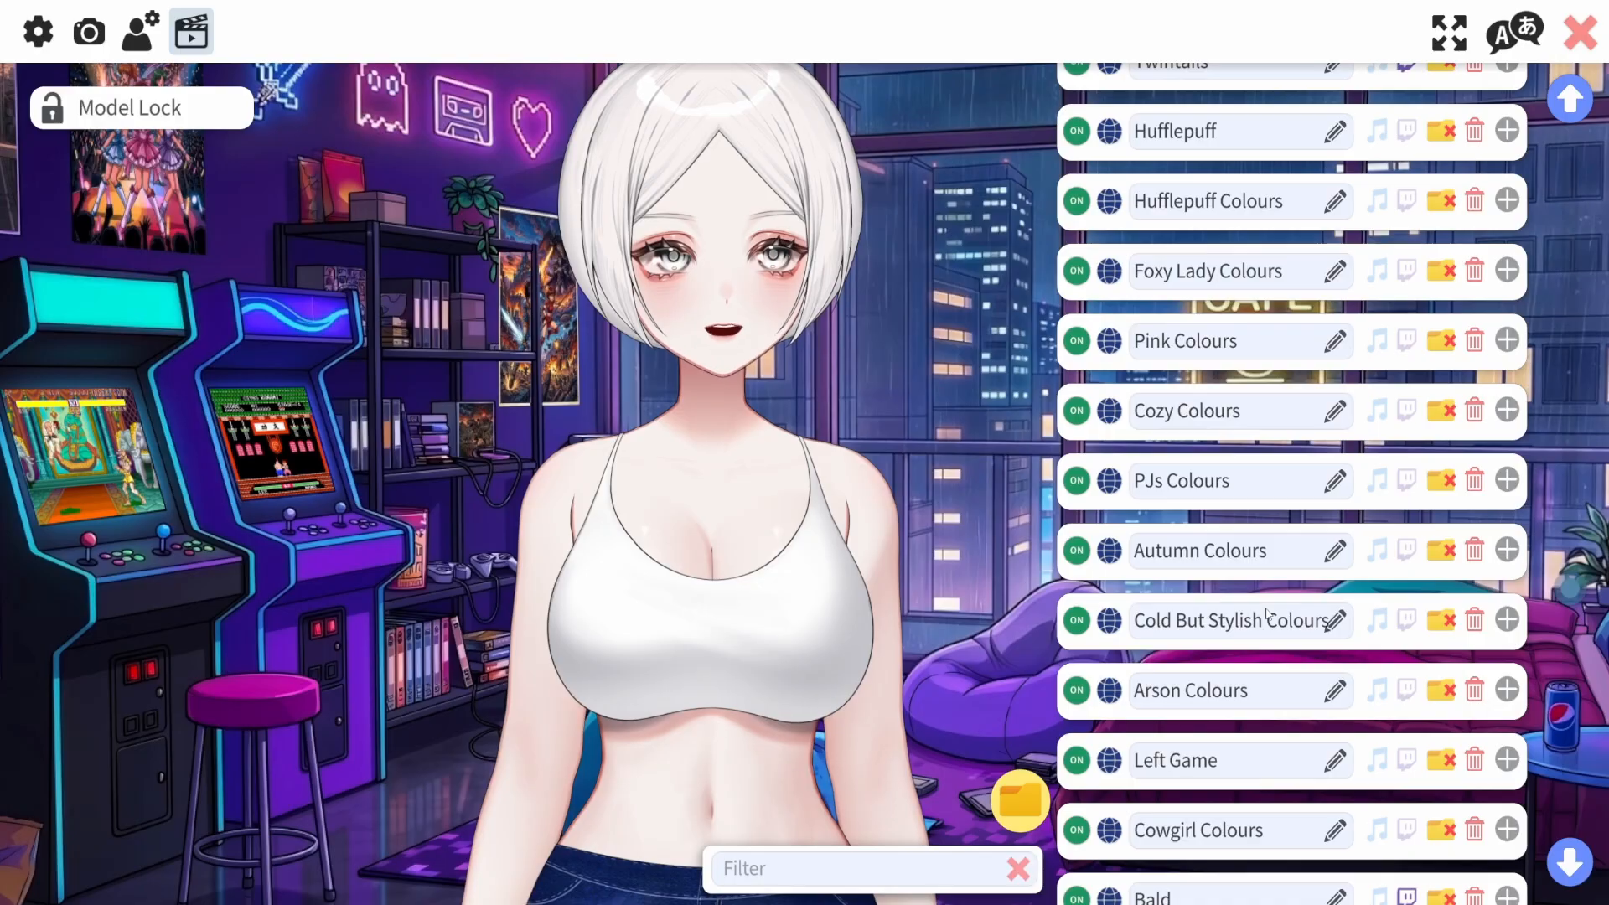
{"action": "scroll", "coordinate": [1267, 614], "scroll_direction": "up", "scroll_amount": 11}
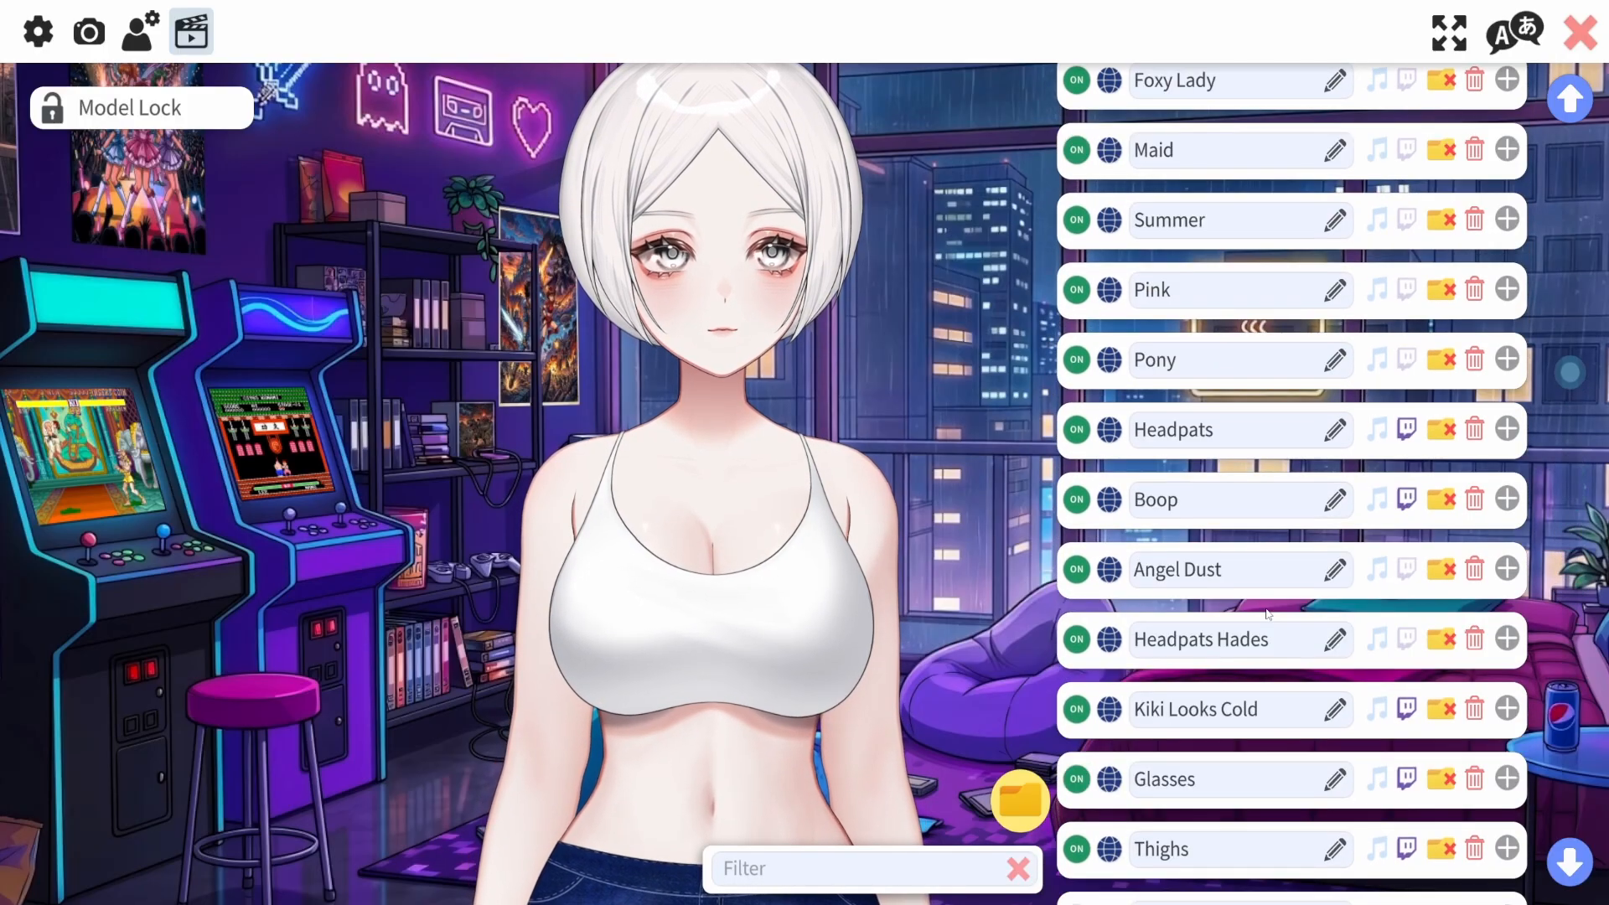
{"action": "scroll", "coordinate": [1267, 615], "scroll_direction": "up", "scroll_amount": 2}
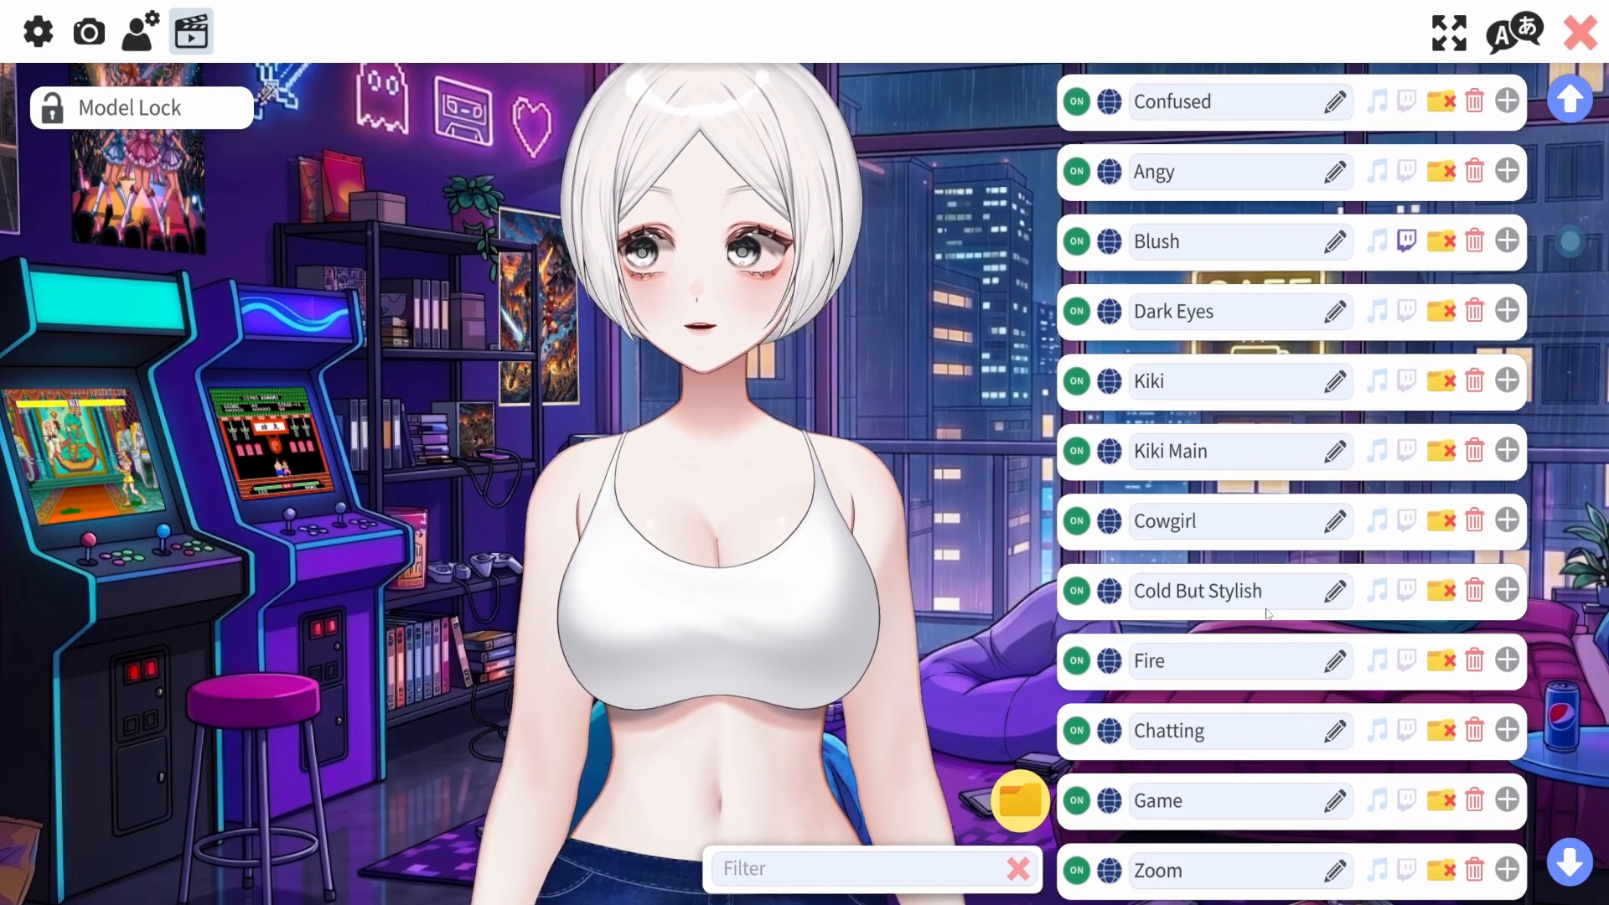
{"action": "left_click", "coordinate": [1507, 382]}
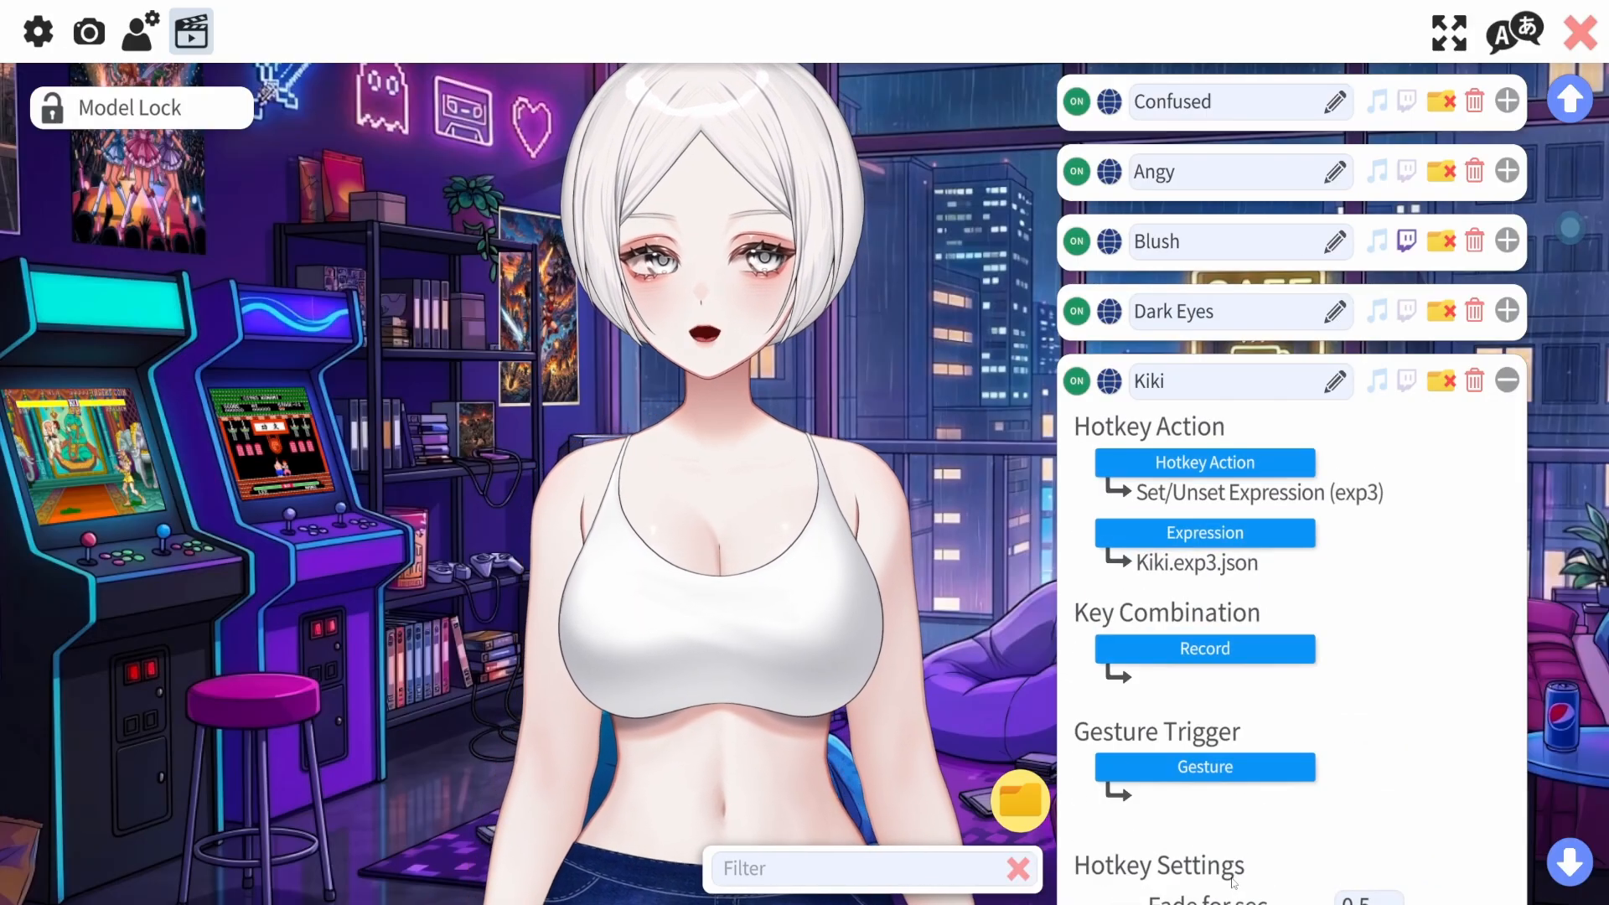
{"action": "left_click", "coordinate": [1507, 381]}
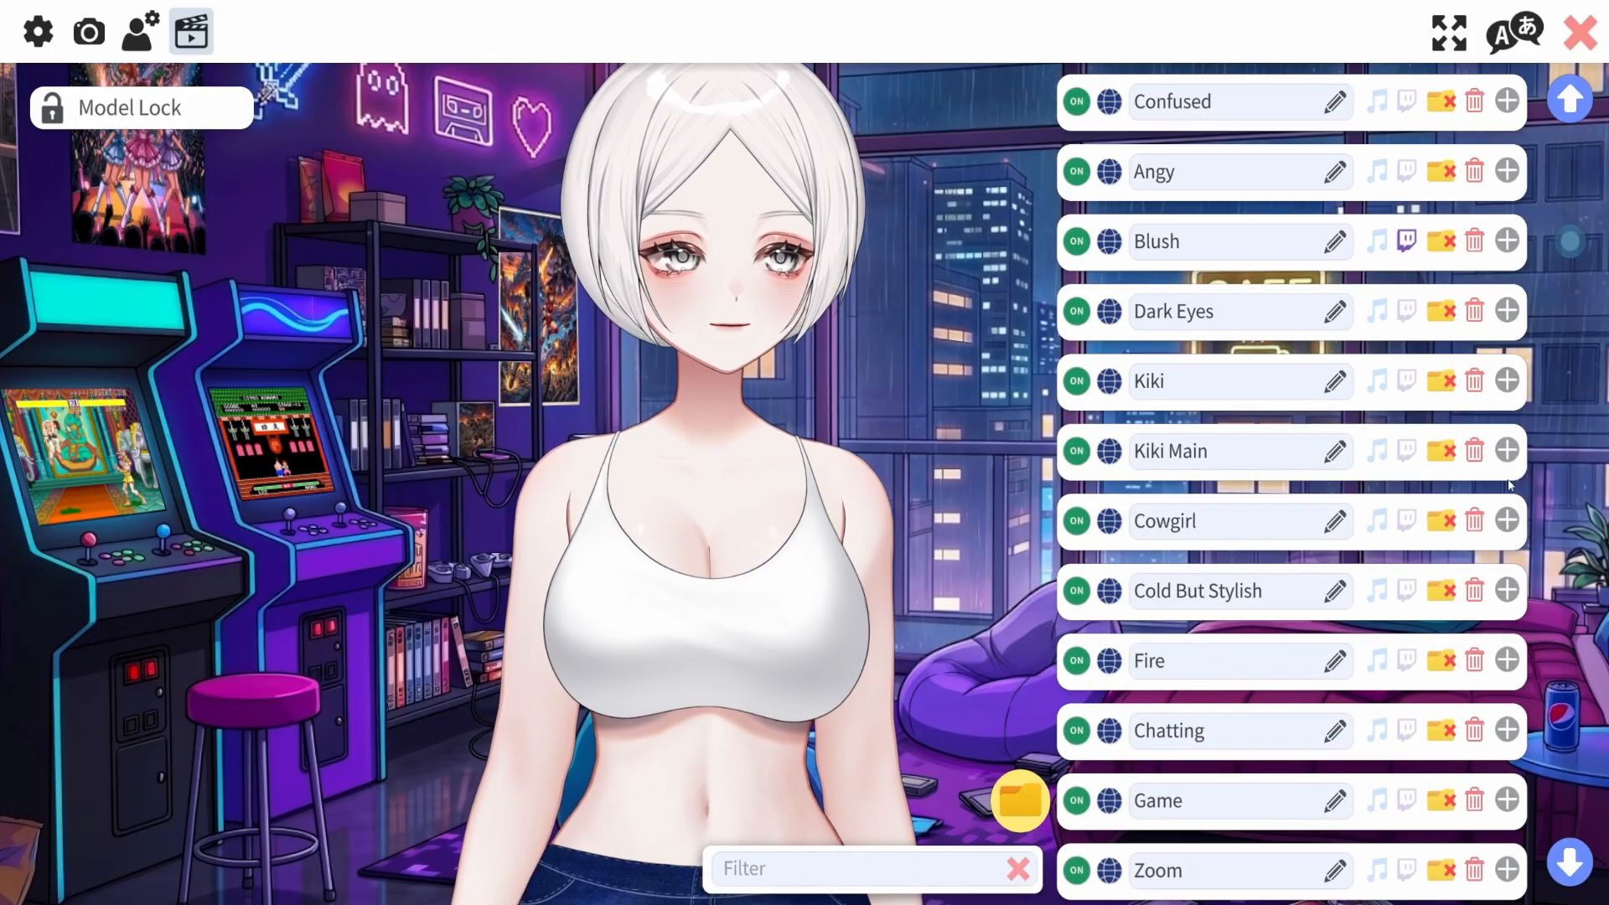
{"action": "left_click", "coordinate": [1507, 452]}
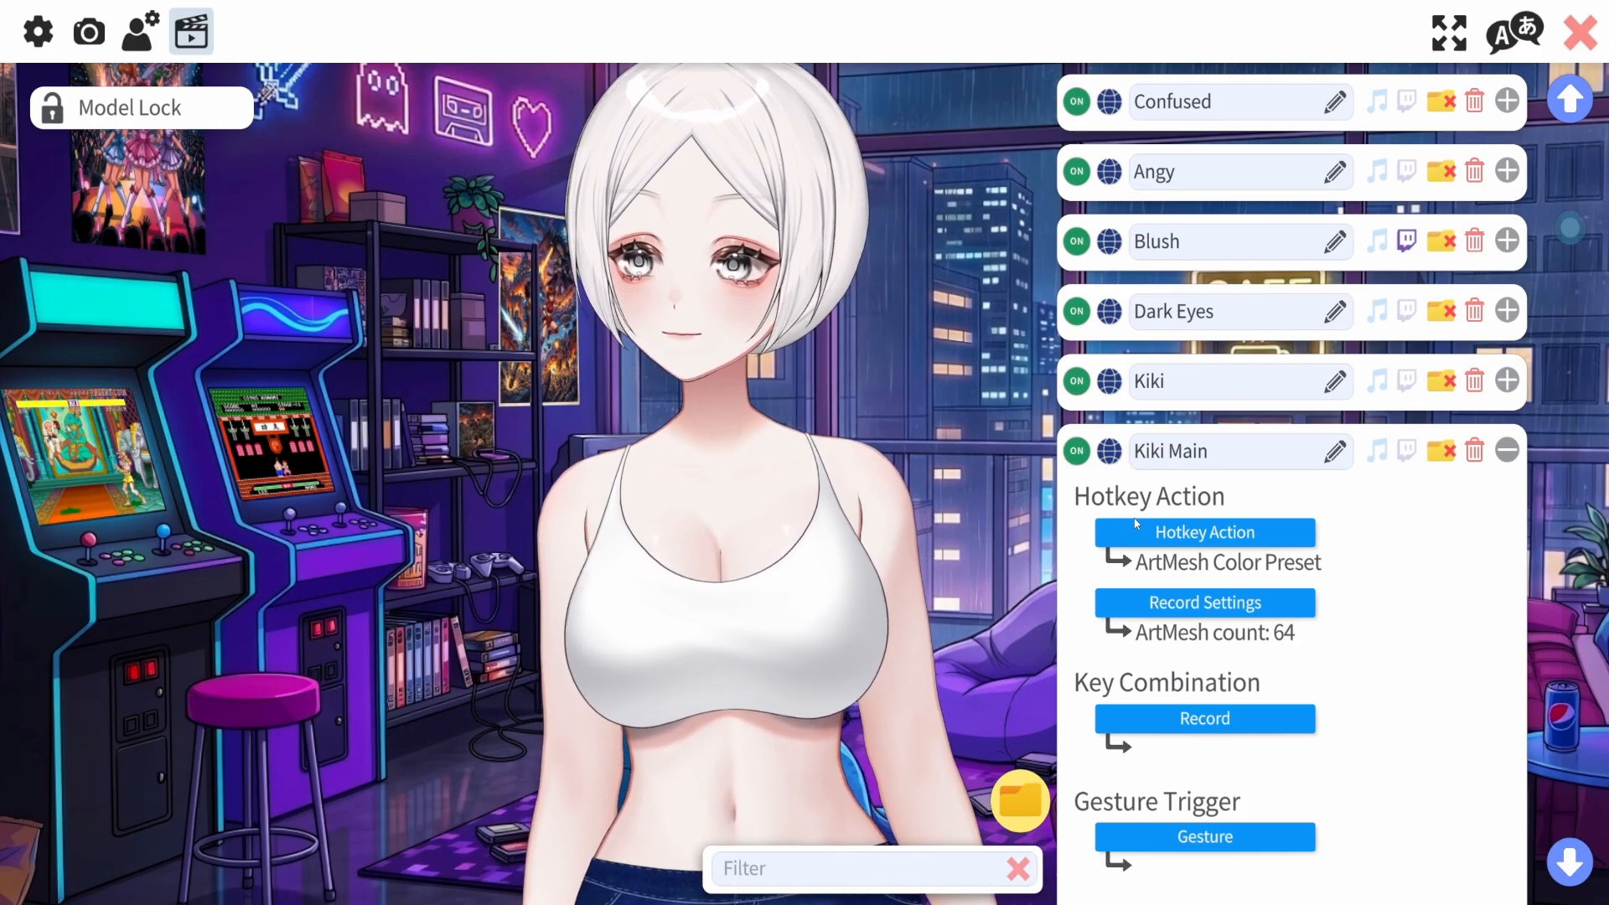
View the Customize Model options for ArtMeshes, cancel without choosing one, and return to the hotkey list
{"action": "left_click", "coordinate": [134, 42]}
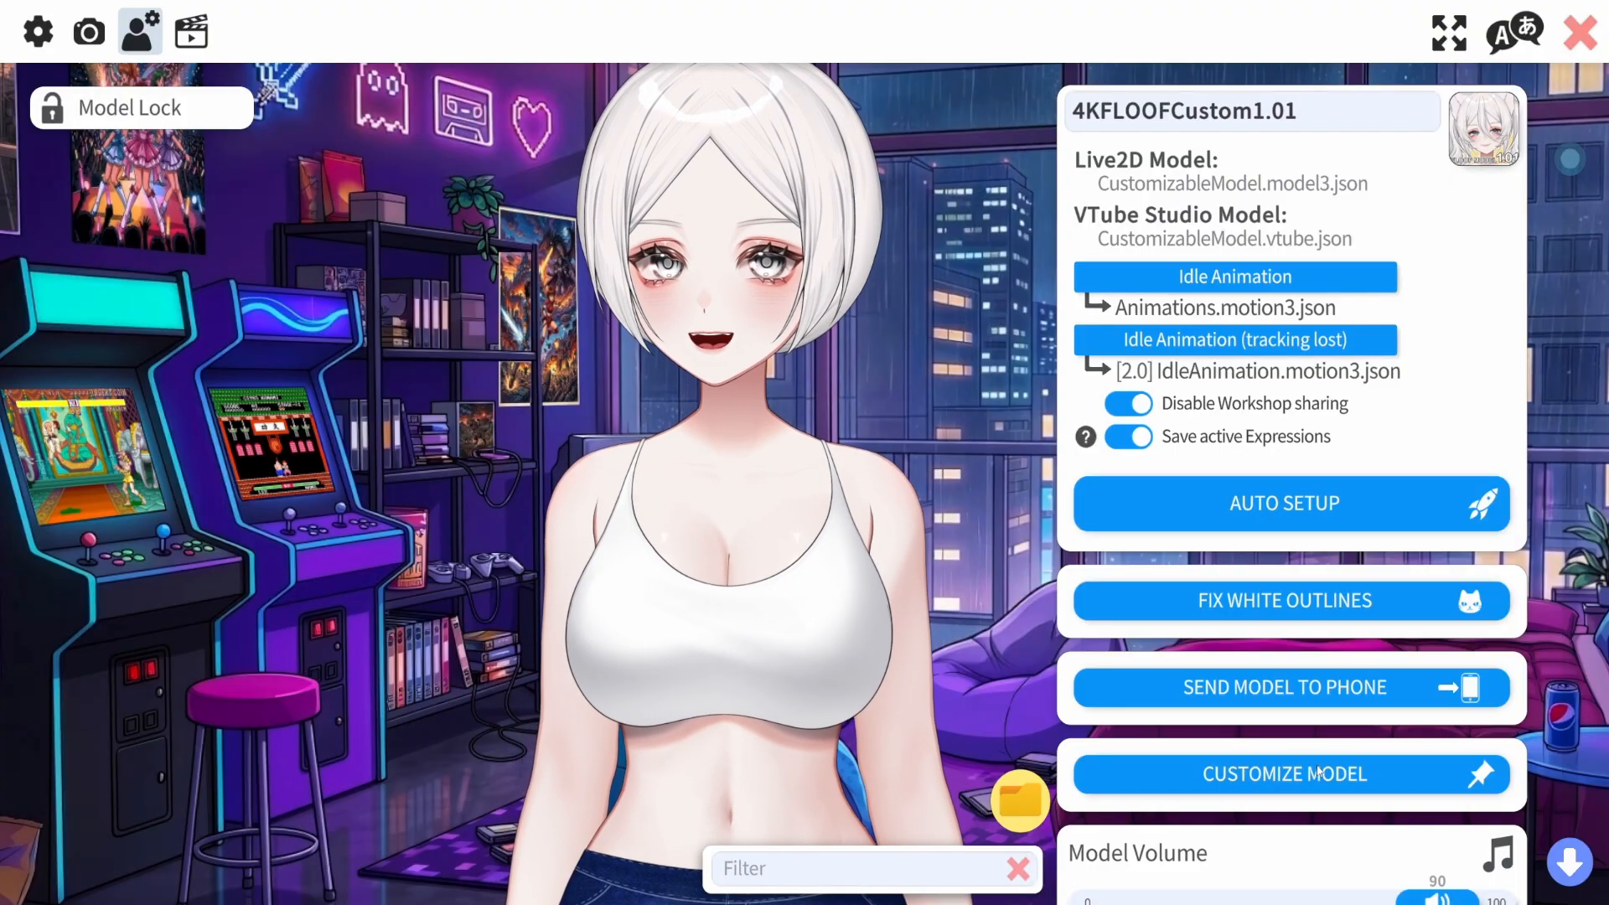
{"action": "left_click", "coordinate": [1318, 771]}
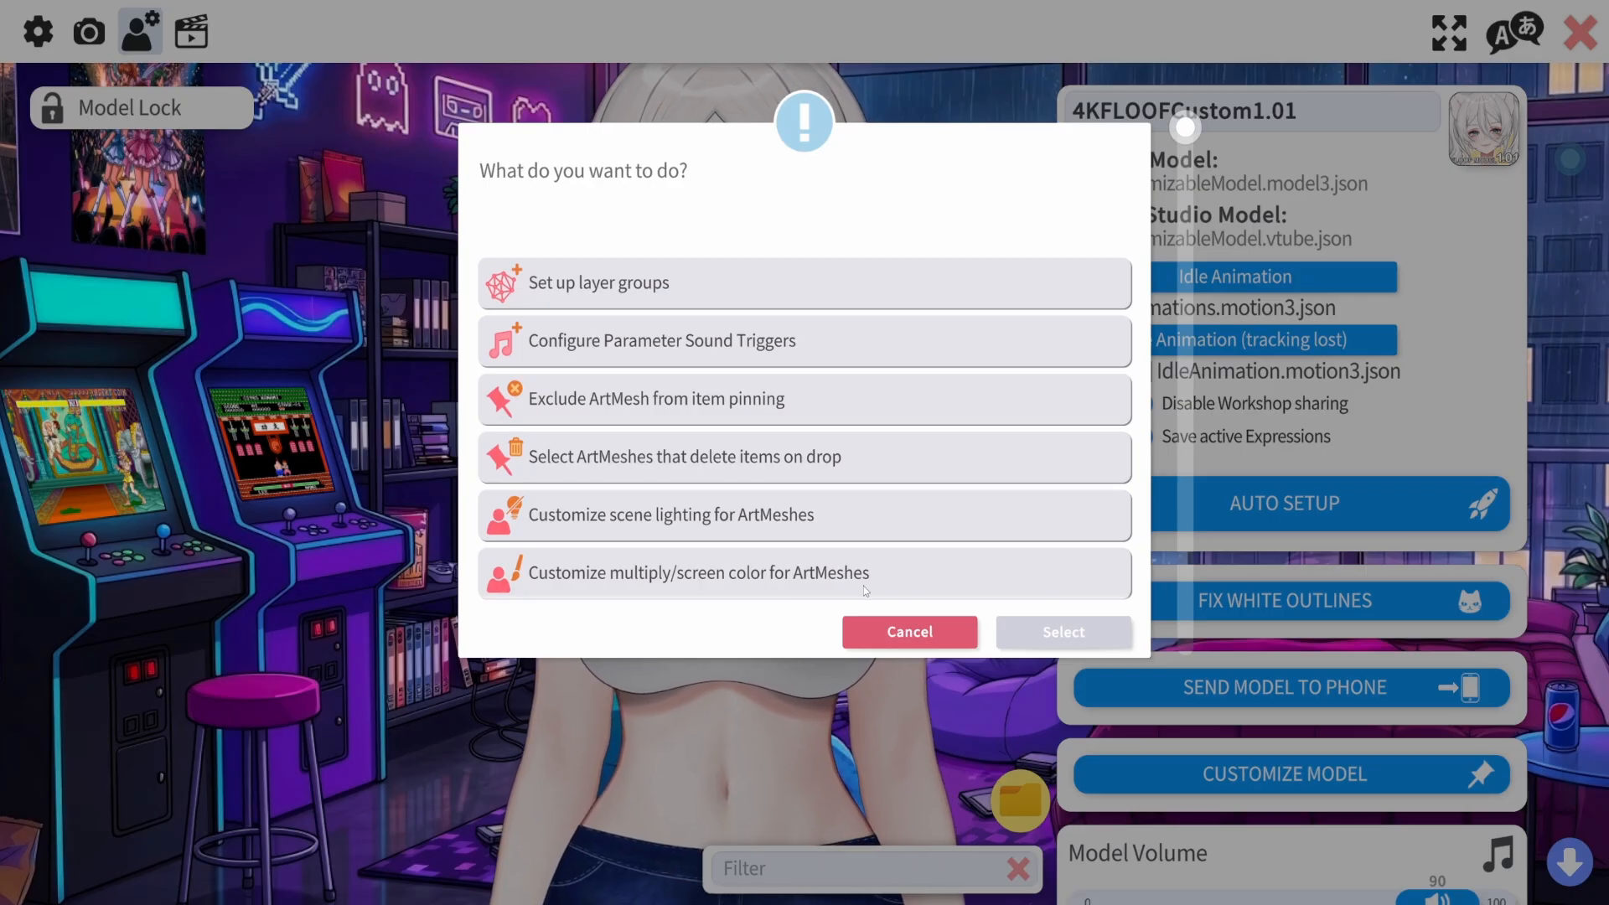
{"action": "left_click", "coordinate": [936, 631]}
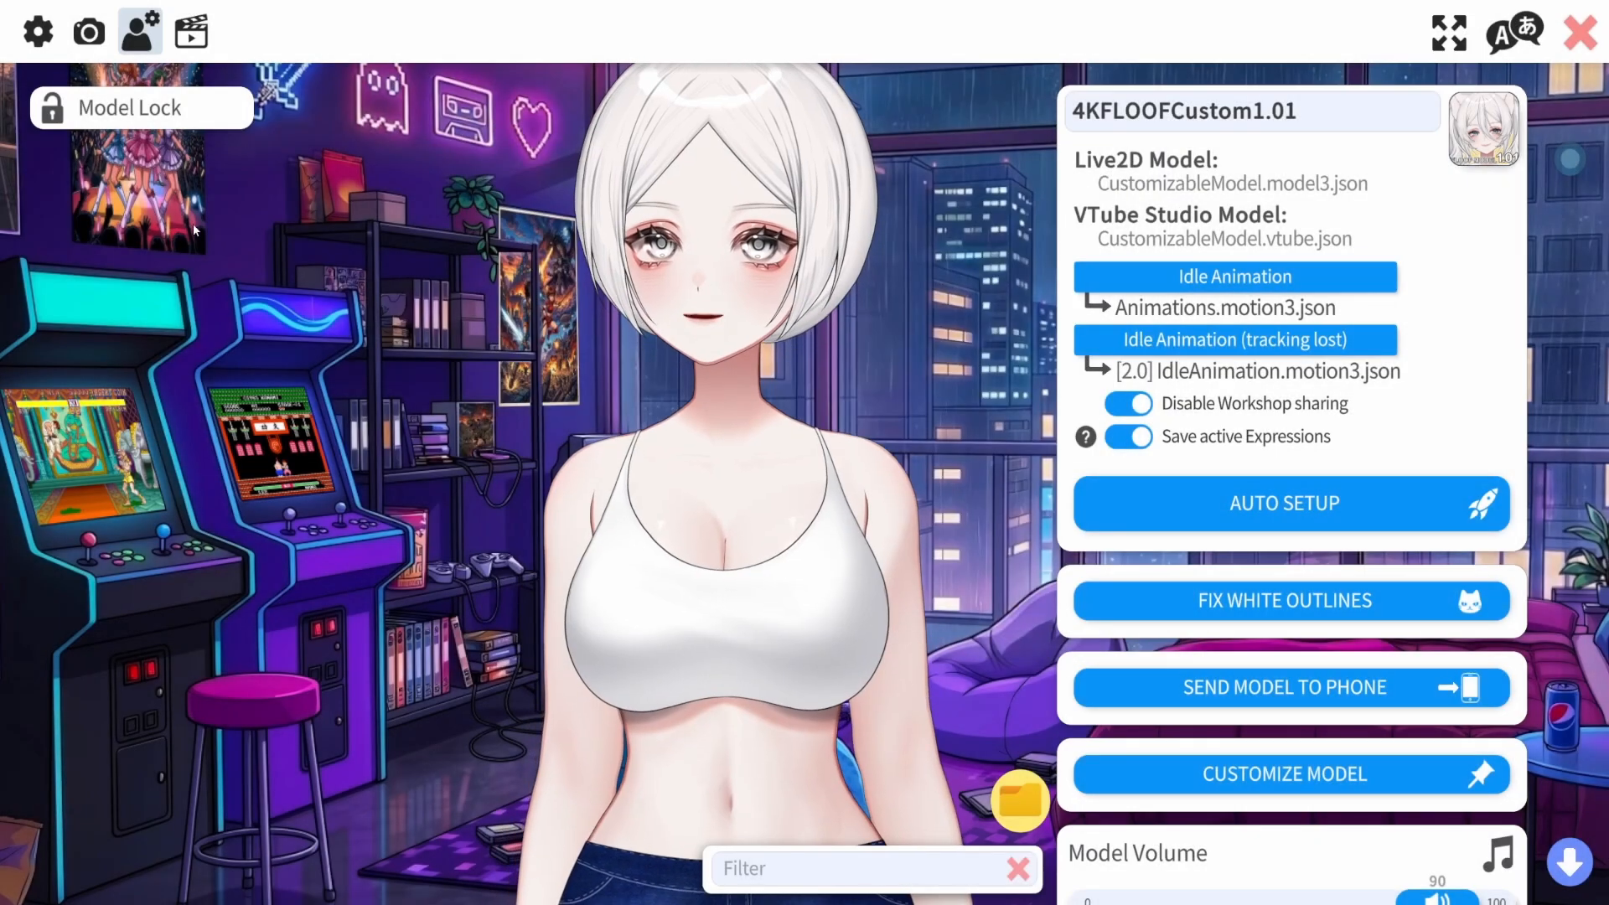
{"action": "left_click", "coordinate": [191, 32]}
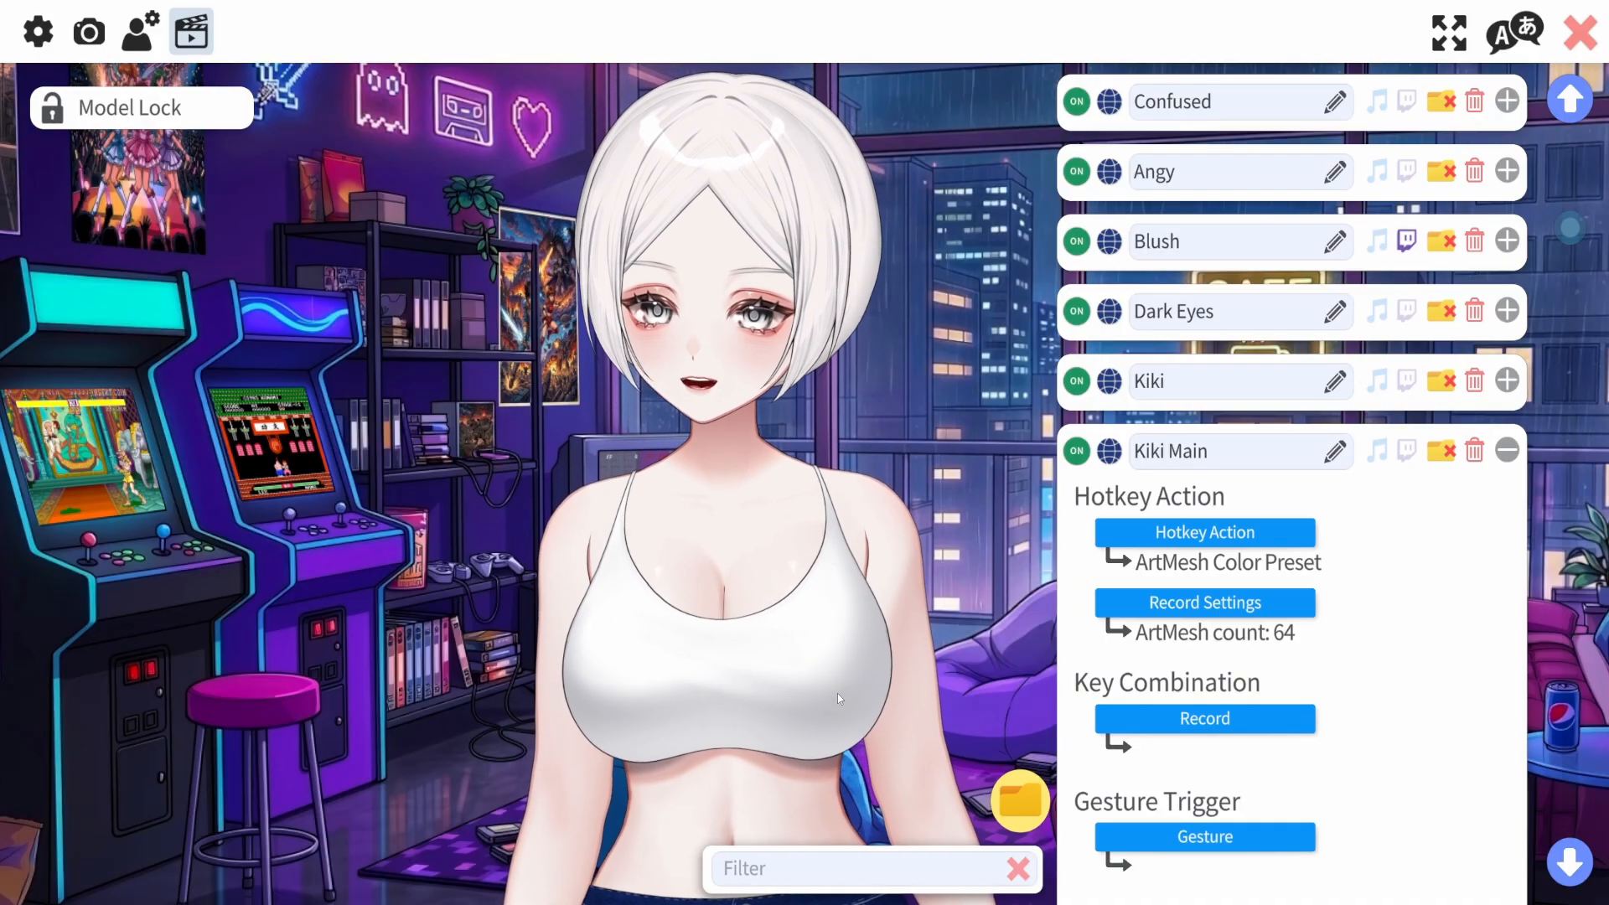
Record H as the key combination of the Kiki hotkey, triggering its expression on the model
{"action": "left_click", "coordinate": [1507, 382]}
{"action": "left_click", "coordinate": [1242, 640]}
{"action": "key", "text": "h"}
{"action": "left_click", "coordinate": [891, 678]}
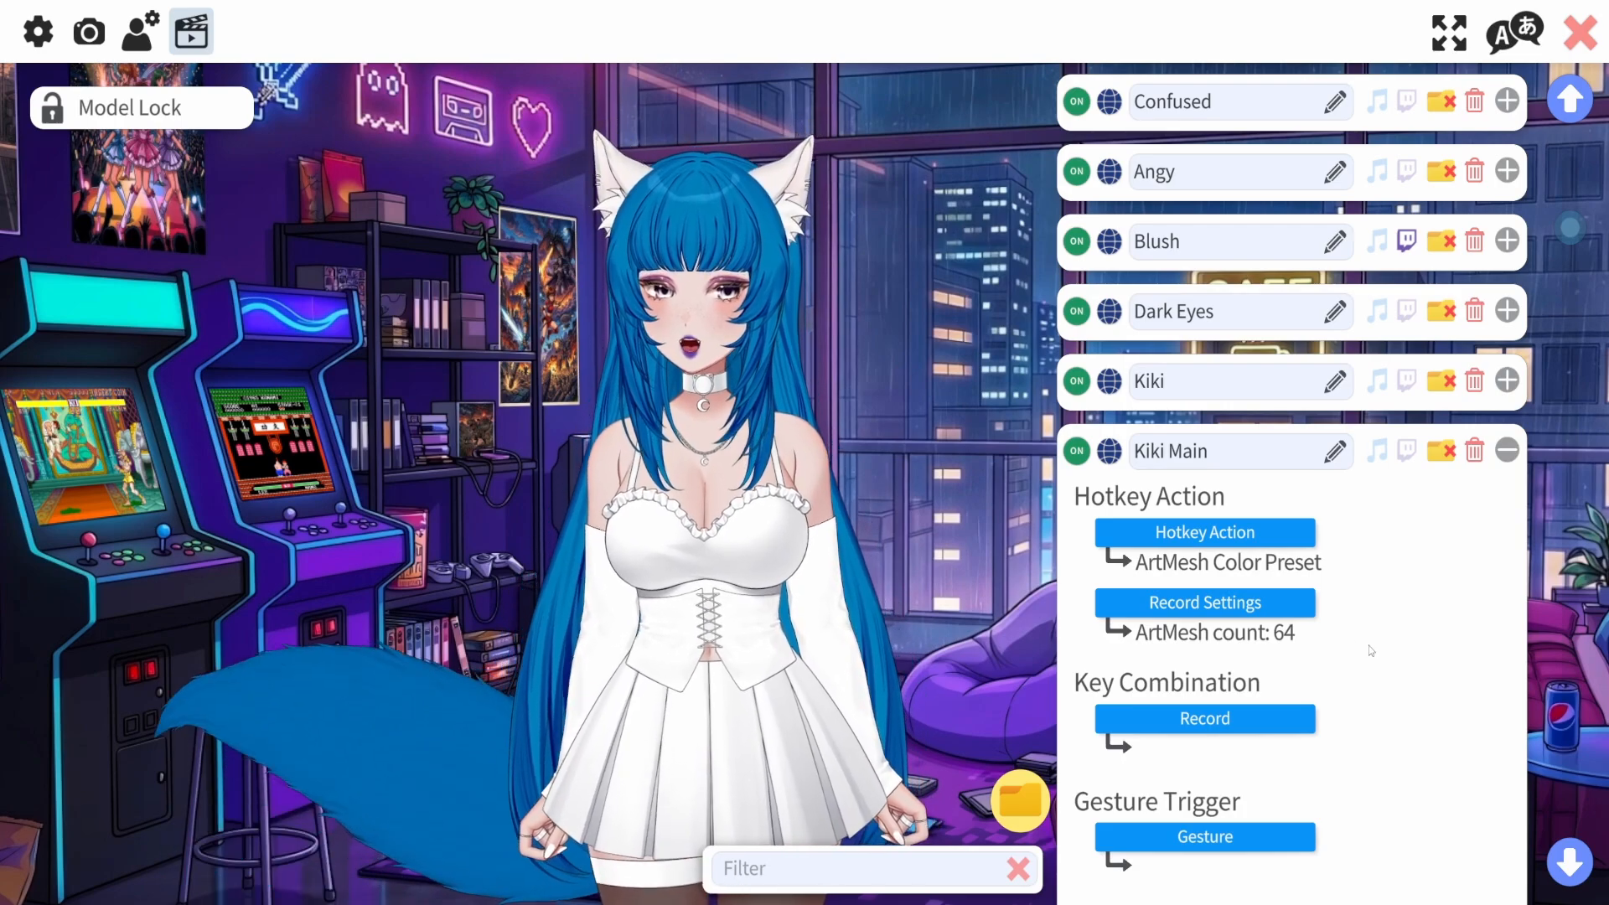
Record J as the Kiki Main hotkey's key to apply its color preset, and clear that key again before finishing
{"action": "left_click", "coordinate": [1268, 714]}
{"action": "key", "text": "j"}
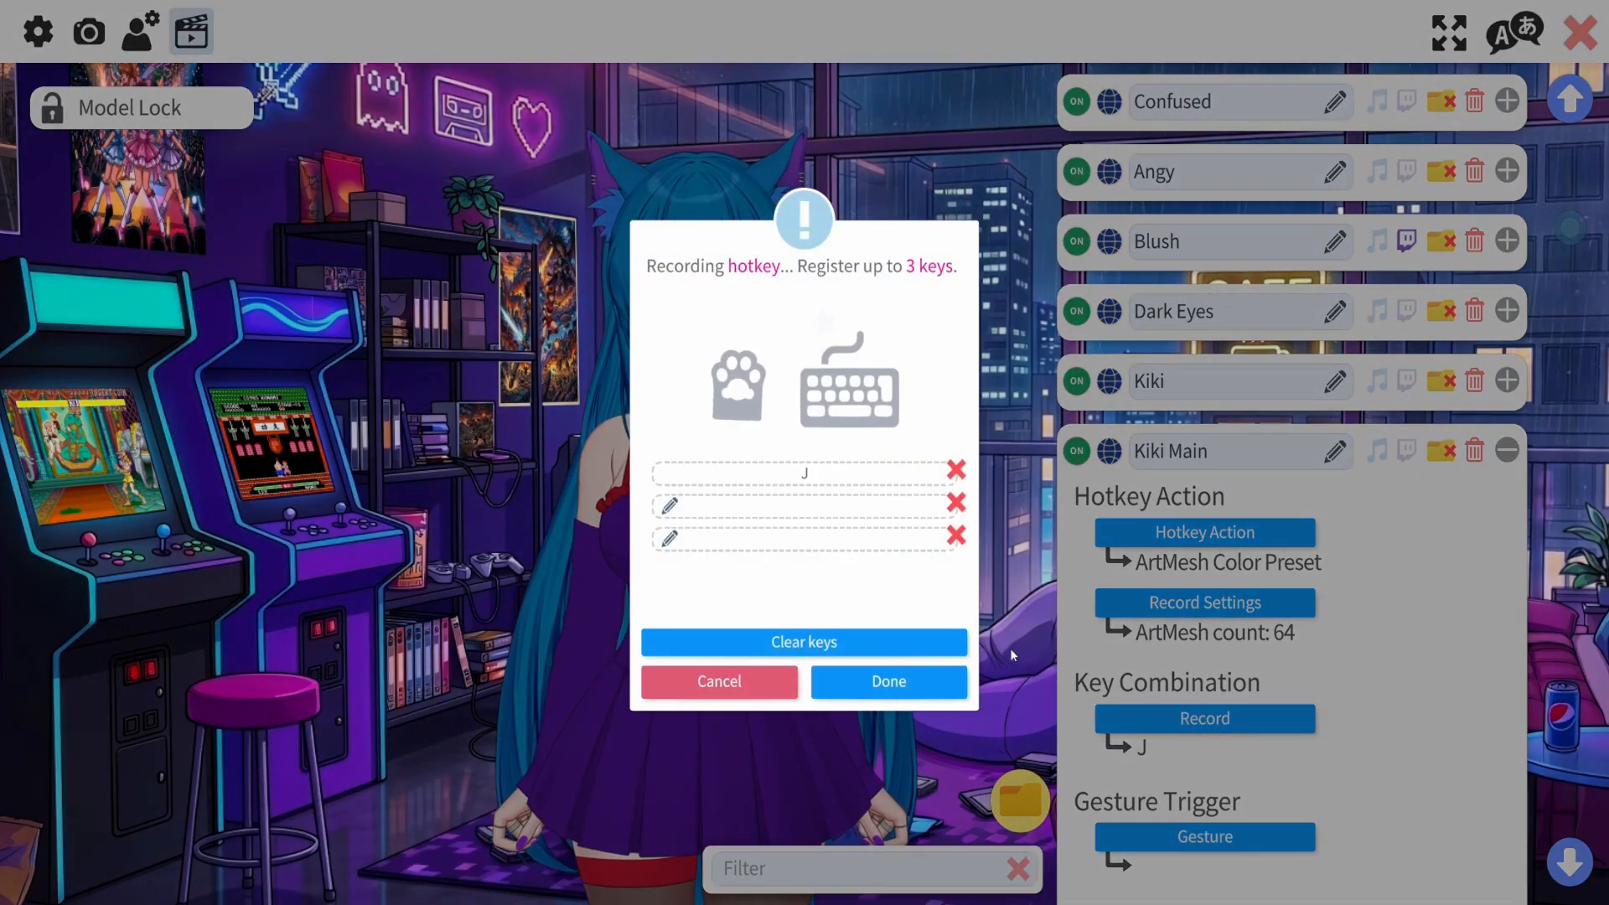
{"action": "left_click", "coordinate": [963, 471]}
{"action": "left_click", "coordinate": [890, 679]}
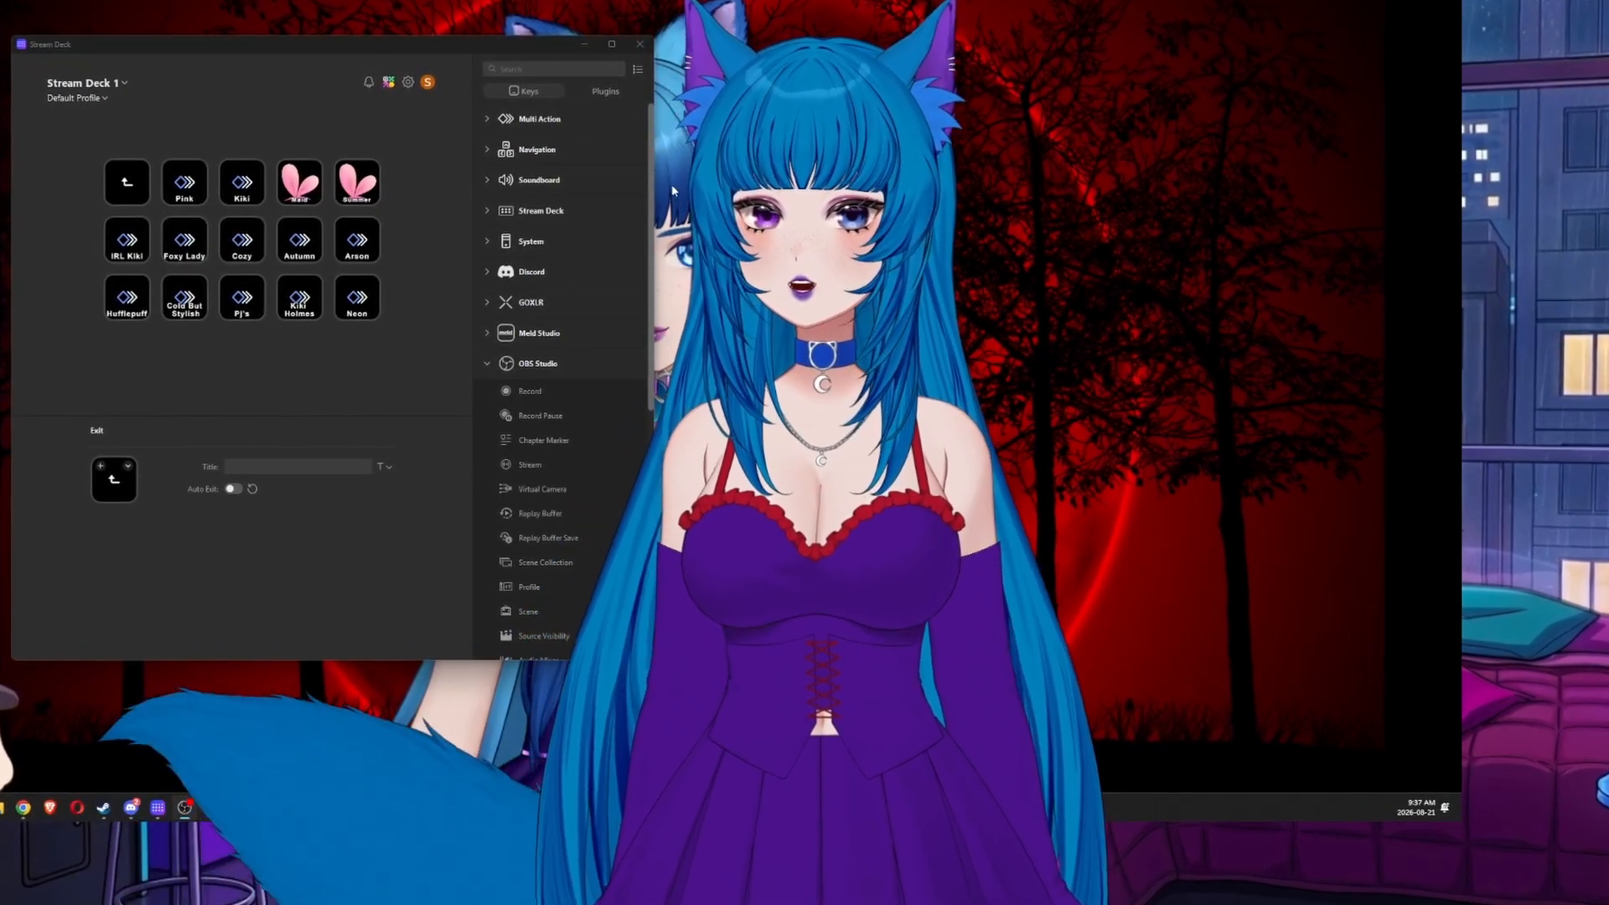
In Stream Deck, open the Kiki multi action and examine its two VTube Studio Trigger Hotkey entries
{"action": "left_click", "coordinate": [531, 117]}
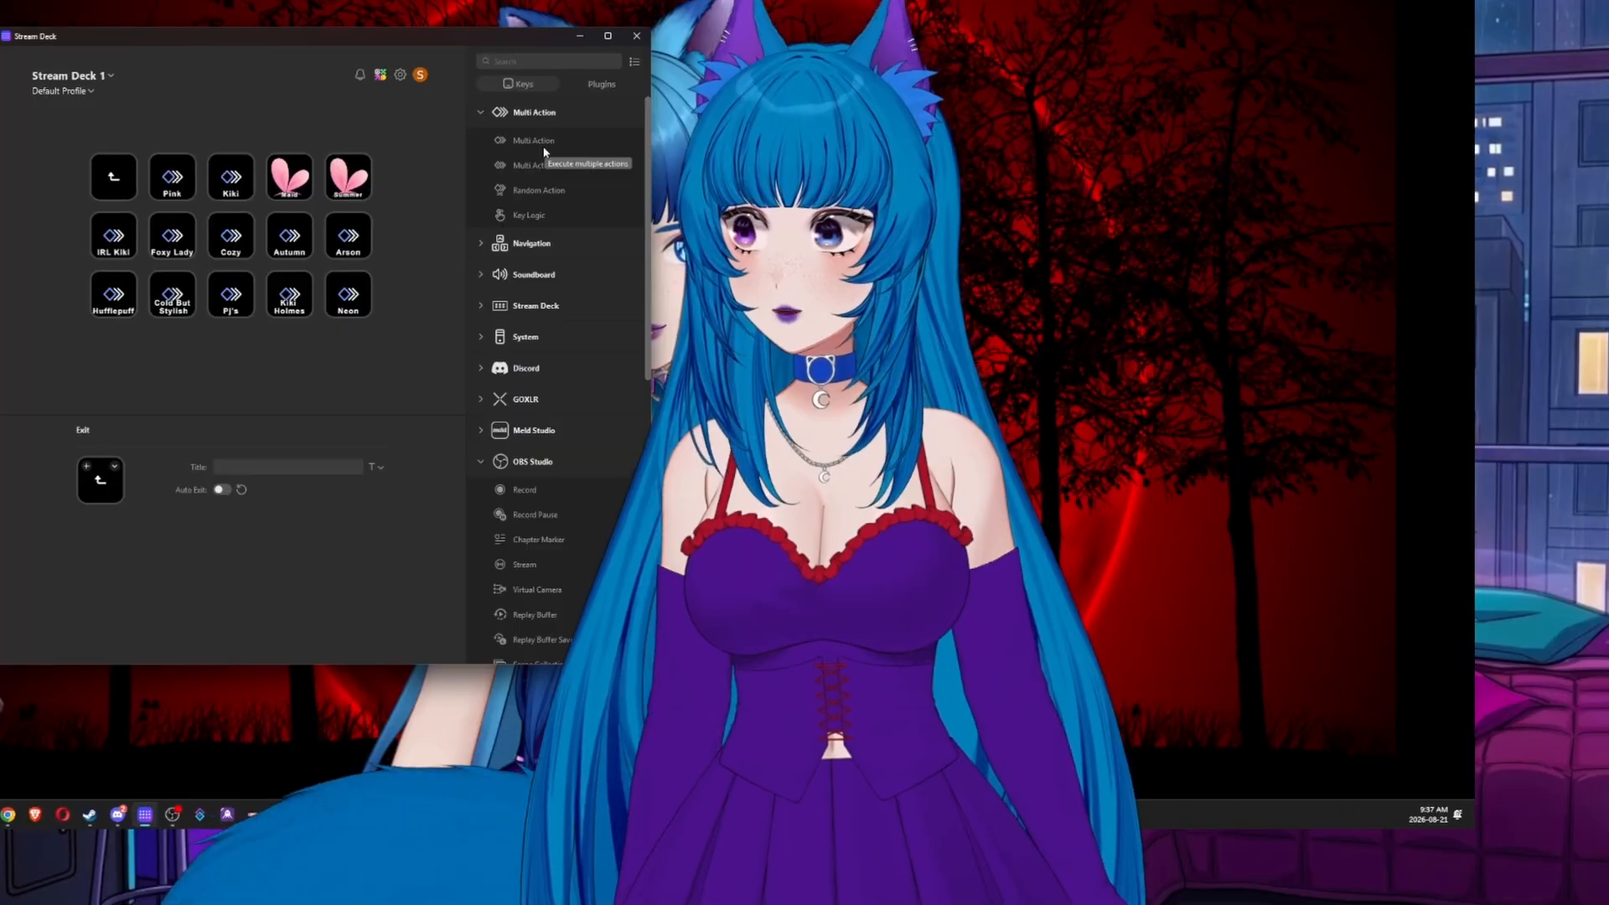
{"action": "left_click", "coordinate": [230, 183]}
{"action": "double_click", "coordinate": [225, 179]}
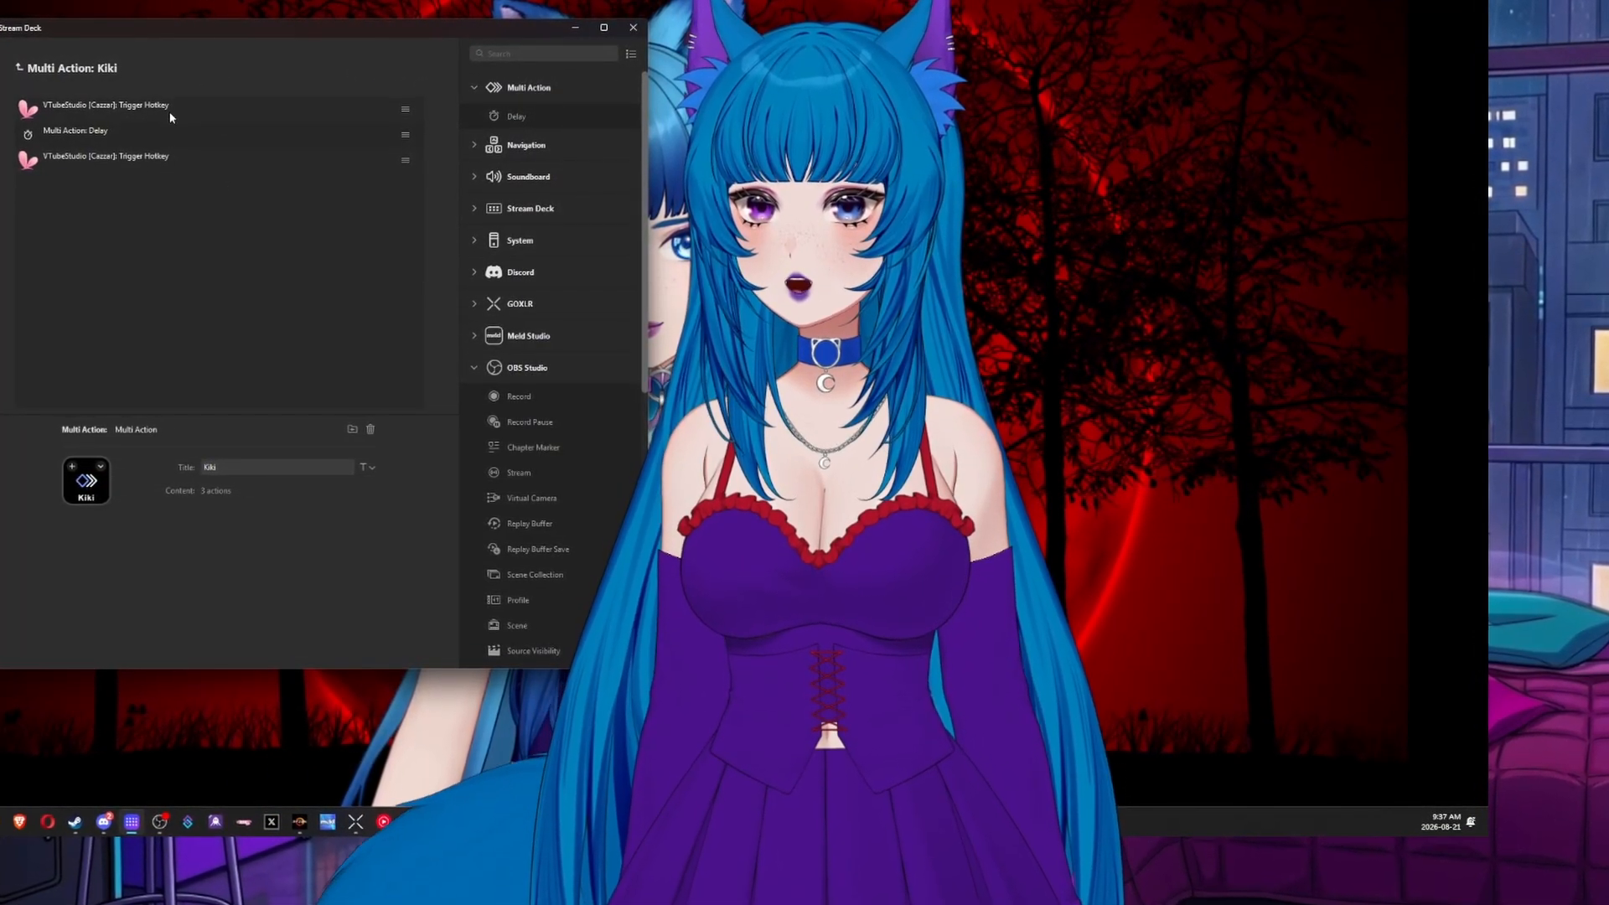
{"action": "left_click", "coordinate": [190, 103]}
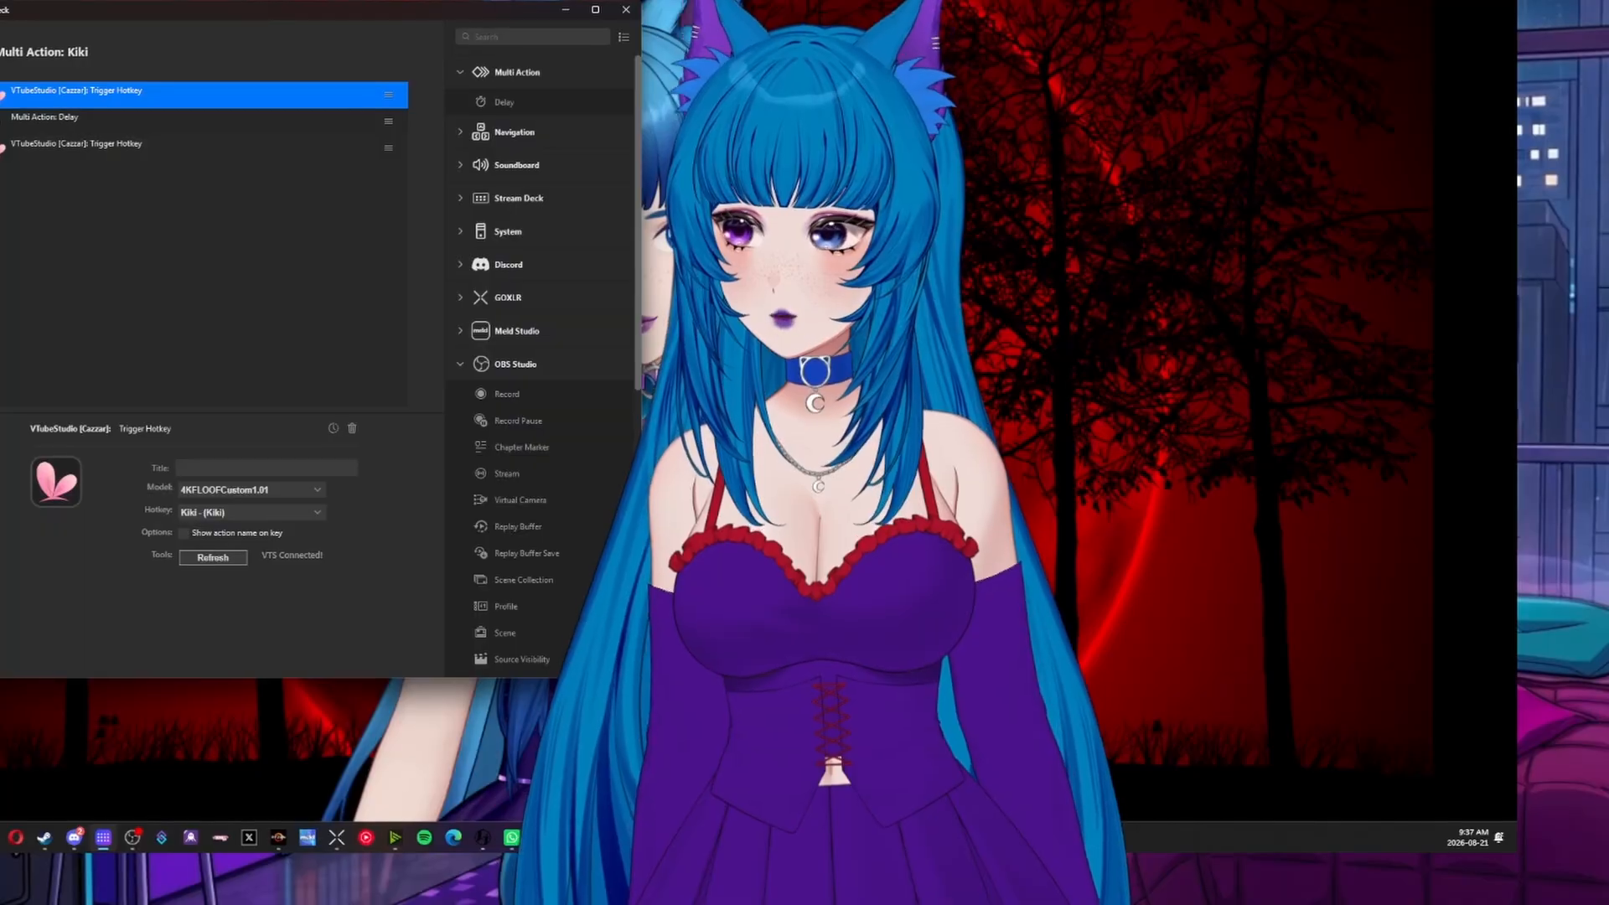
{"action": "left_click", "coordinate": [60, 144]}
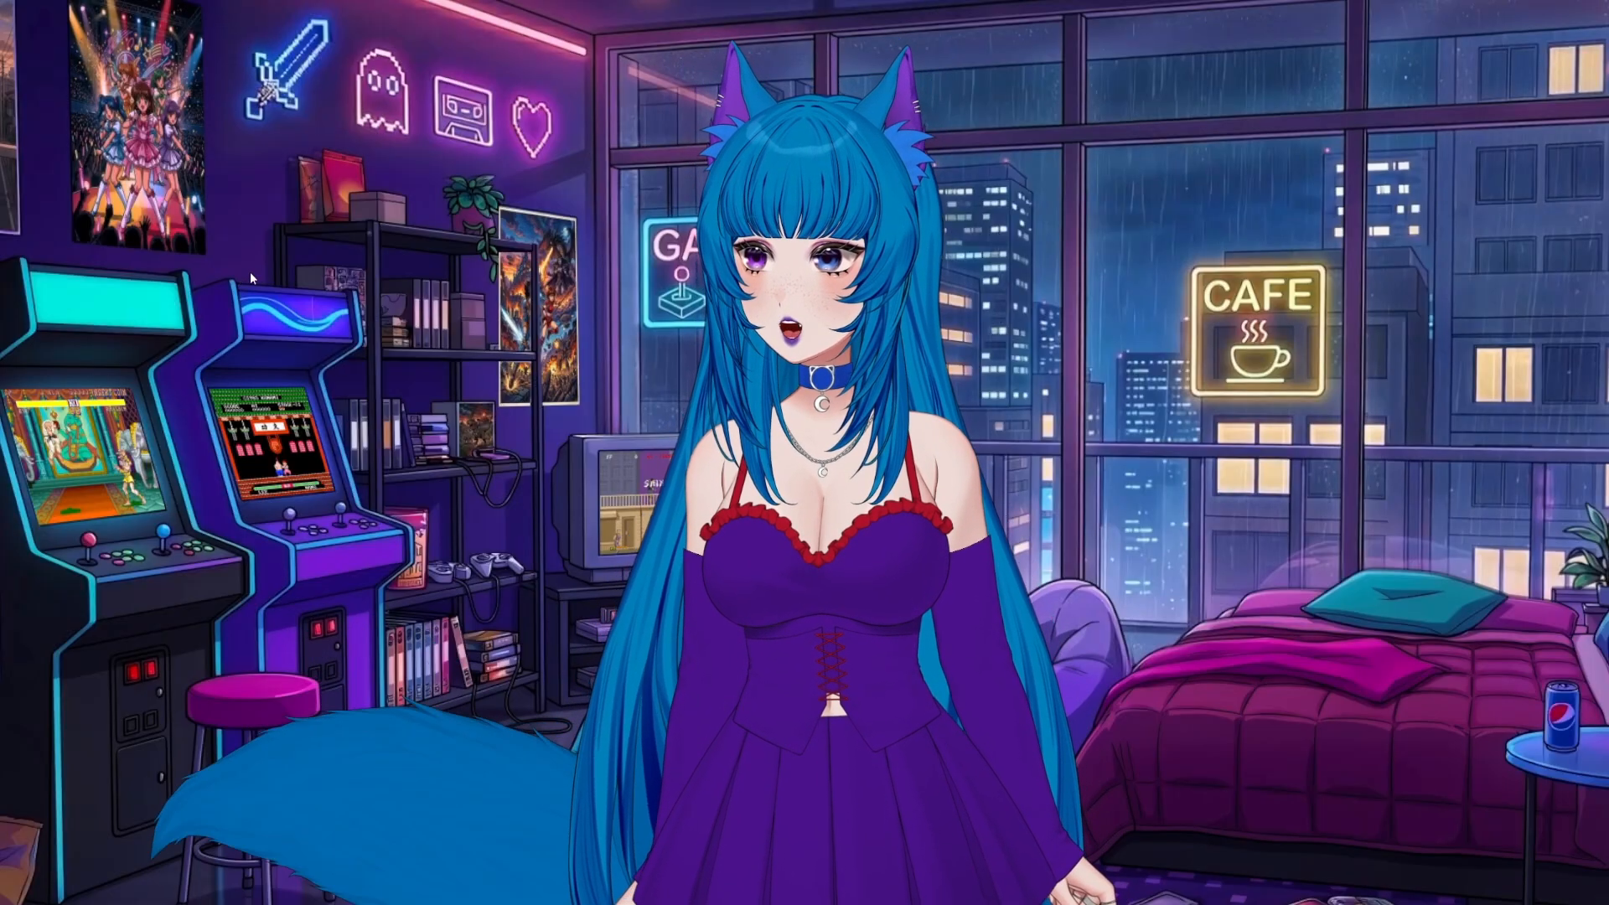
Return to VTube Studio, reopen the settings, and show the 4KFLOOFCustom1.01 model's settings
{"action": "double_click", "coordinate": [348, 330]}
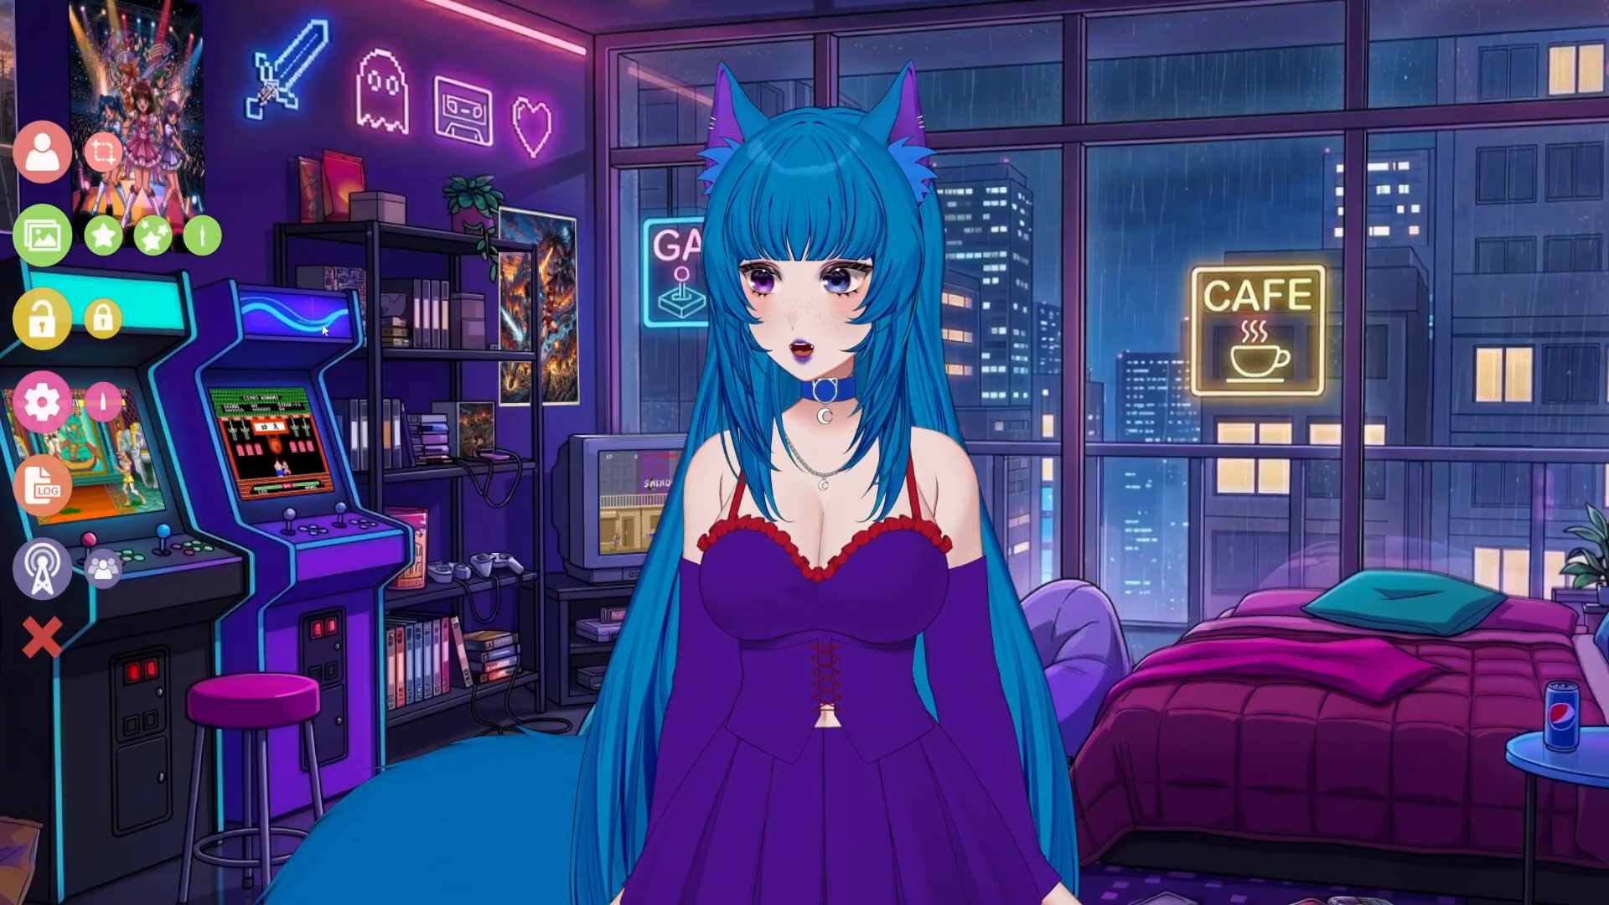
{"action": "left_click", "coordinate": [37, 408]}
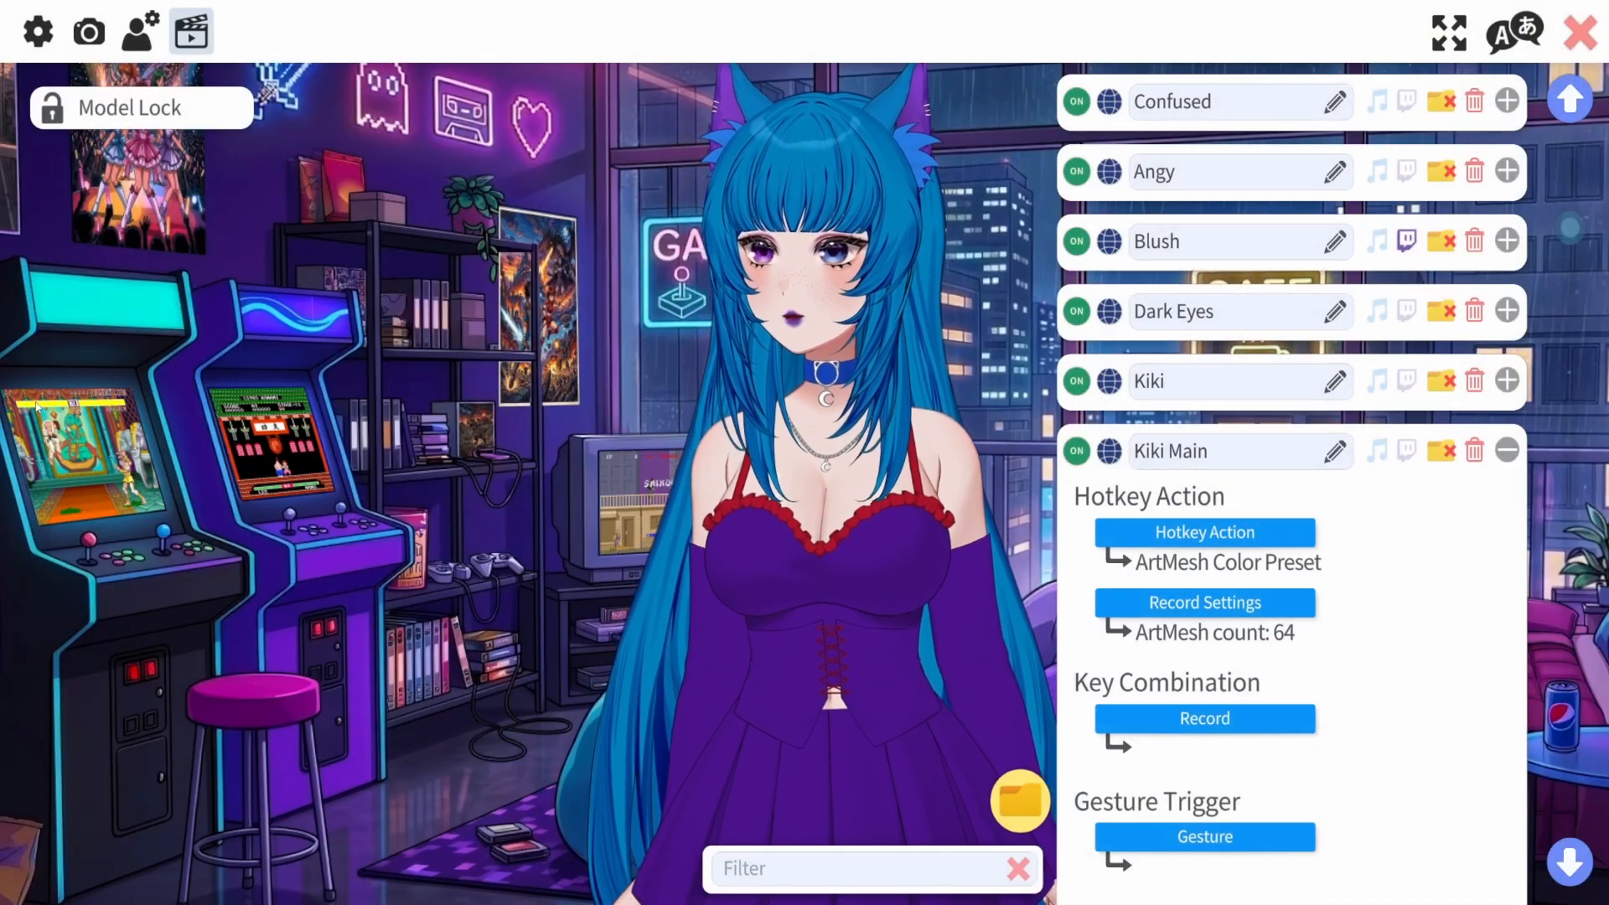
{"action": "scroll", "coordinate": [1414, 306], "scroll_direction": "up", "scroll_amount": 5}
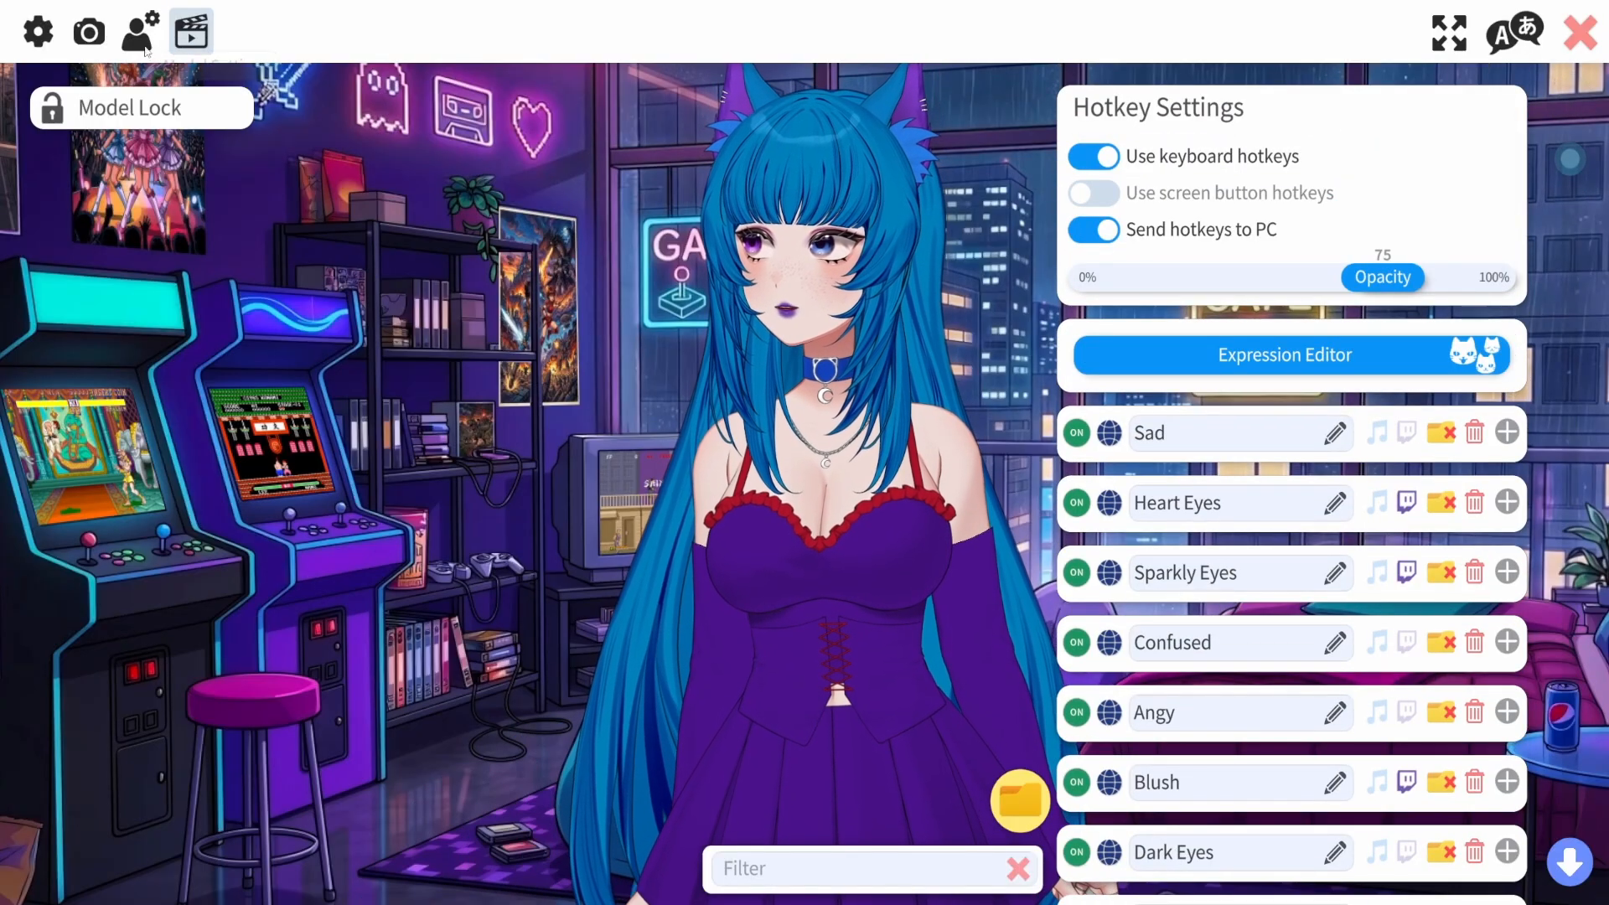
{"action": "left_click", "coordinate": [140, 40]}
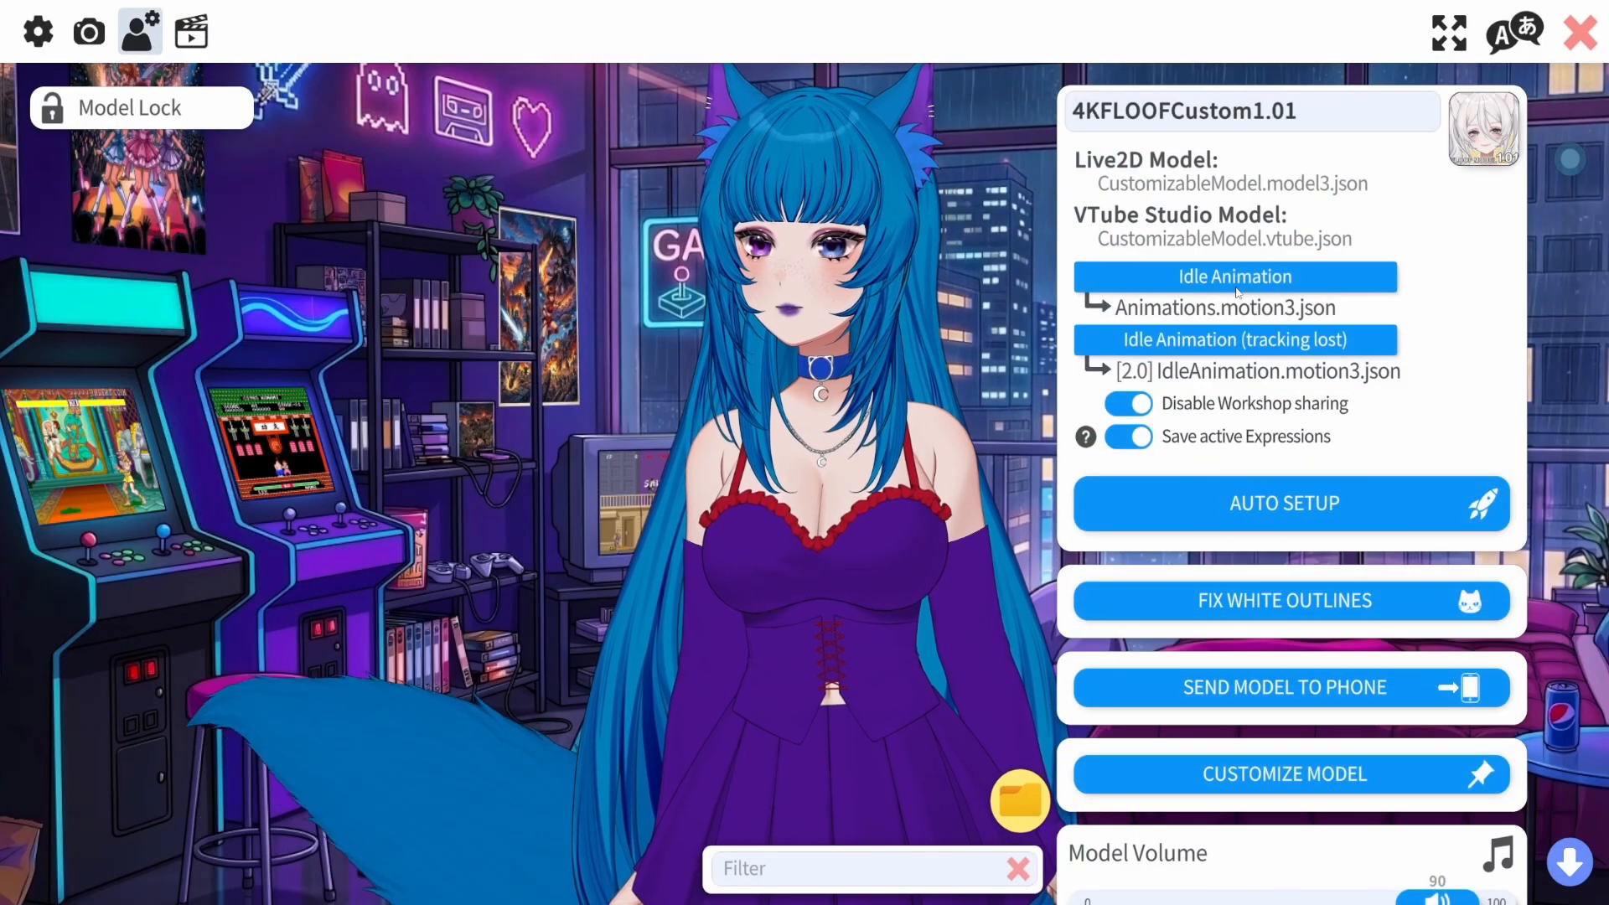